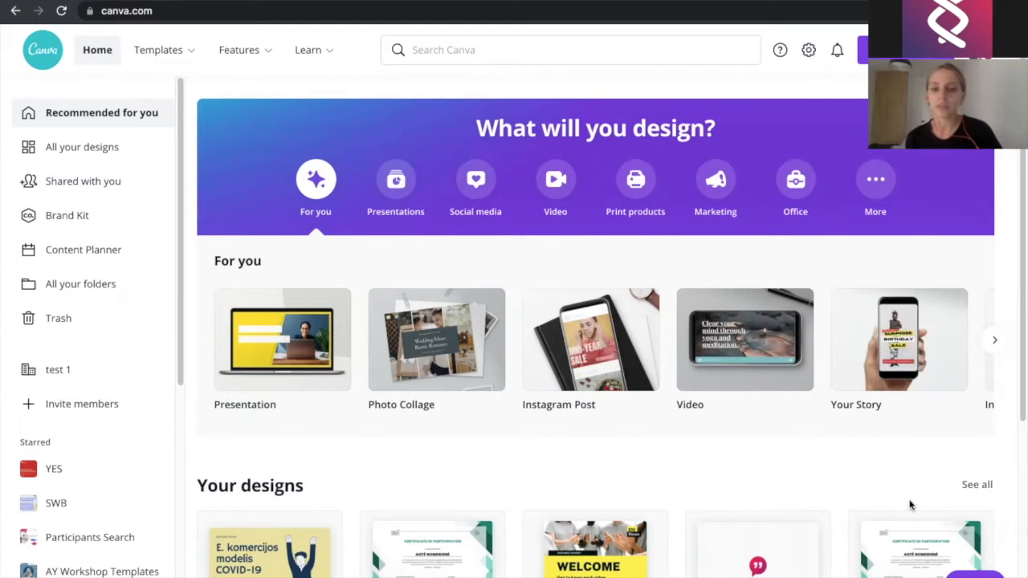
Look over the home page and the Discover Templates page, then return to the home page
scroll(911, 498, down, 2)
scroll(732, 526, up, 2)
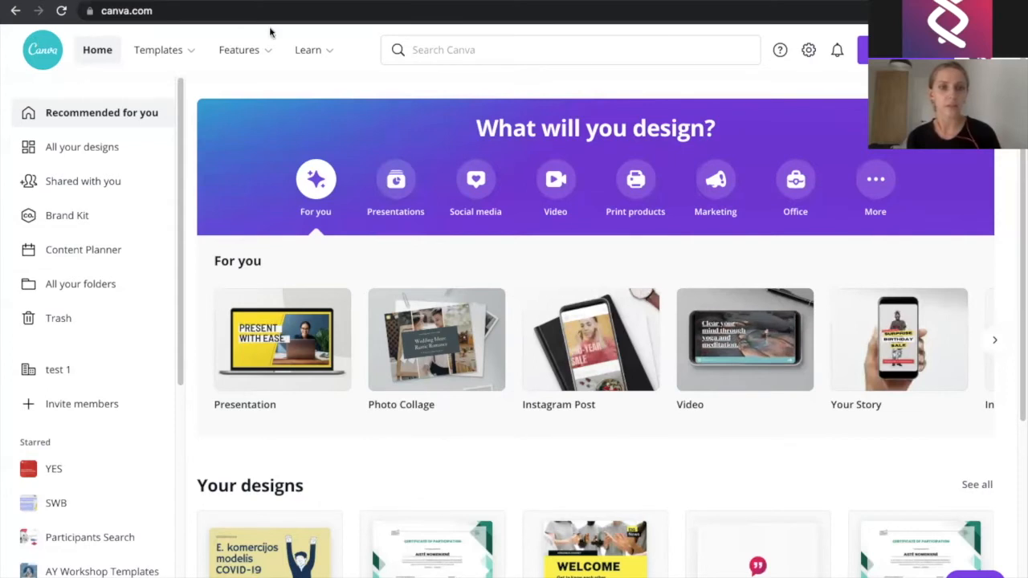
click(166, 49)
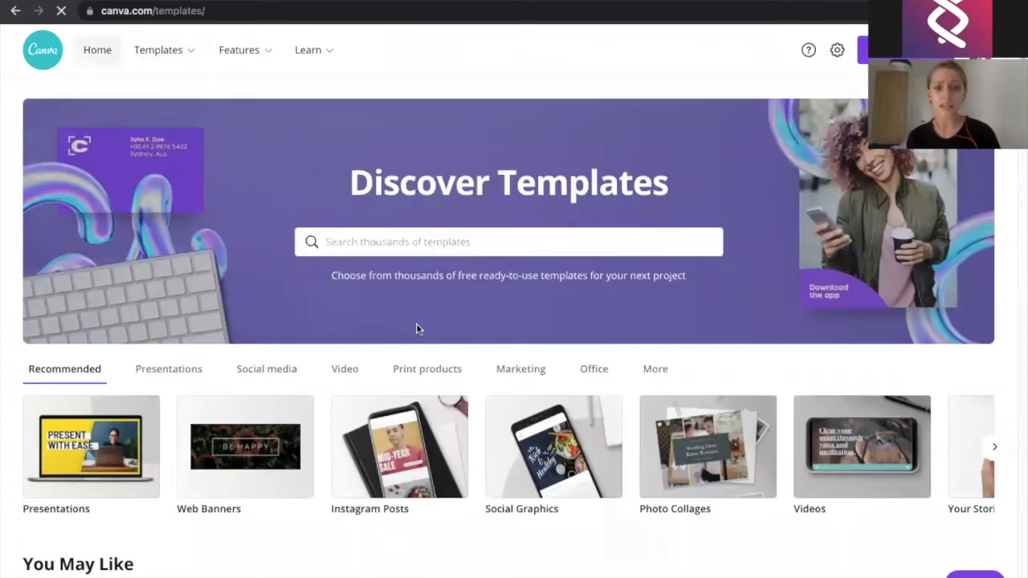
scroll(415, 328, down, 5)
scroll(123, 113, up, 5)
click(95, 51)
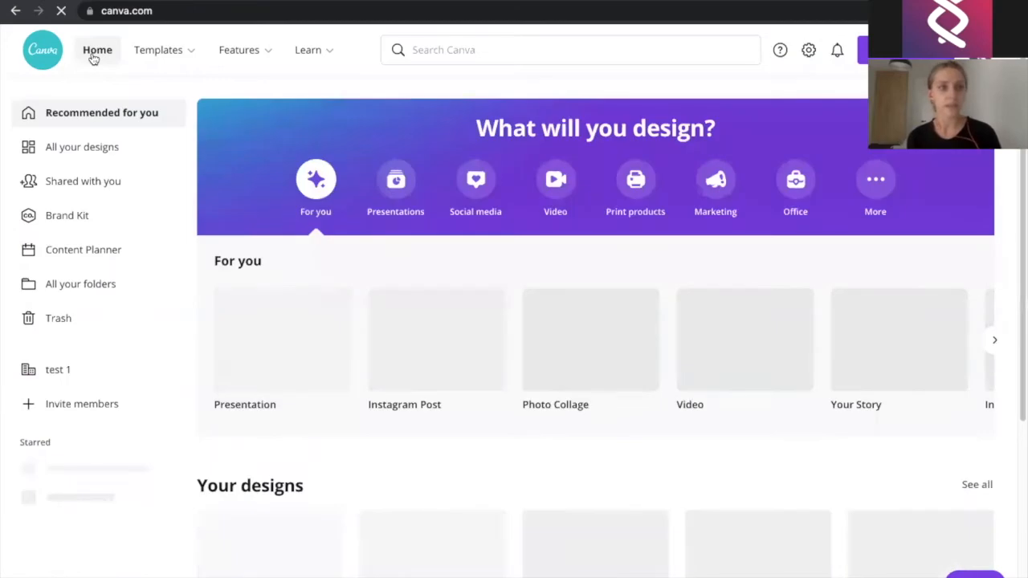
Preview the category lists for Templates, Features and Learn from the home page
mouse_move(150, 51)
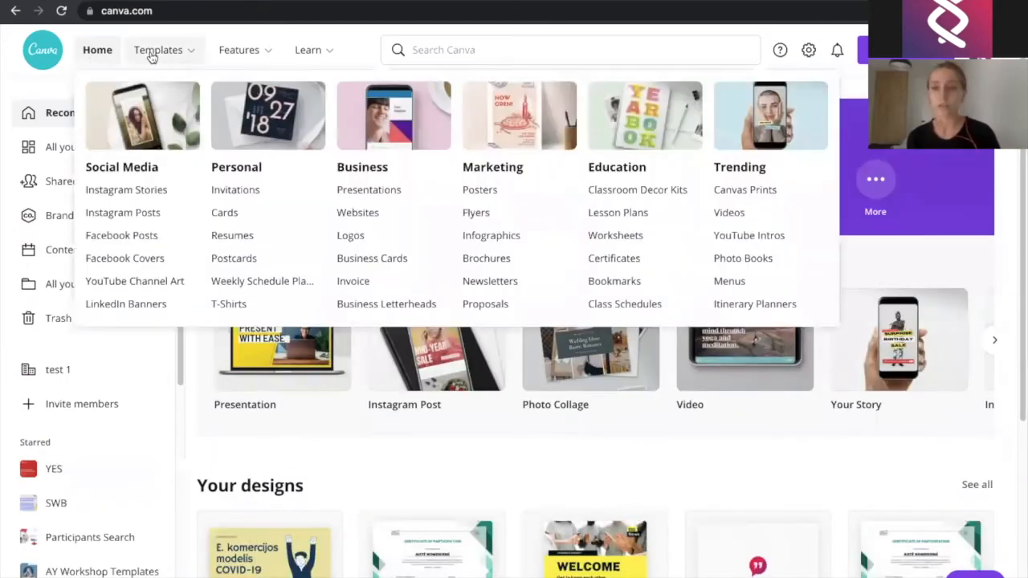
mouse_move(236, 53)
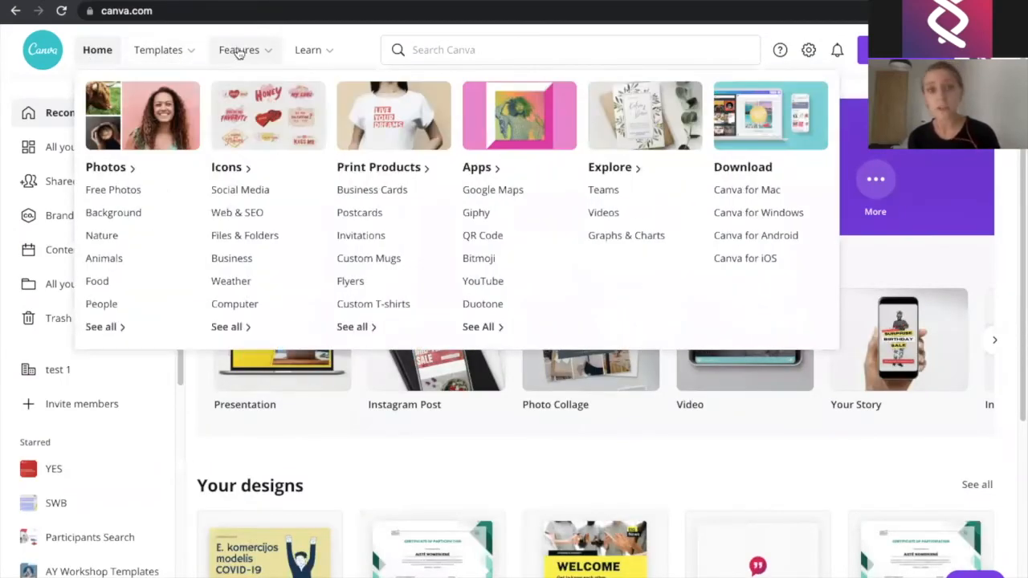
mouse_move(314, 51)
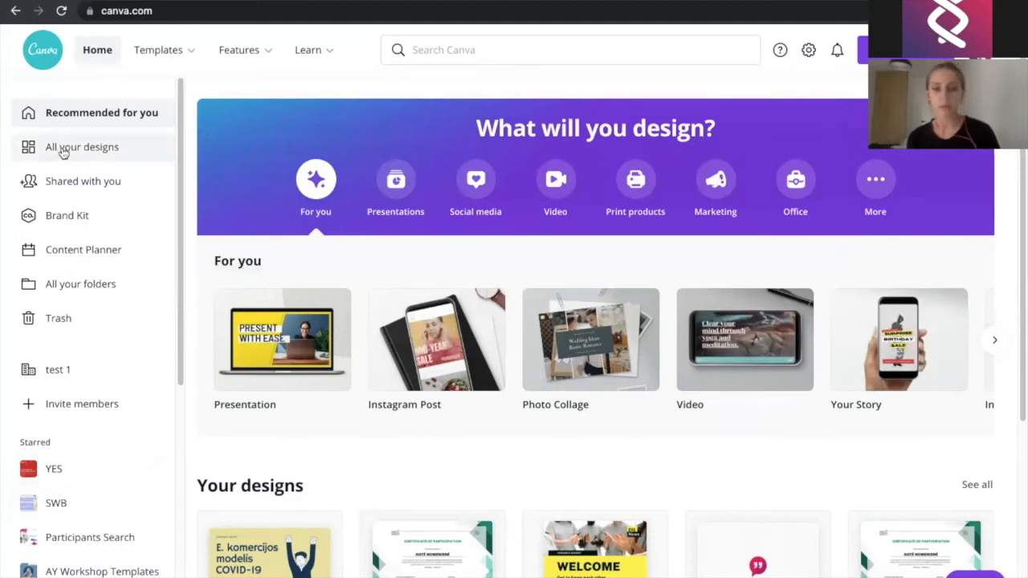
View the Brand Kit and look through the Content Planner calendar for August 2021
click(72, 215)
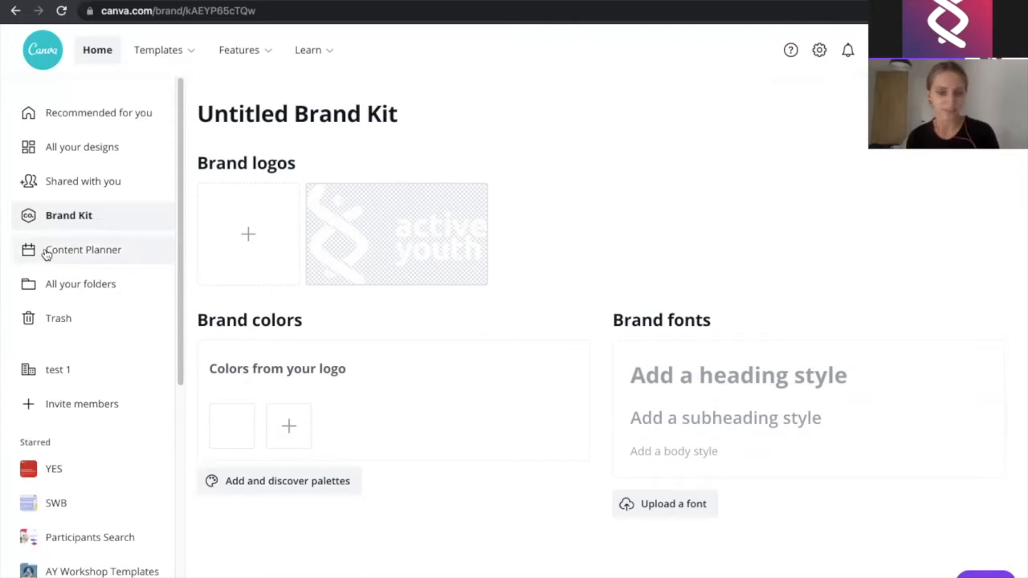
click(73, 254)
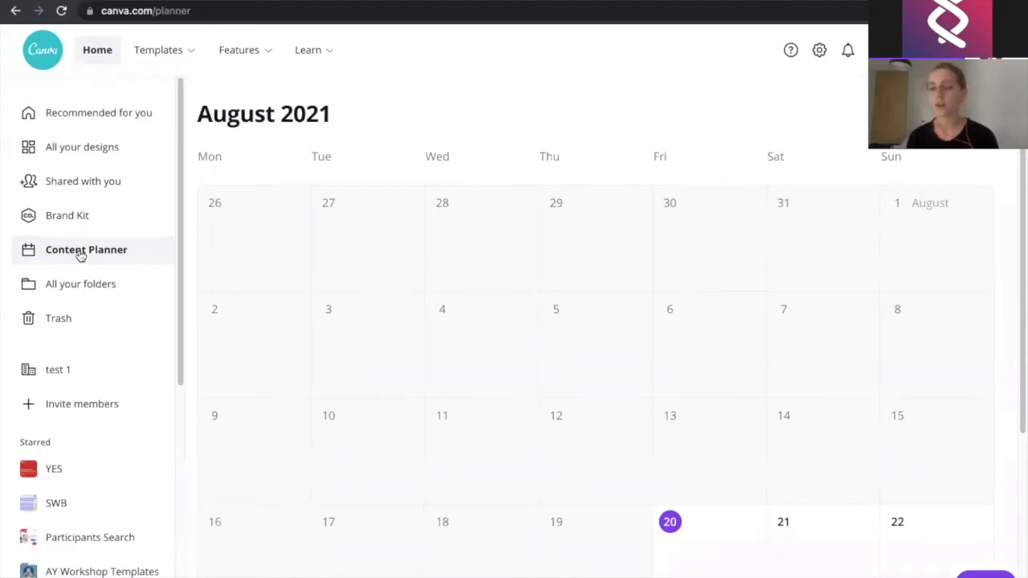
scroll(333, 351, down, 2)
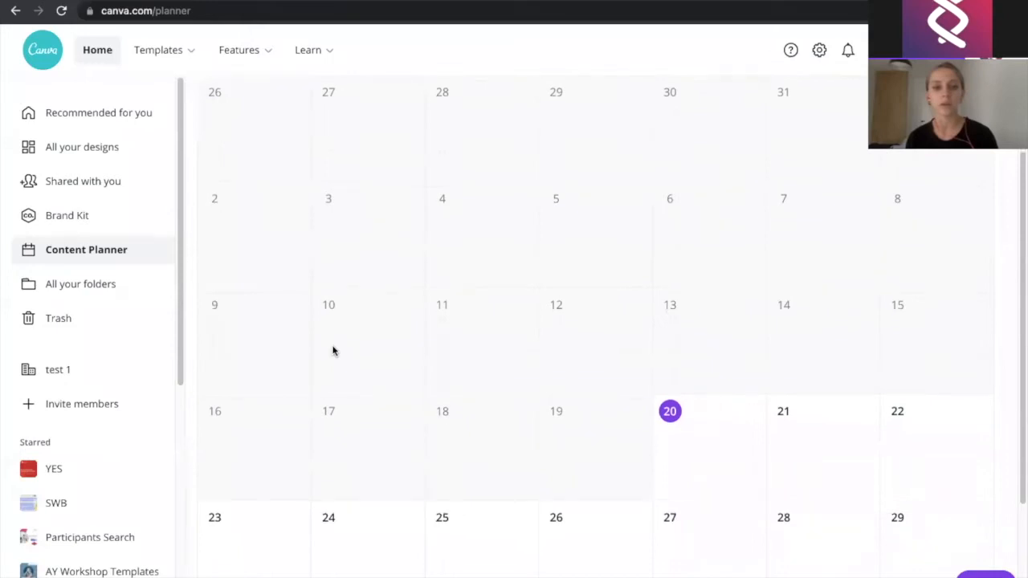
scroll(333, 351, down, 2)
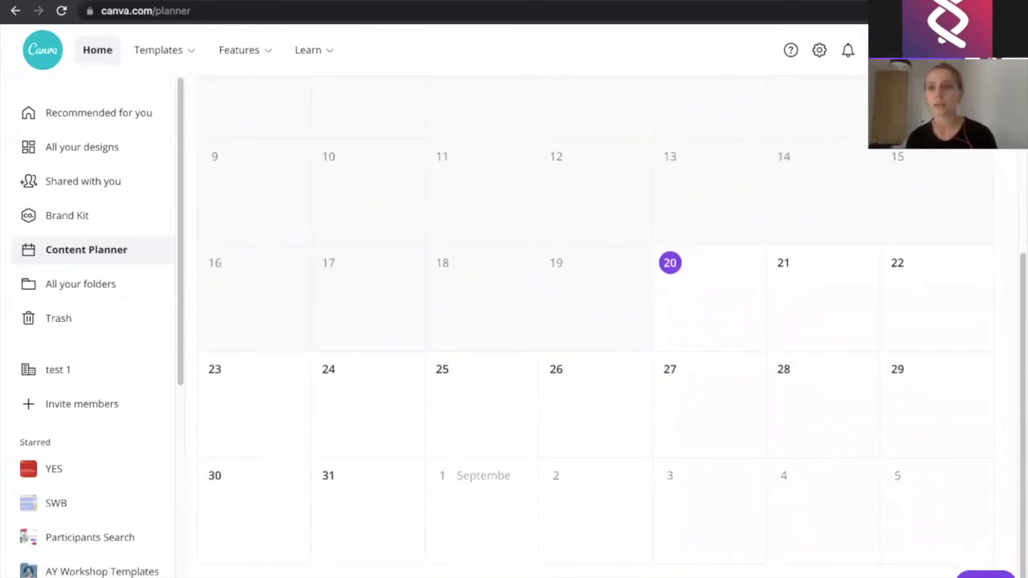
scroll(775, 161, up, 5)
Open the account settings and review Billing & Teams down to the option for creating a new team
click(879, 49)
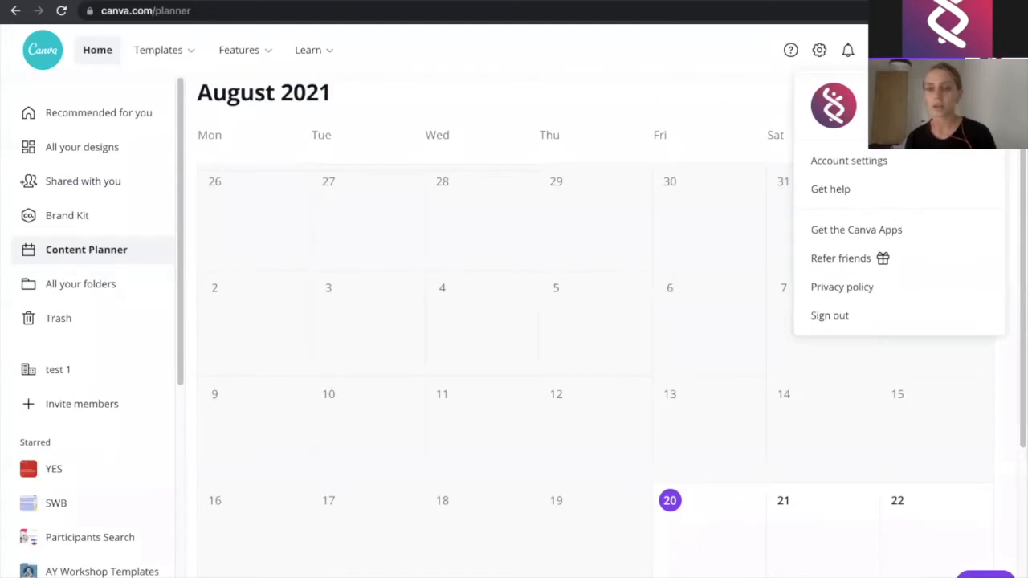
click(851, 164)
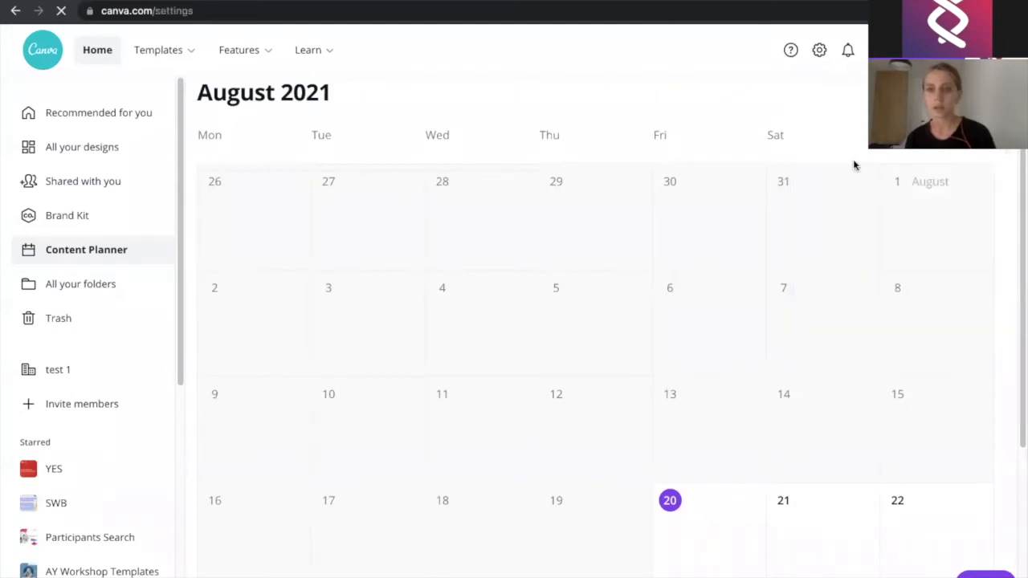
click(80, 360)
scroll(474, 427, down, 3)
scroll(473, 428, down, 5)
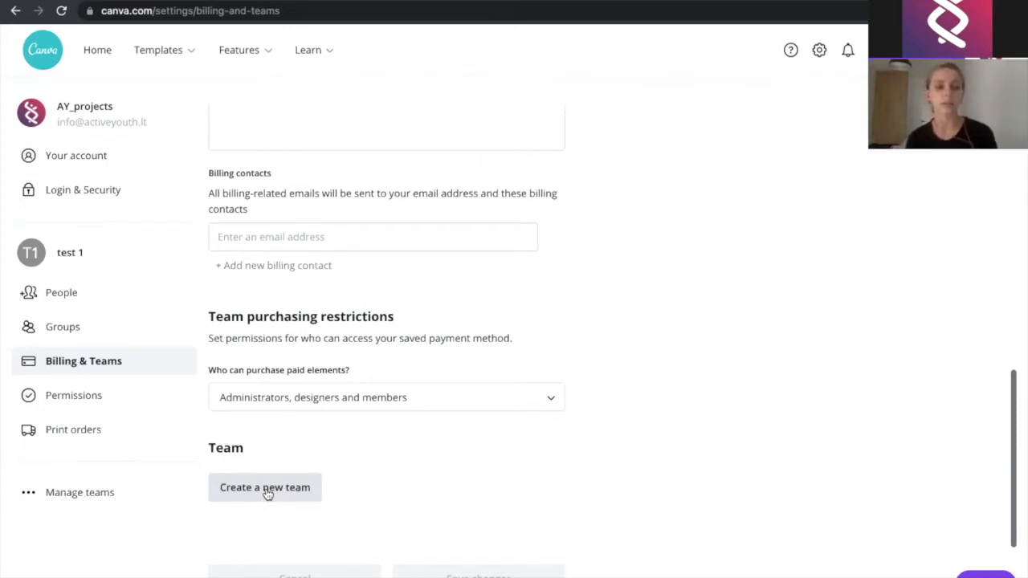
Leave the account settings for the home page, revisit the Content Planner, and return to the home page
click(98, 52)
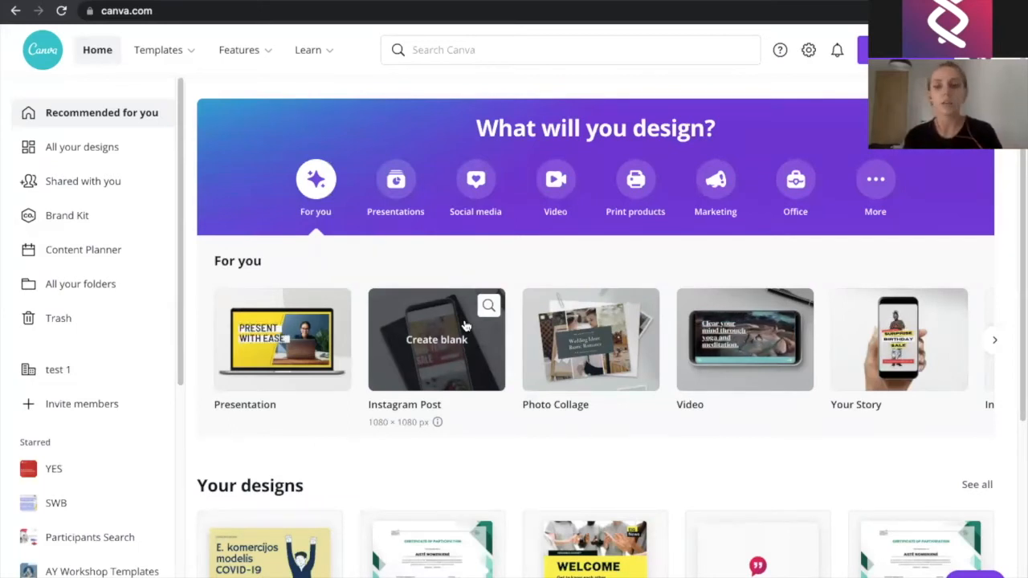
click(79, 251)
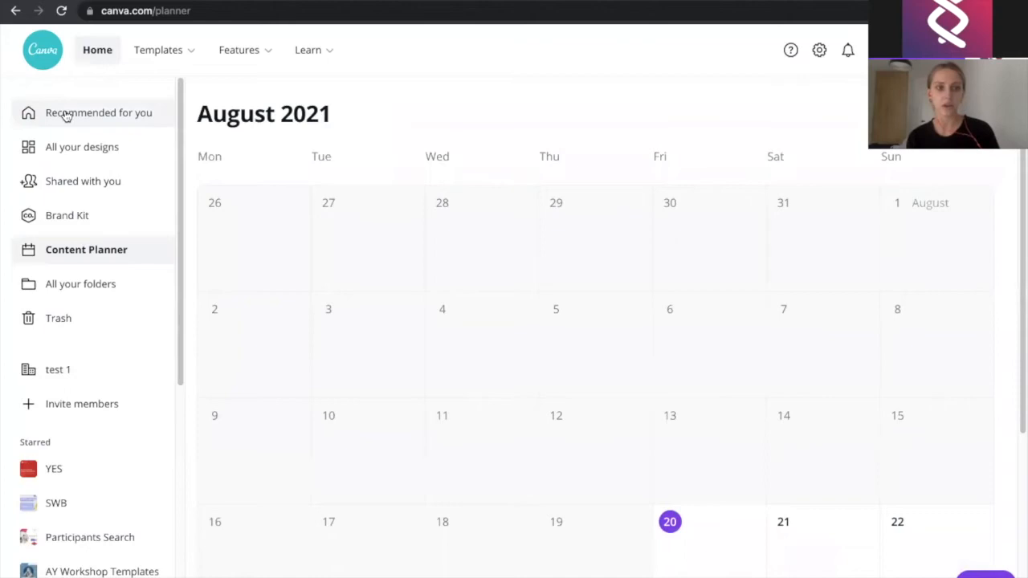
click(51, 55)
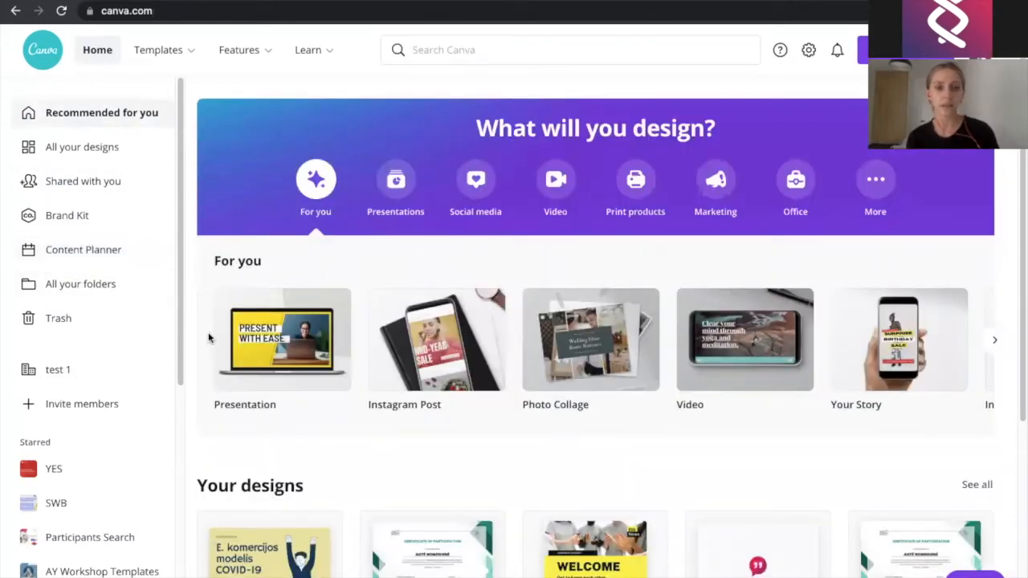
Browse the recent designs and all folders, look inside the EuroChangeMakers folder, and return to the folder list
scroll(209, 338, down, 1)
scroll(209, 337, down, 1)
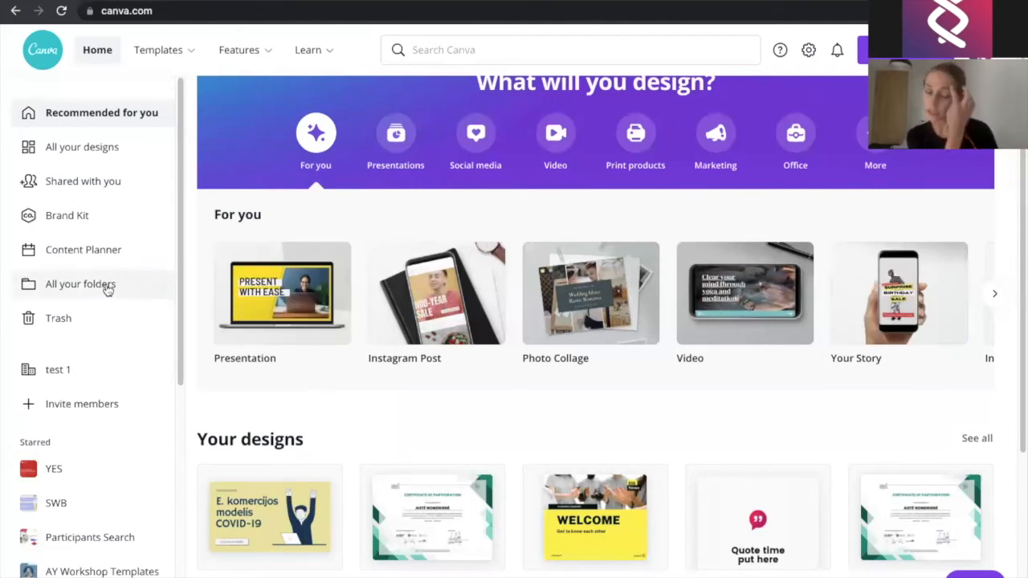
scroll(265, 322, down, 1)
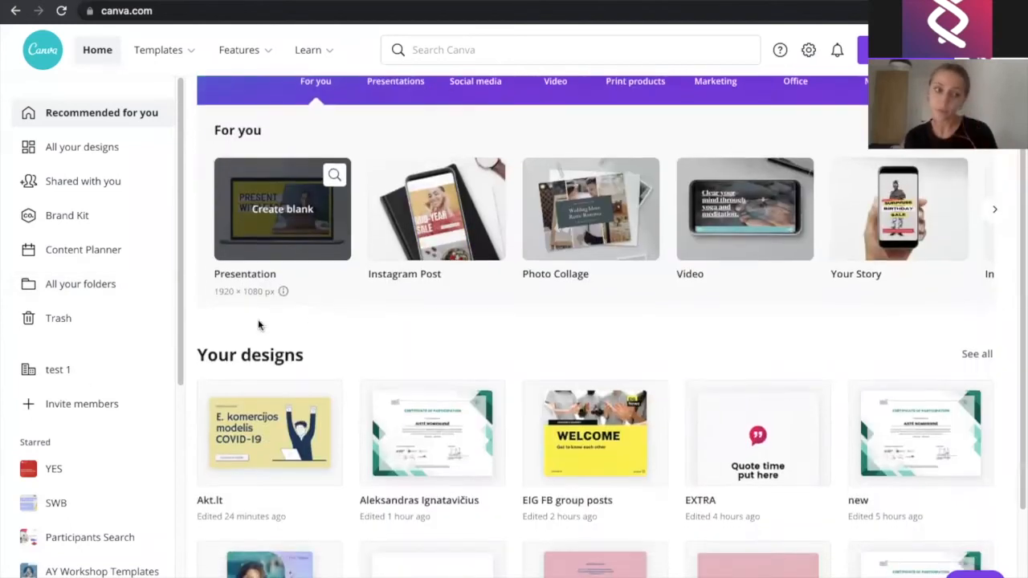
click(61, 276)
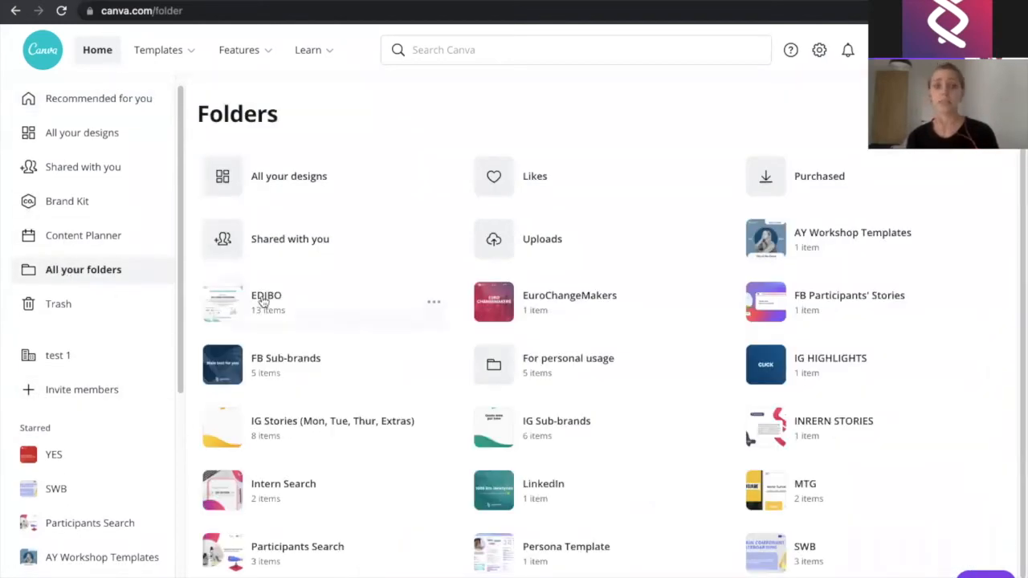
scroll(261, 300, down, 1)
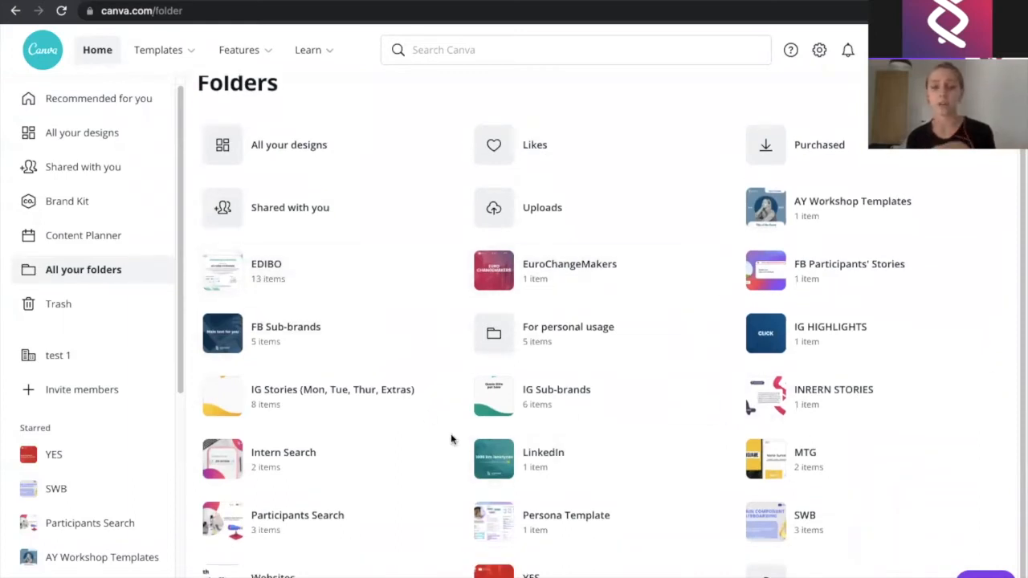
click(503, 272)
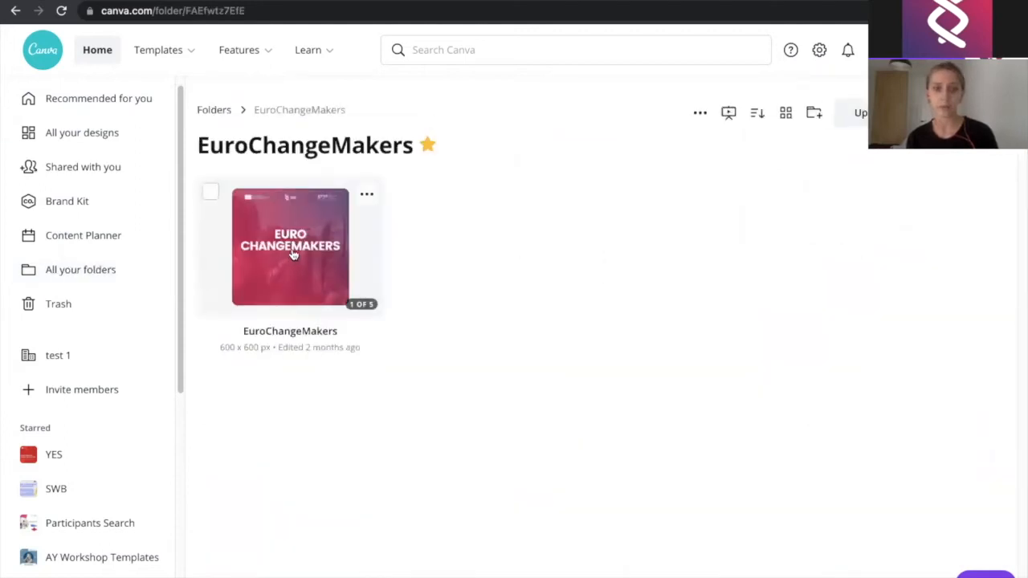
click(13, 13)
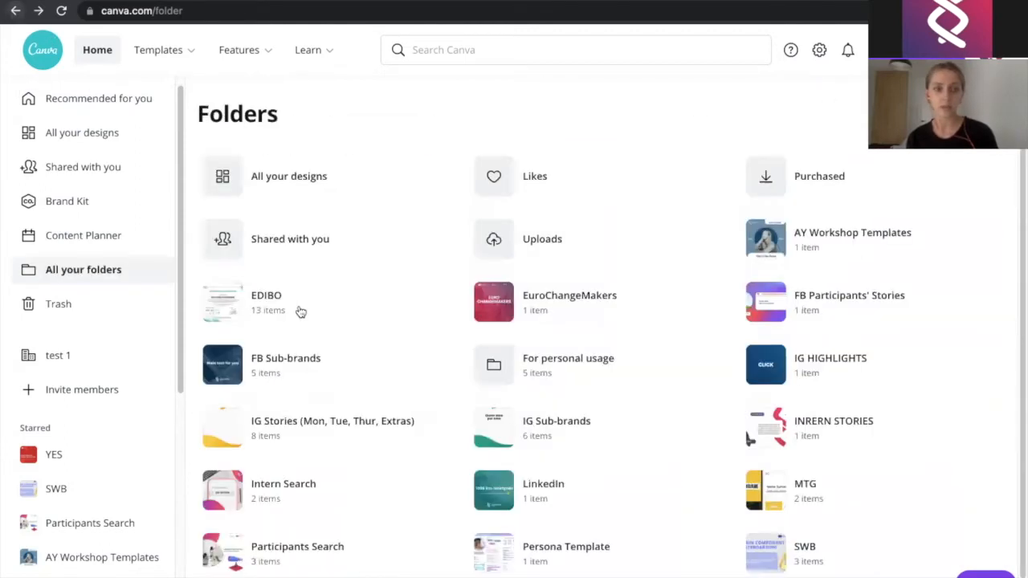
Go back to the home page and browse the full collection of all designs from its recent designs section
click(96, 101)
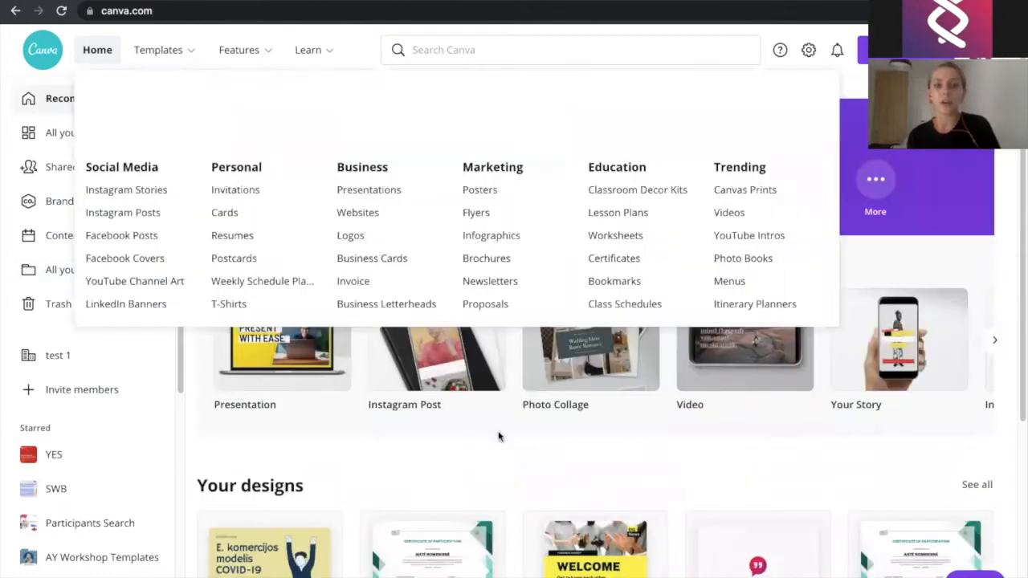
scroll(519, 491, down, 3)
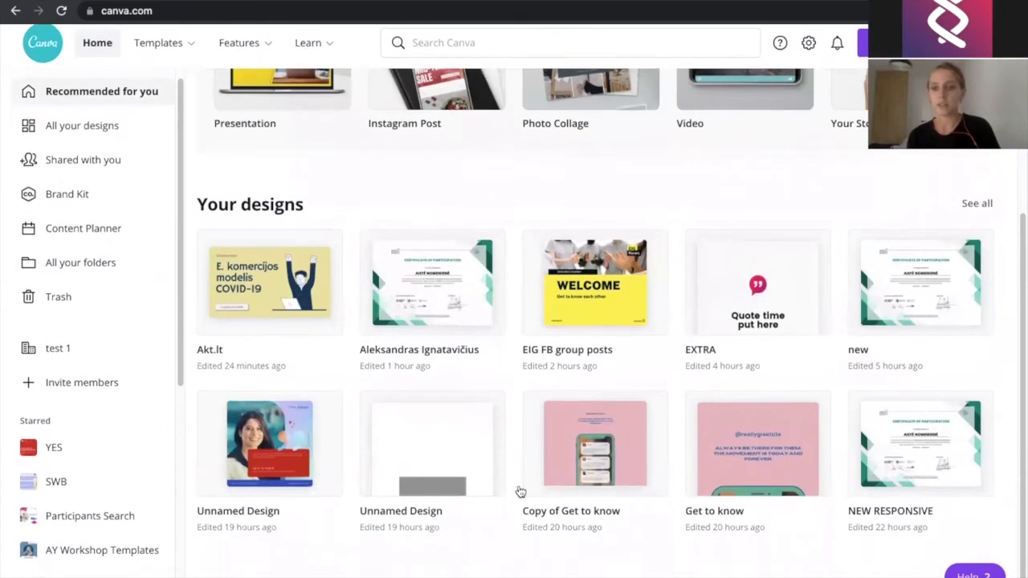
click(977, 210)
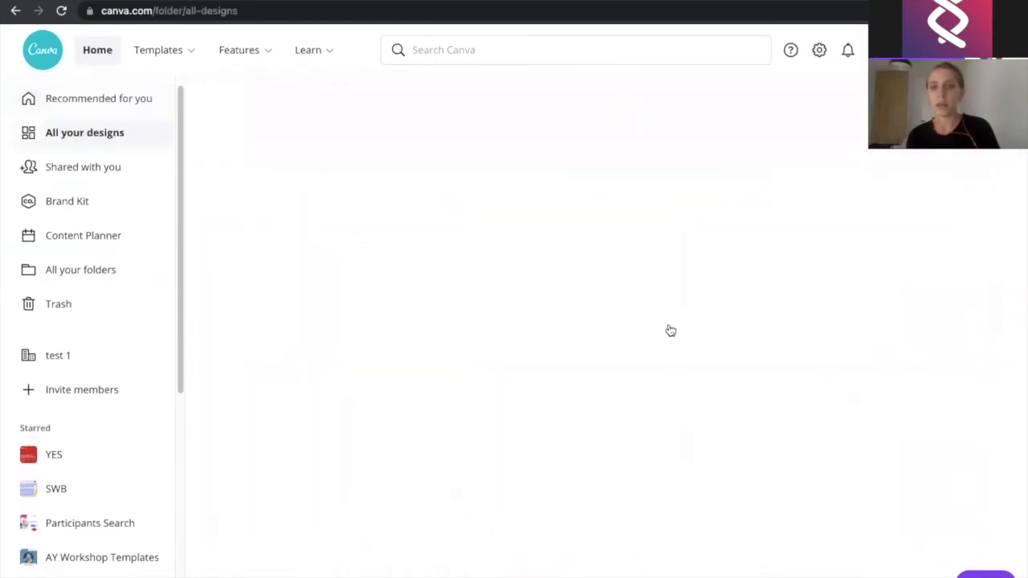
scroll(619, 351, down, 10)
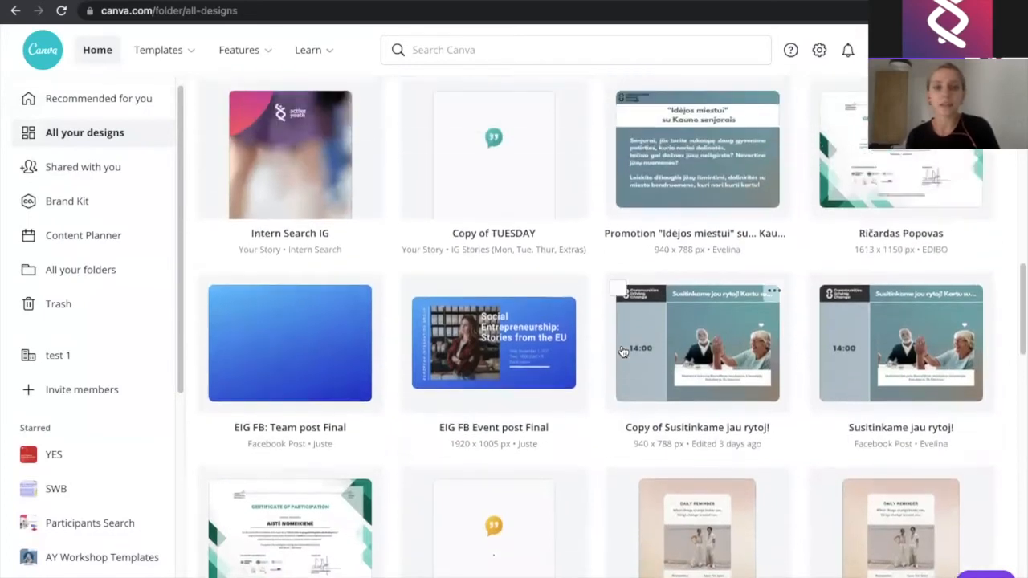
scroll(623, 352, down, 2)
scroll(623, 351, down, 10)
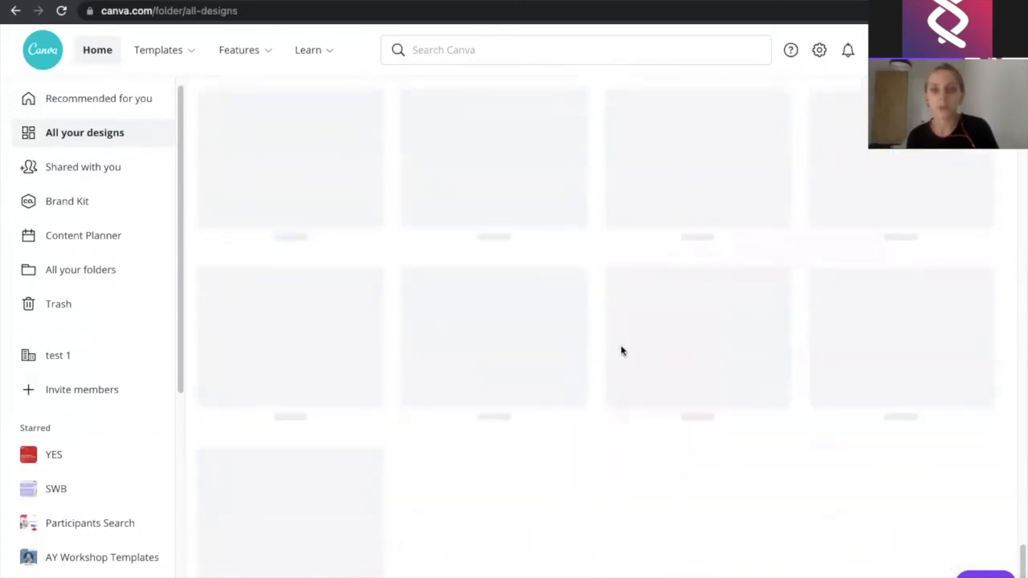
scroll(620, 350, up, 15)
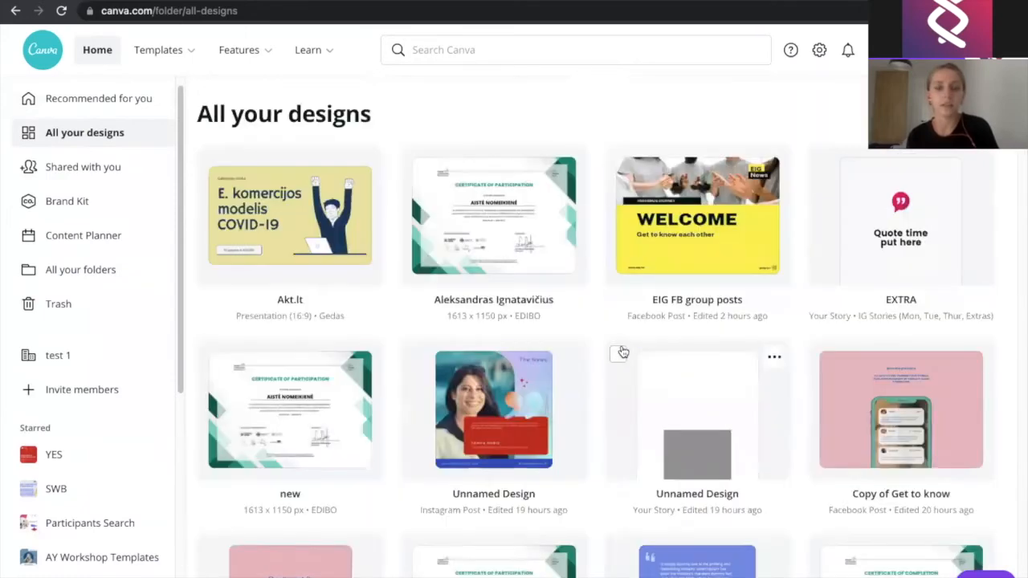
Open the FB Sub-brands folder from the list of all folders to view its templates
click(58, 272)
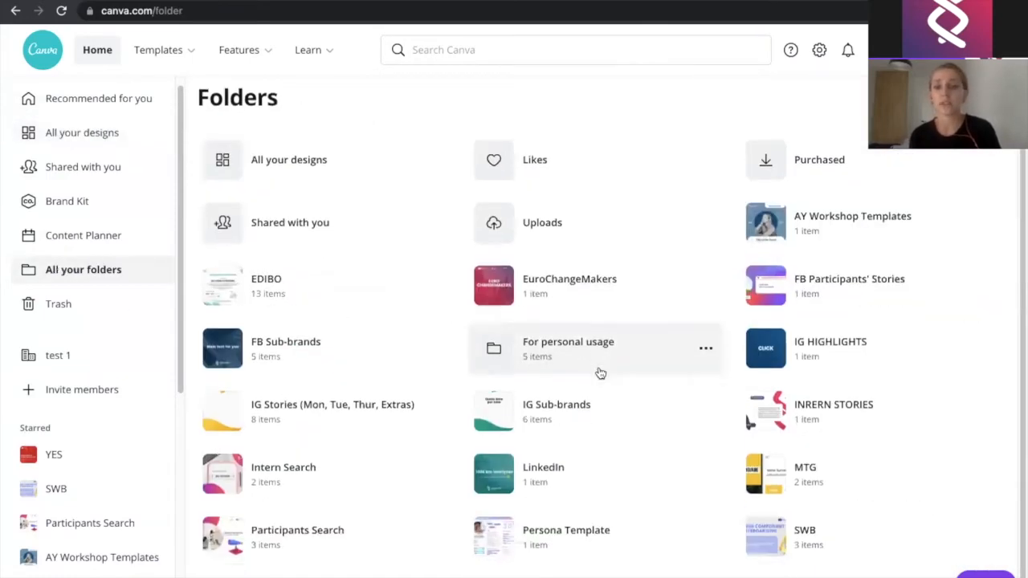
scroll(599, 373, down, 1)
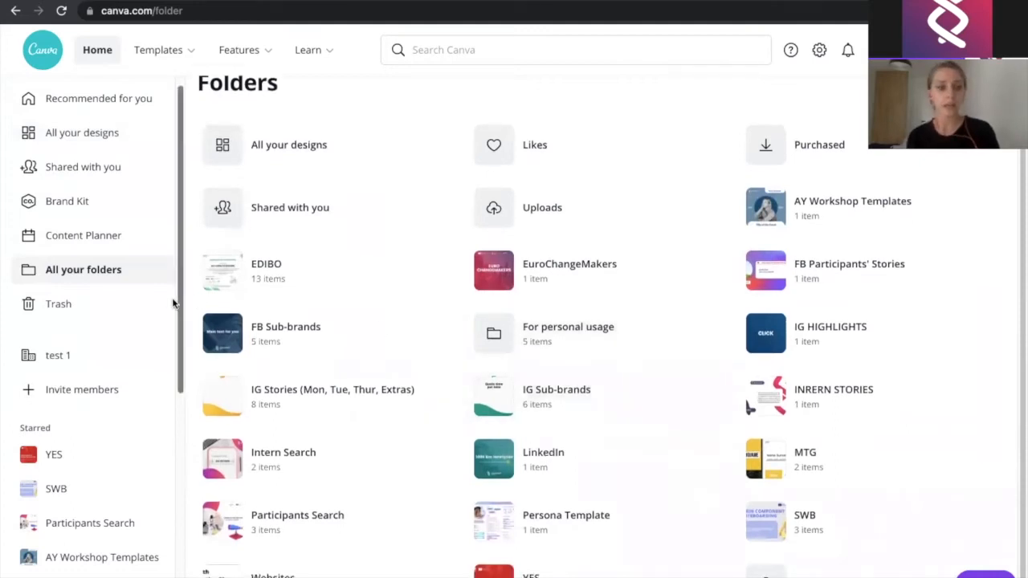
click(368, 341)
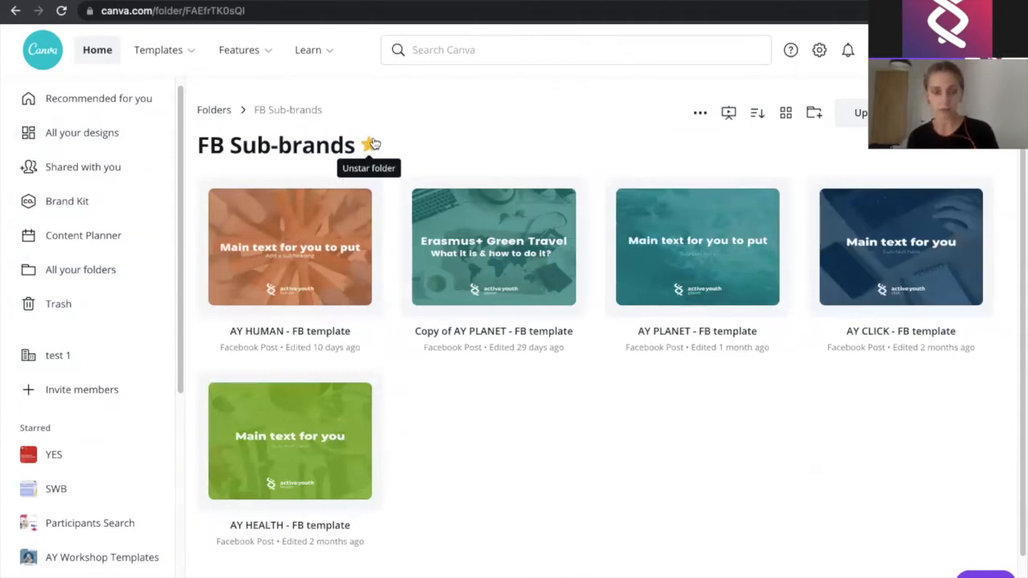
Return to the home page and look through the starred folders
click(88, 55)
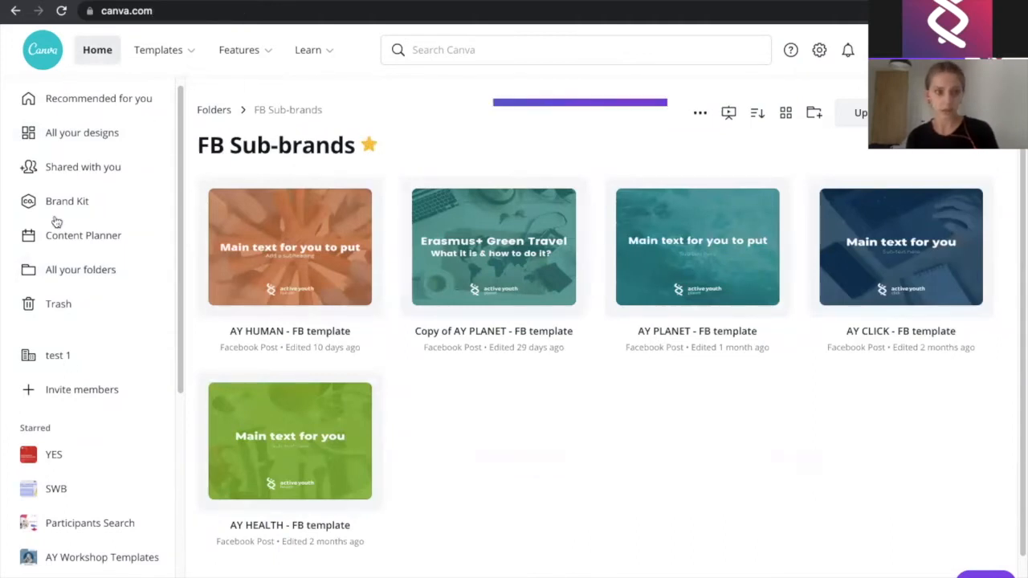
scroll(65, 446, down, 4)
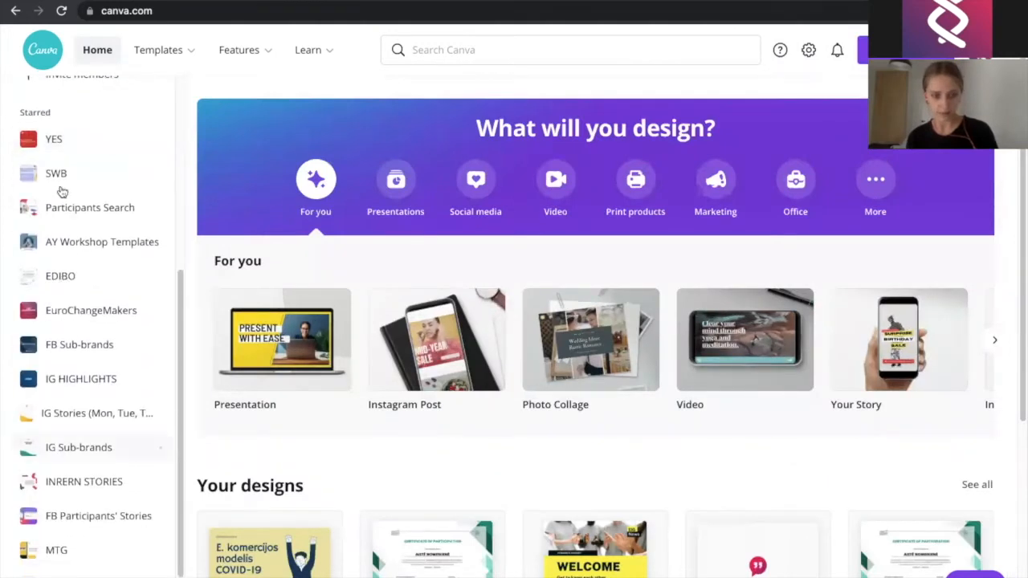
scroll(62, 486, down, 3)
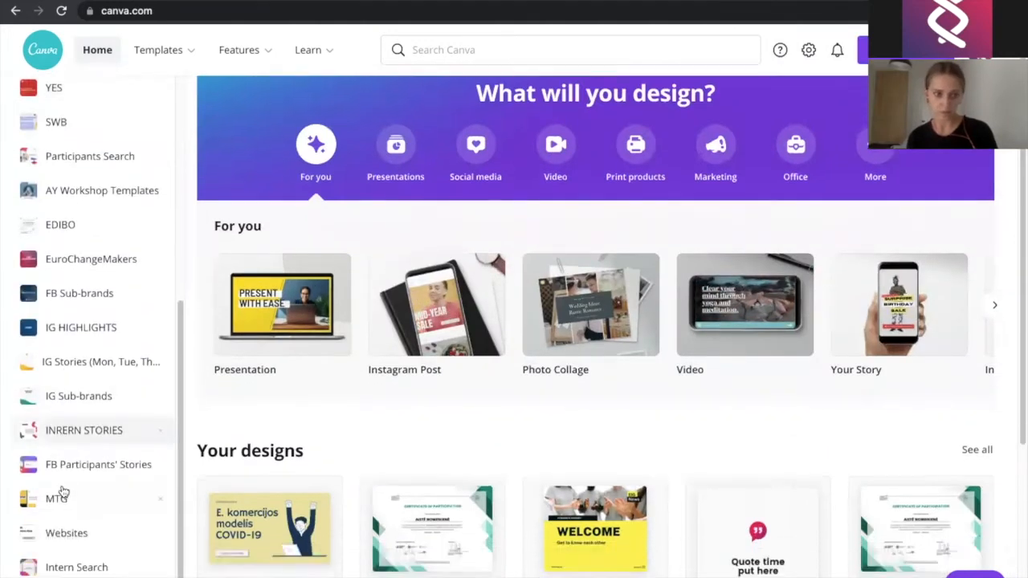
scroll(63, 491, down, 3)
scroll(63, 491, up, 6)
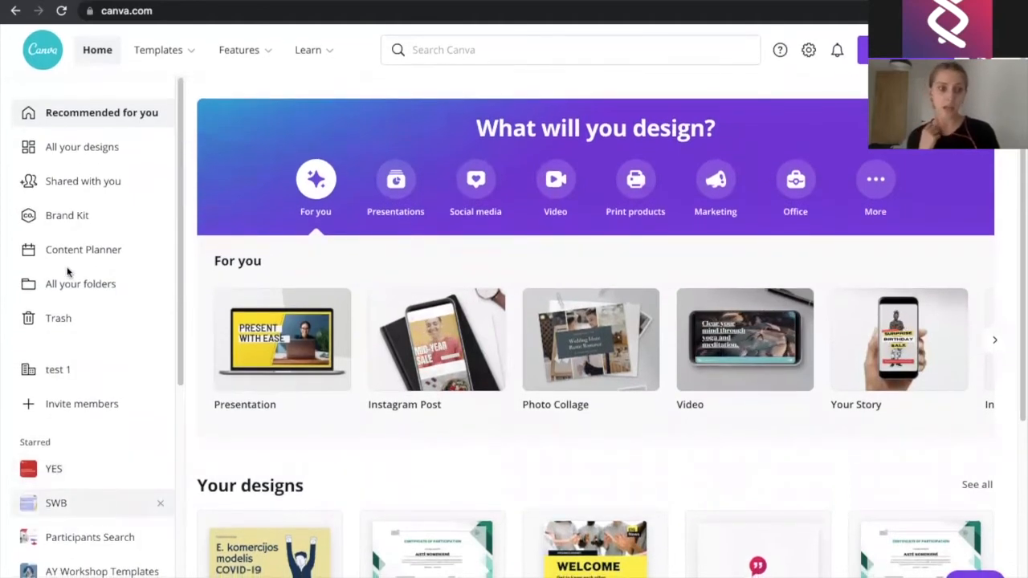
Look through the list of all folders, open the For personal usage folder, and open its WORK SHHHHHHOOOOP subfolder
click(69, 287)
scroll(541, 377, down, 1)
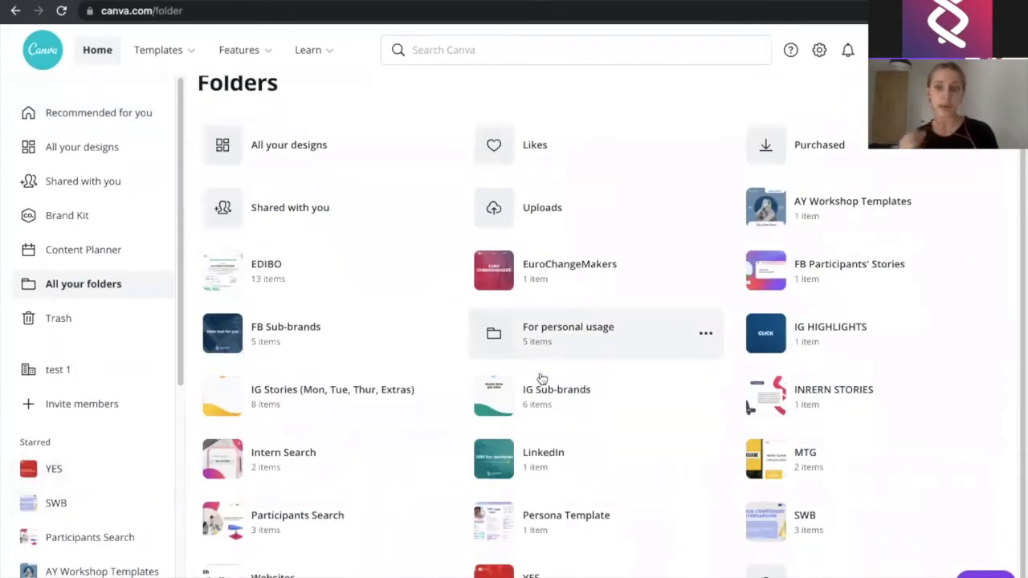
scroll(542, 377, up, 1)
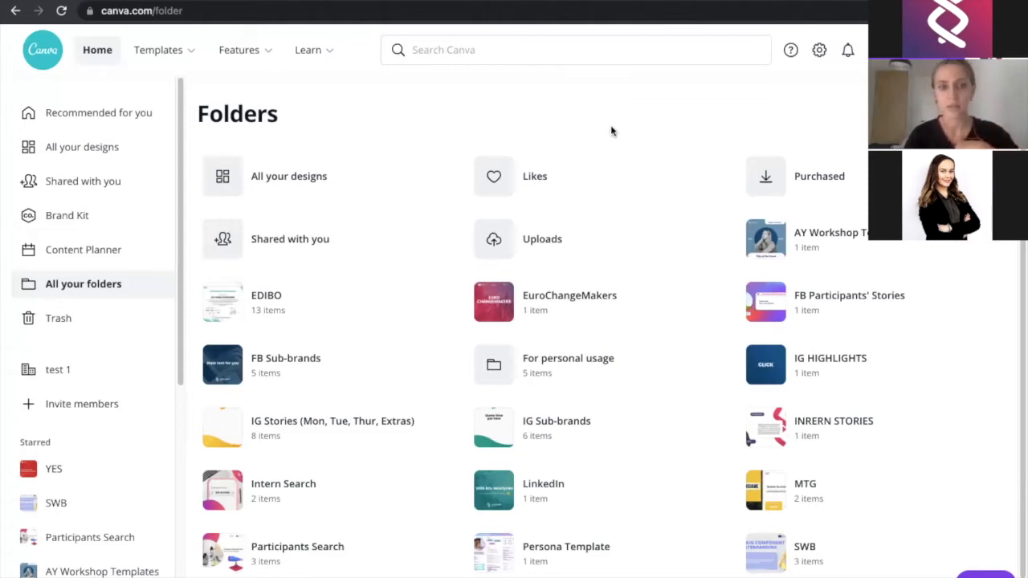
scroll(610, 130, down, 1)
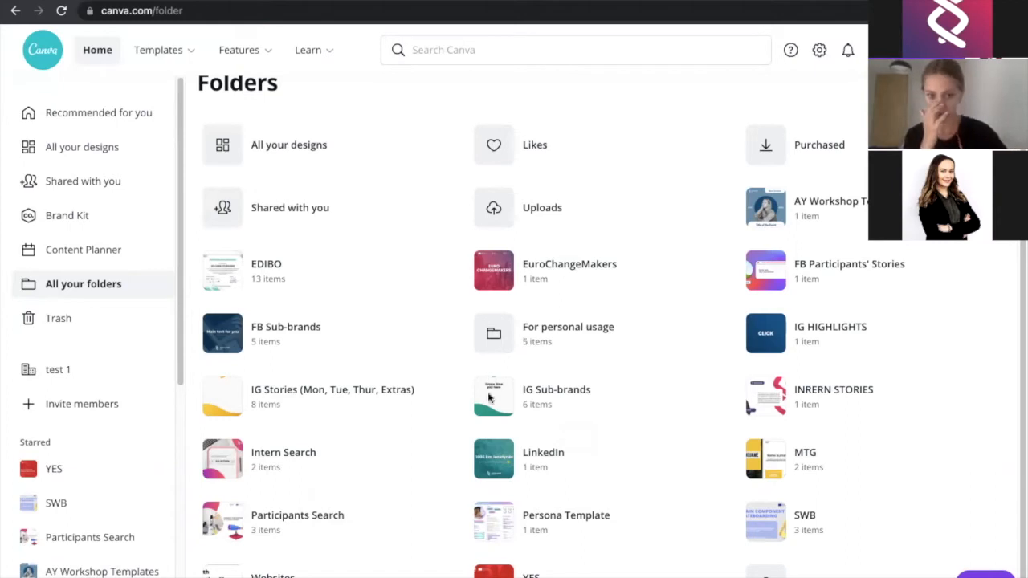
click(496, 334)
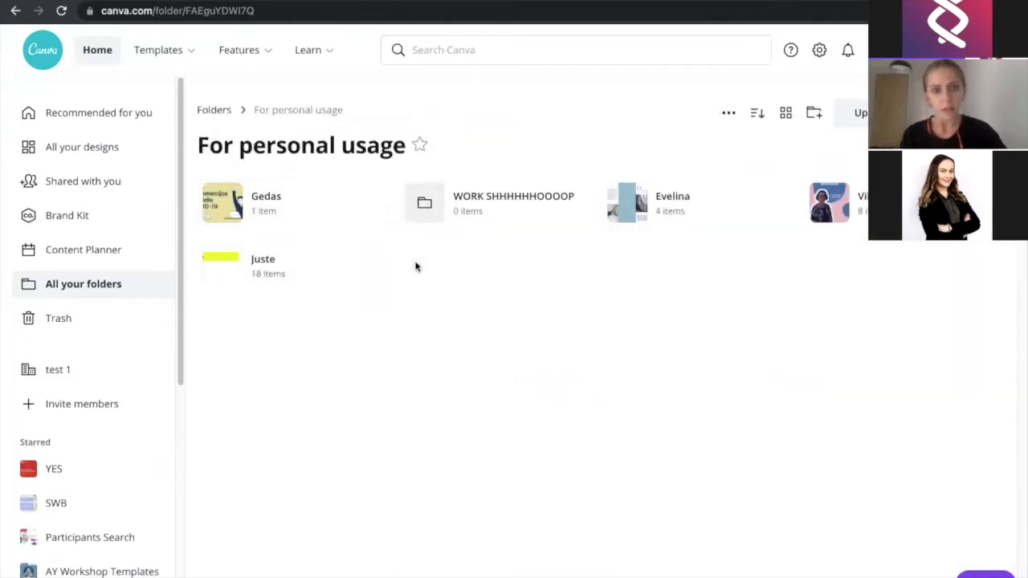
click(445, 225)
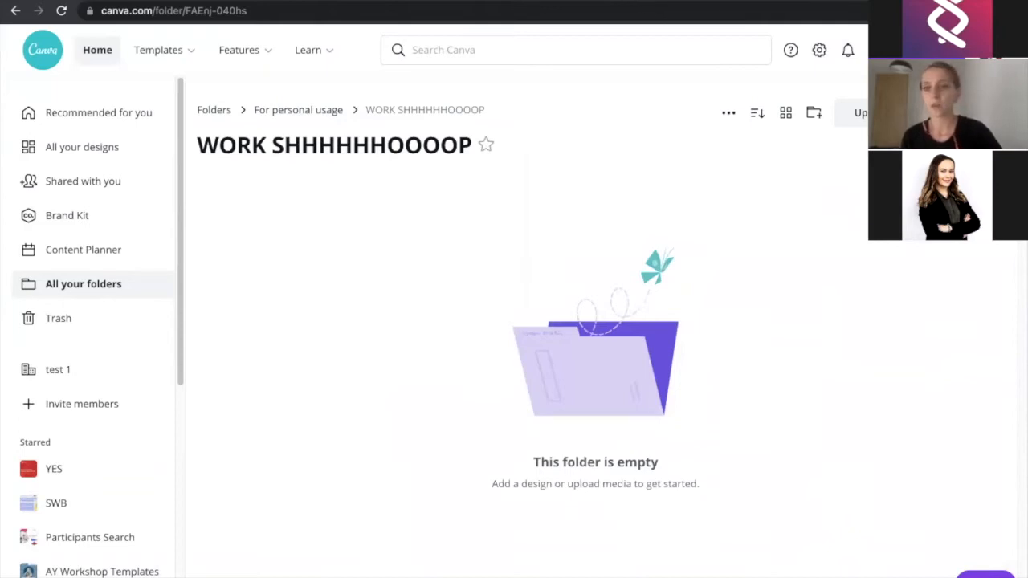
Browse the design types available for creating a new design, such as presentations, posters and flyers
click(915, 50)
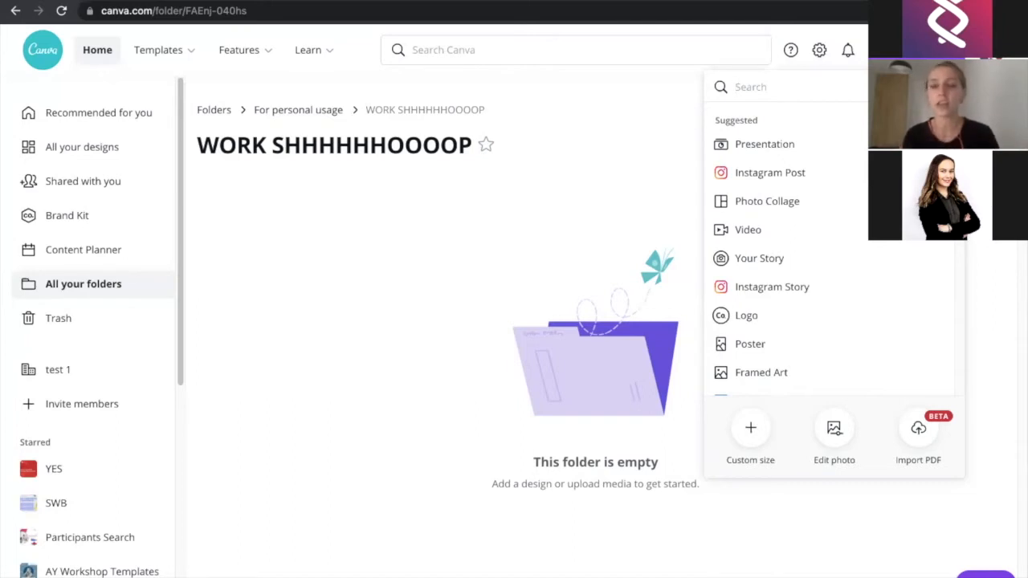
scroll(803, 301, down, 6)
scroll(803, 301, down, 10)
scroll(803, 300, down, 10)
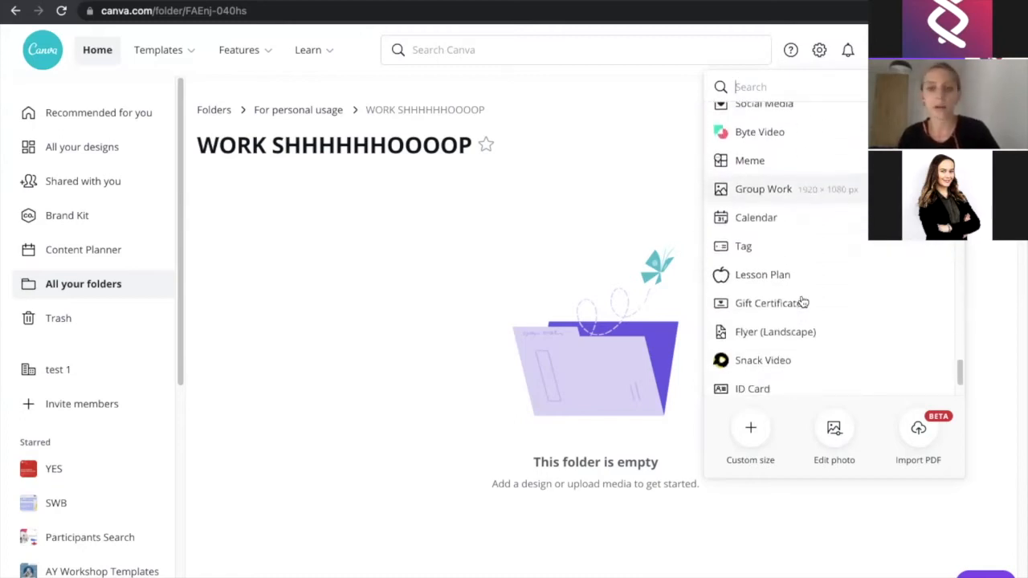
scroll(803, 300, down, 10)
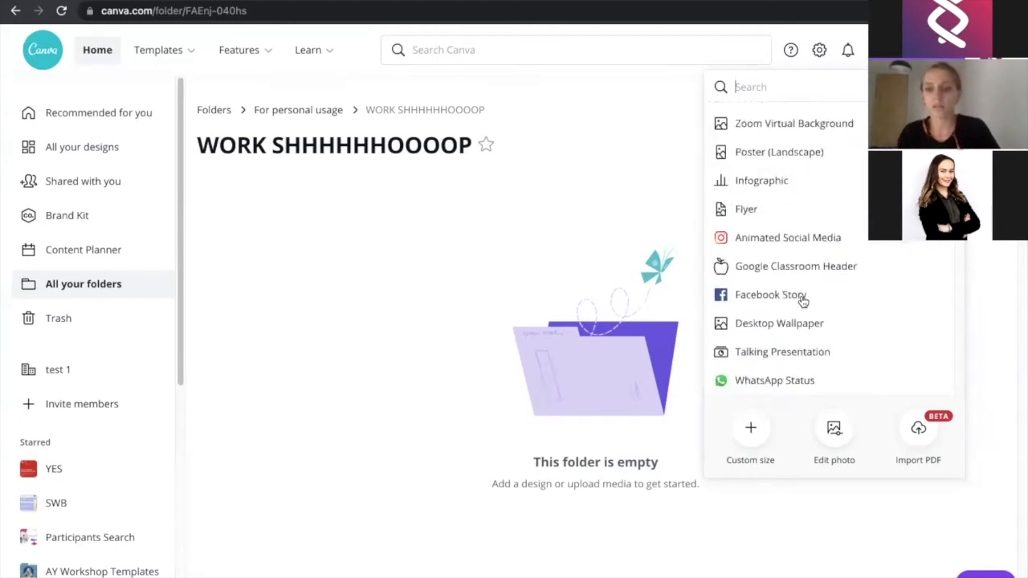
scroll(801, 300, up, 20)
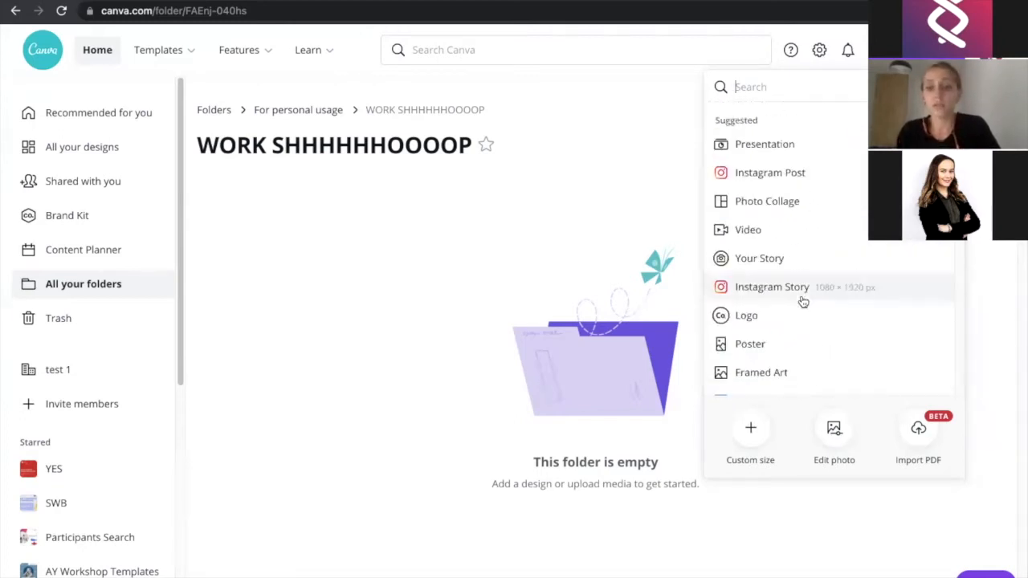
Search the design types for "instagram story" and create a blank Instagram Story design
click(771, 94)
text(inst)
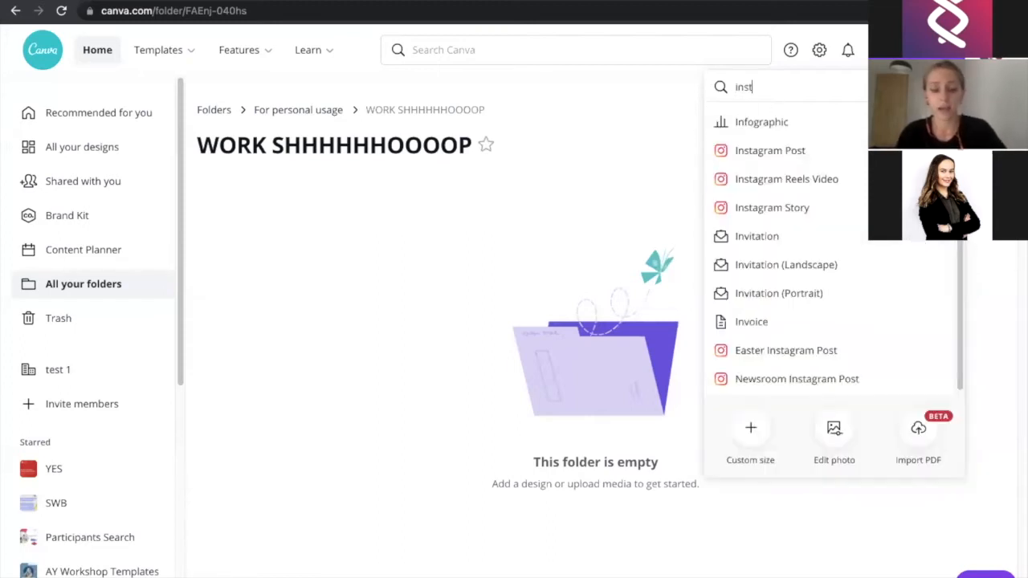
text(agram)
text( st)
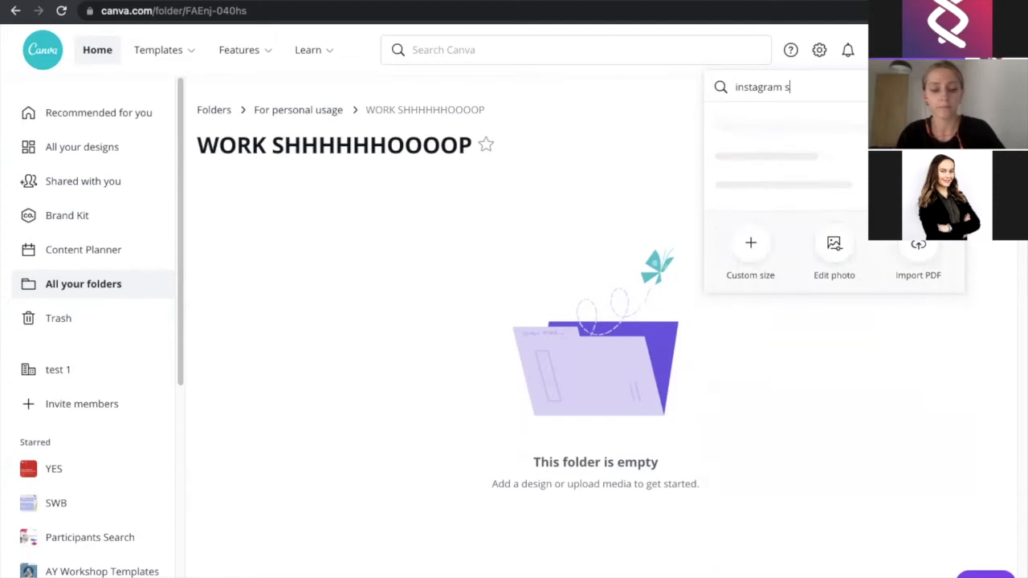
key(BackSpace)
key(BackSpace)
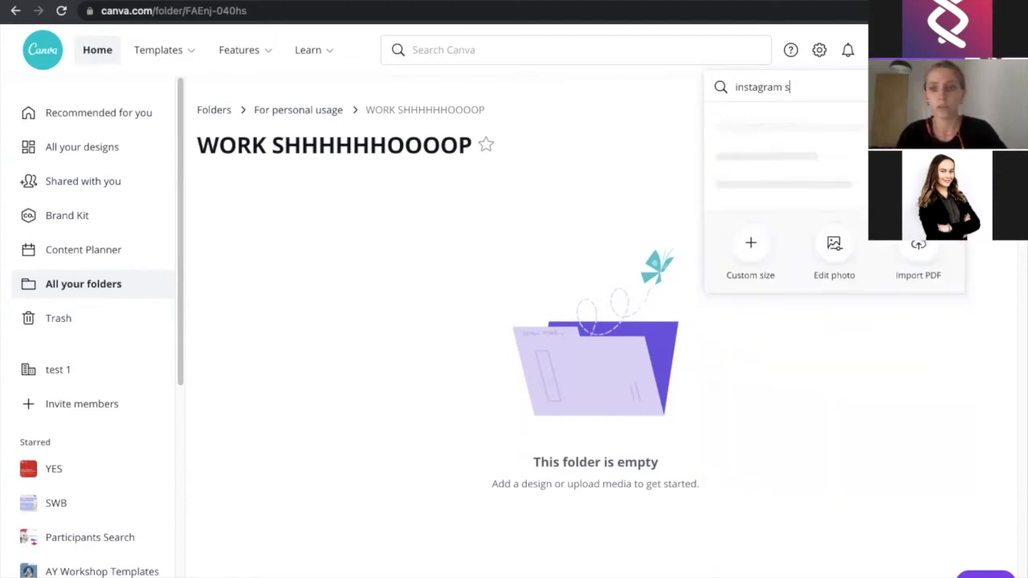
text(tor)
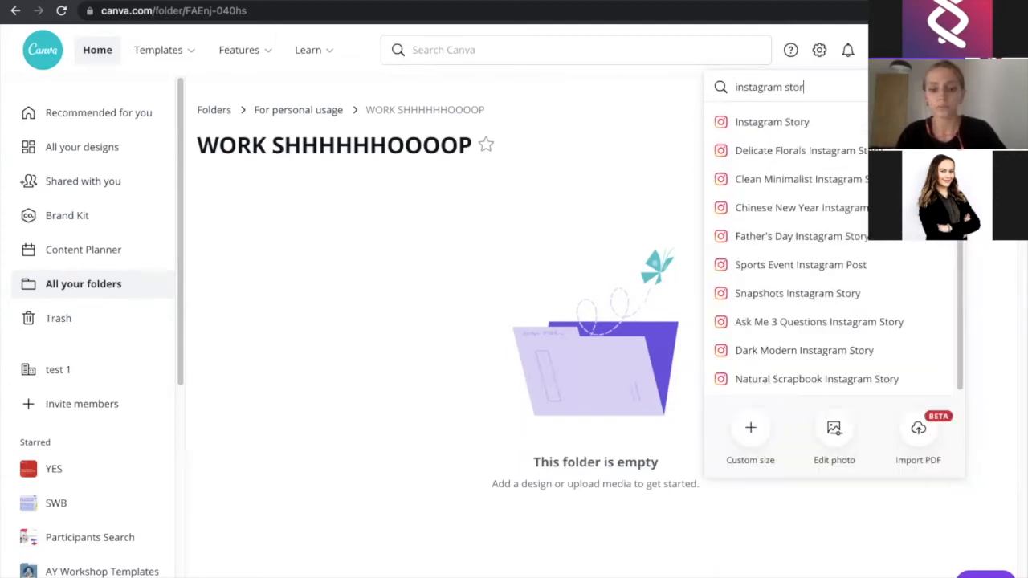
text(y)
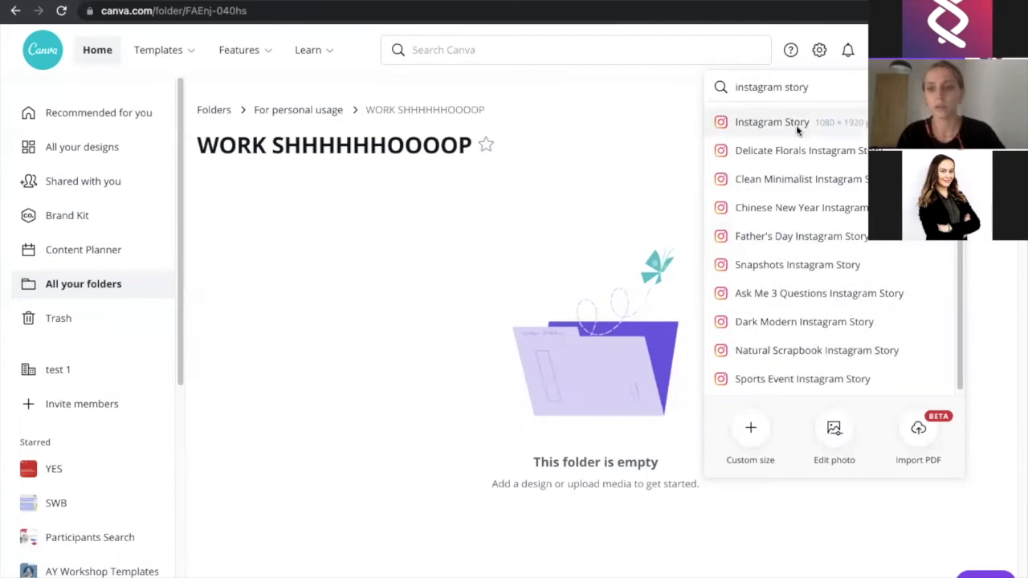
click(796, 125)
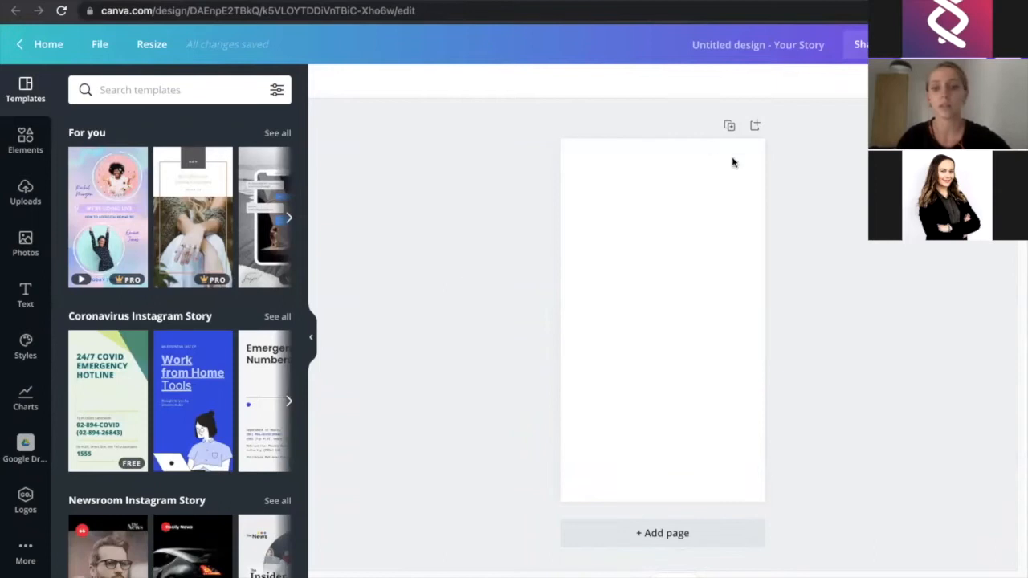
Apply the "We're Going Live" template to the page, show the page thumbnails and presenter notes, and return to the templates
click(85, 188)
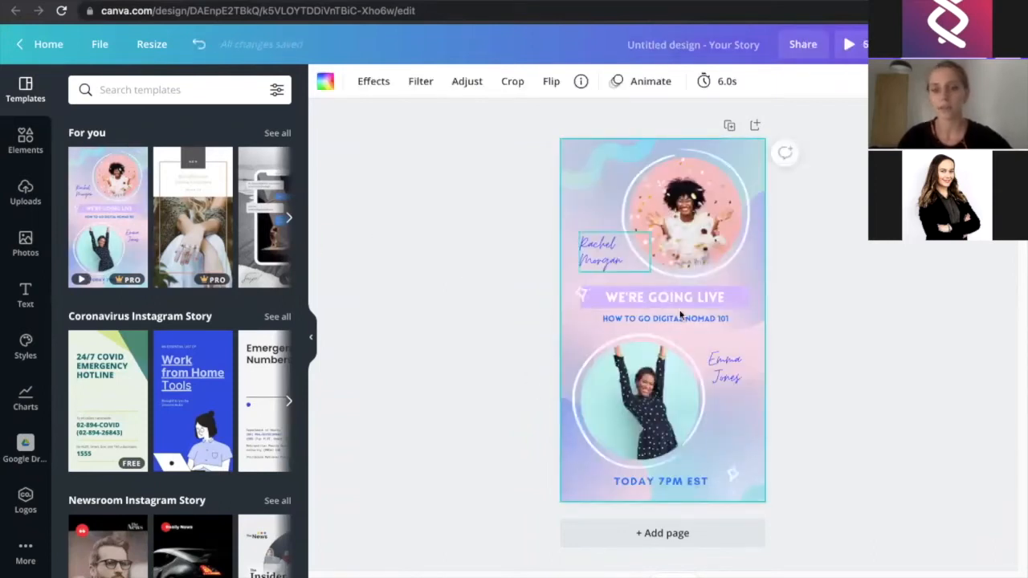
click(667, 574)
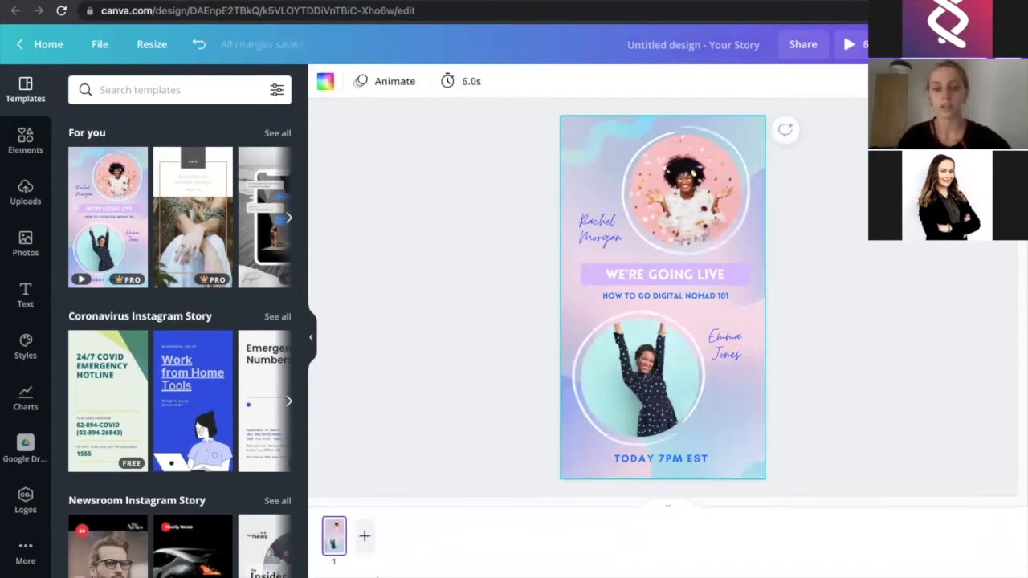
click(342, 576)
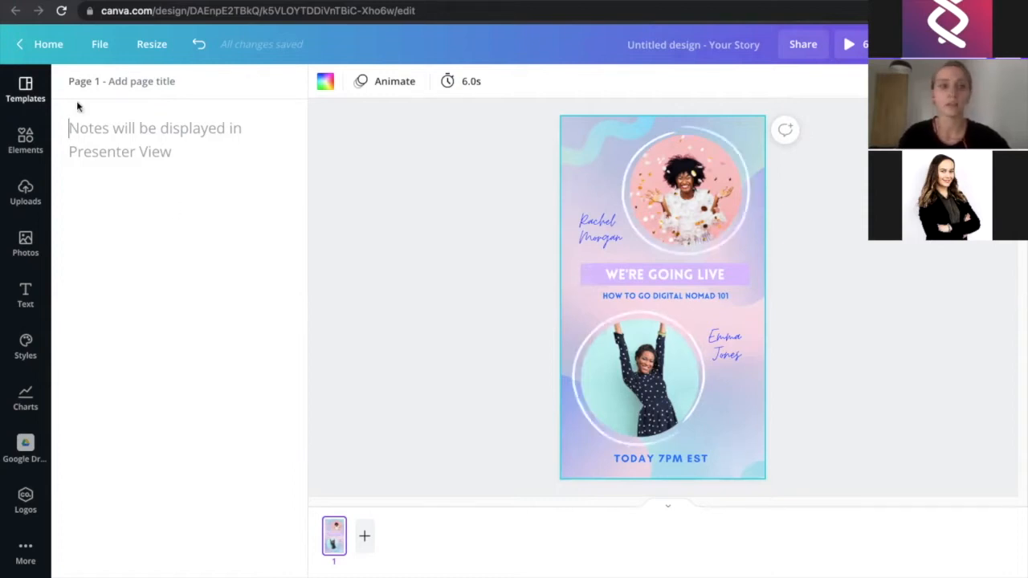
click(26, 89)
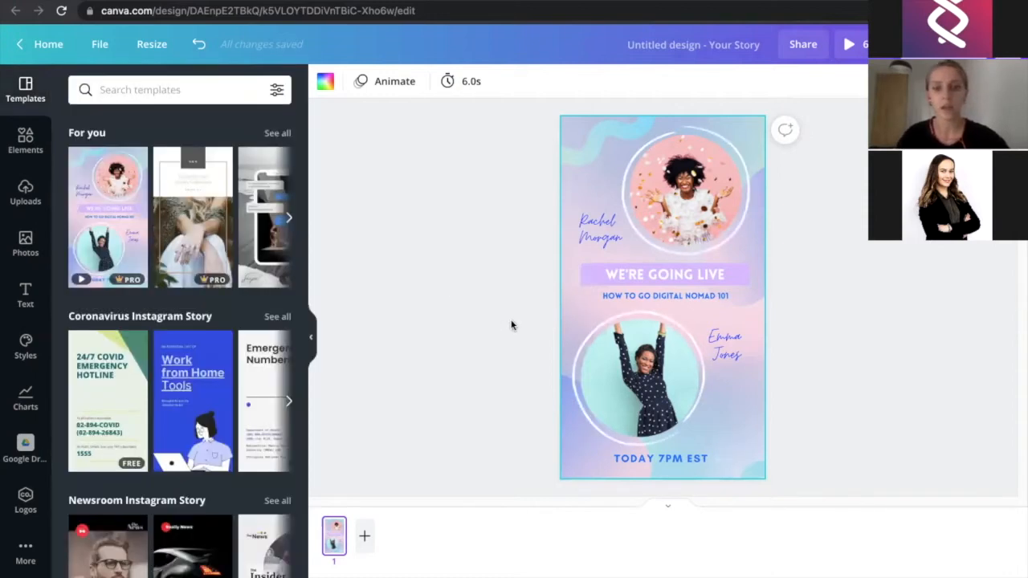
Delete the entire contents of the applied template so the story page is blank
click(653, 277)
key(Delete)
click(650, 277)
drag(539, 130, 797, 489)
key(Delete)
key(Delete)
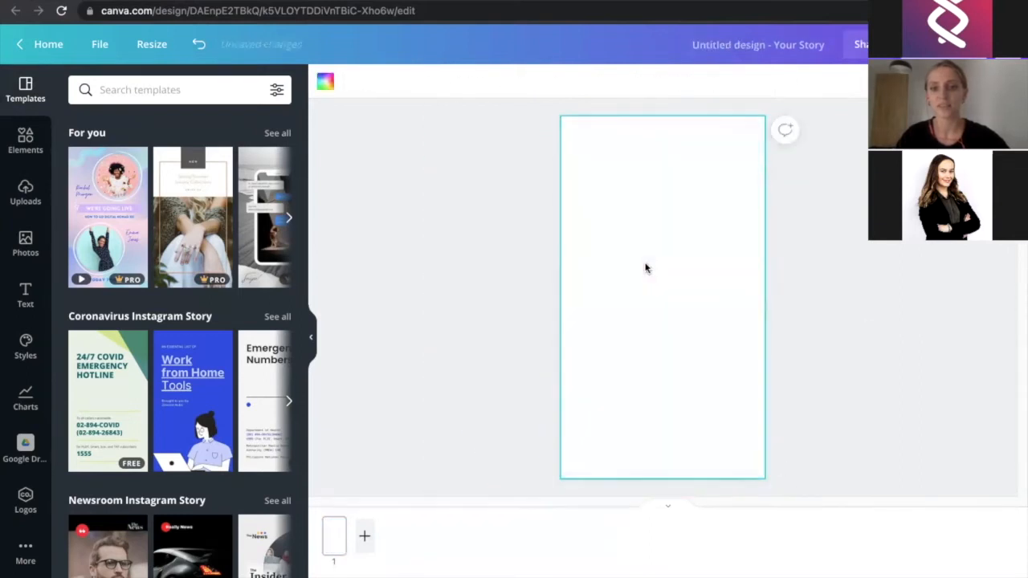
click(449, 299)
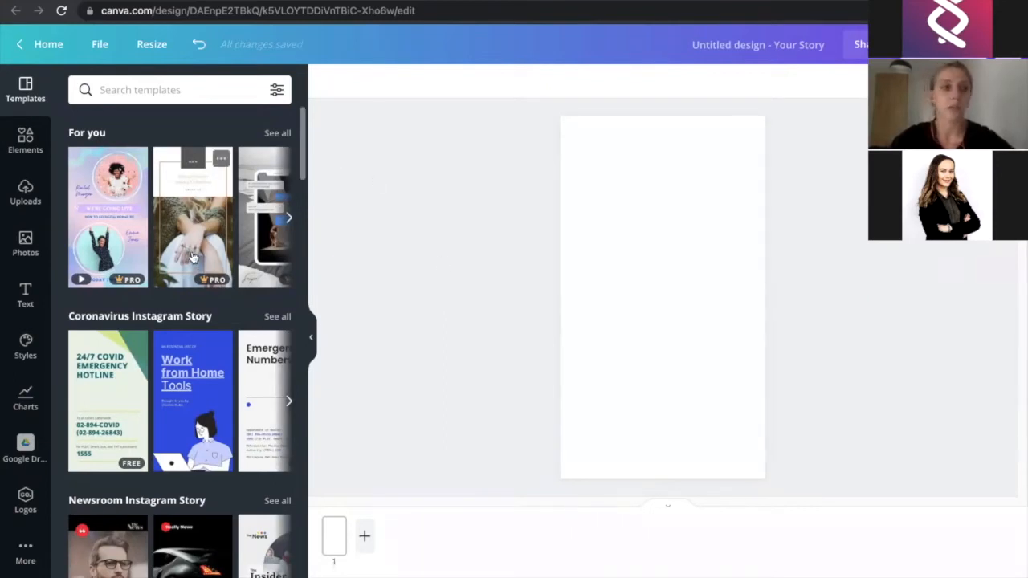
Browse the Instagram Story templates and apply the Clean Minimalist welcome template with the portrait of a woman in a headscarf
scroll(206, 434, down, 15)
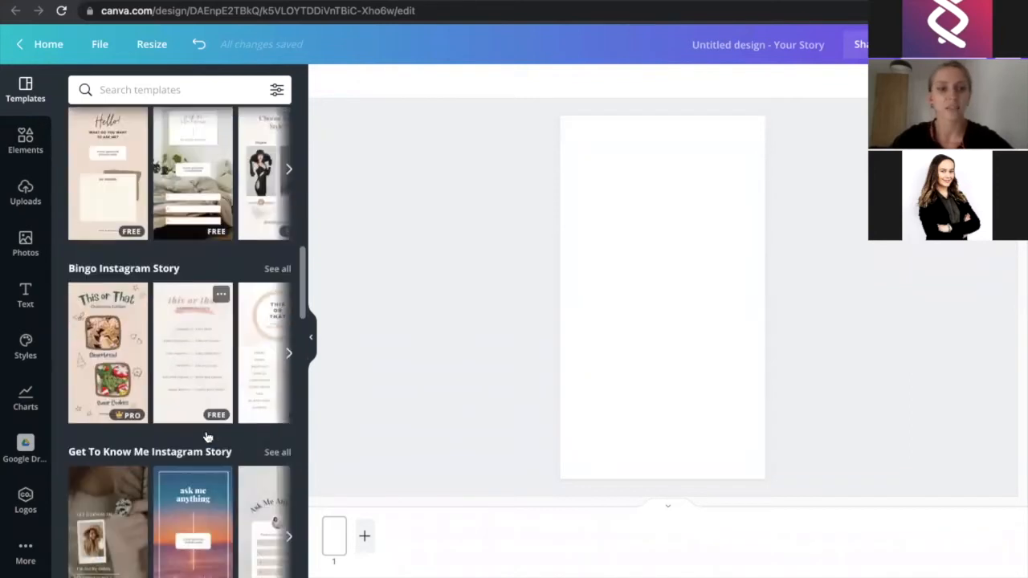
scroll(207, 433, down, 2)
scroll(206, 433, up, 15)
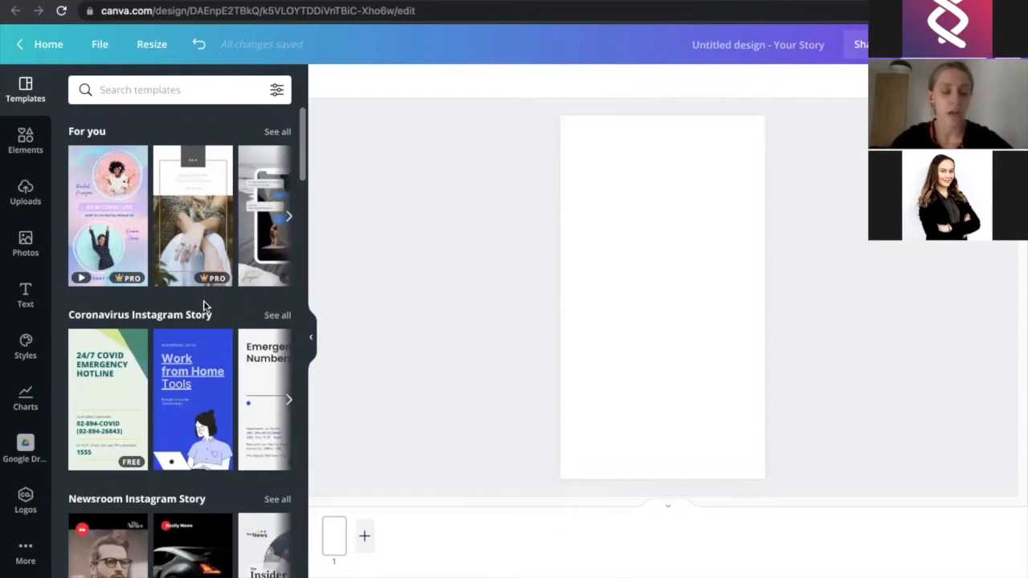
scroll(205, 305, down, 10)
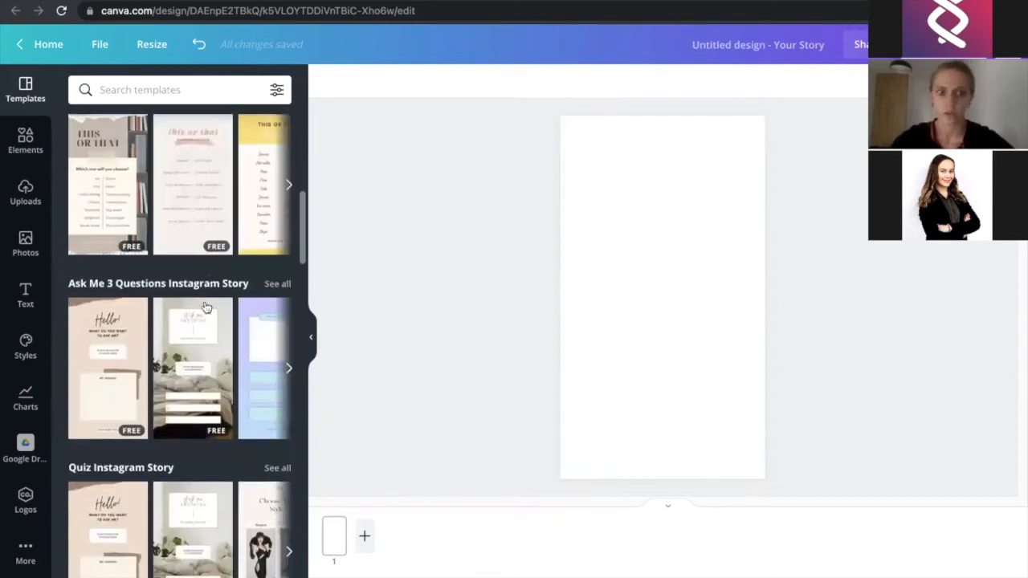
scroll(204, 305, down, 8)
scroll(204, 305, up, 2)
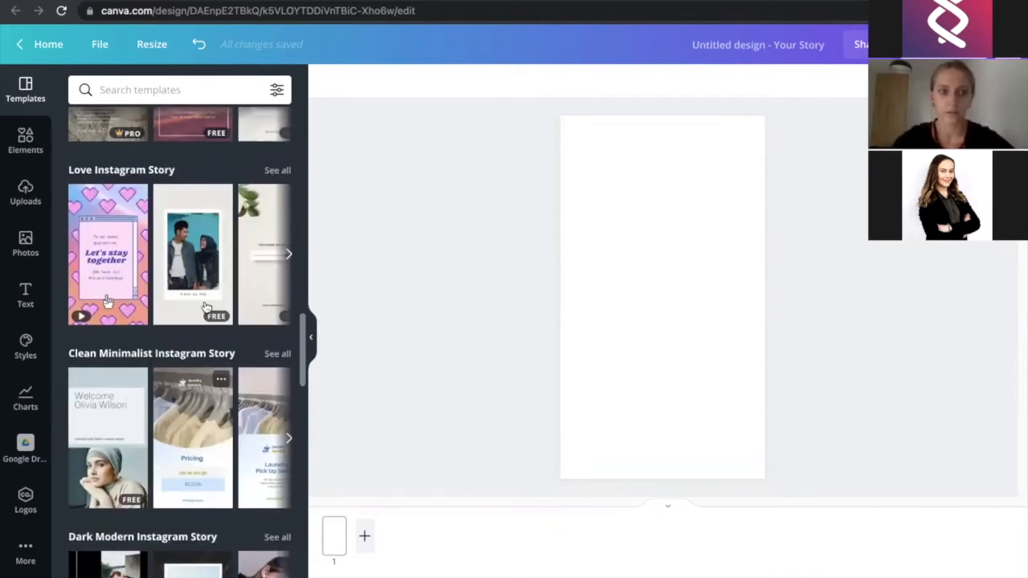
scroll(204, 305, down, 5)
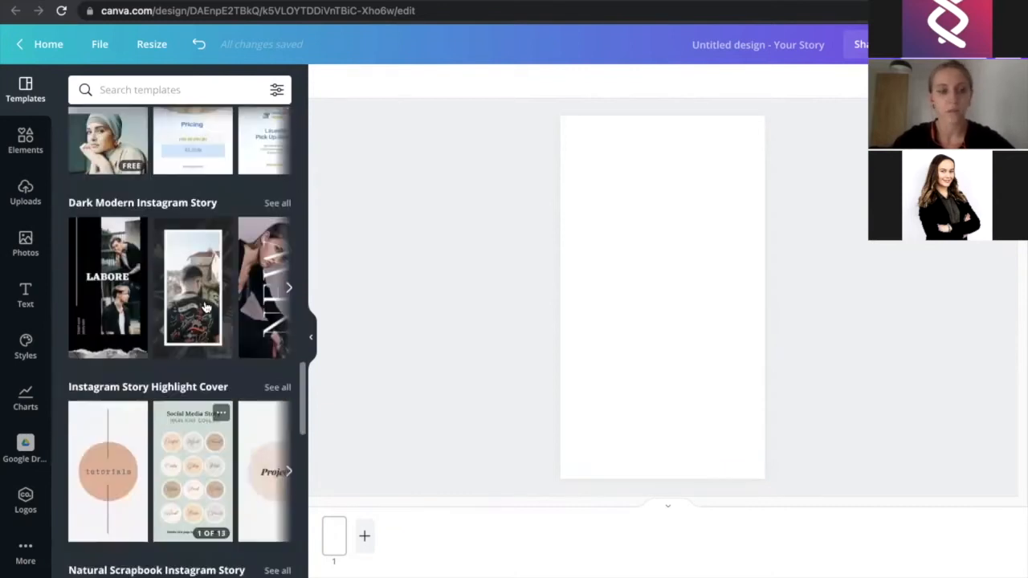
scroll(205, 306, up, 3)
click(108, 300)
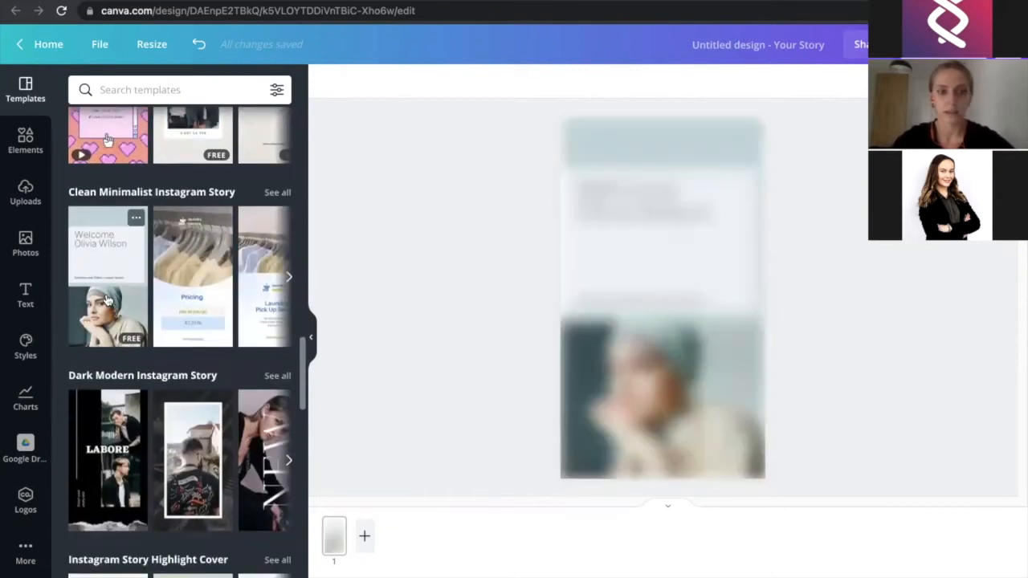
click(507, 275)
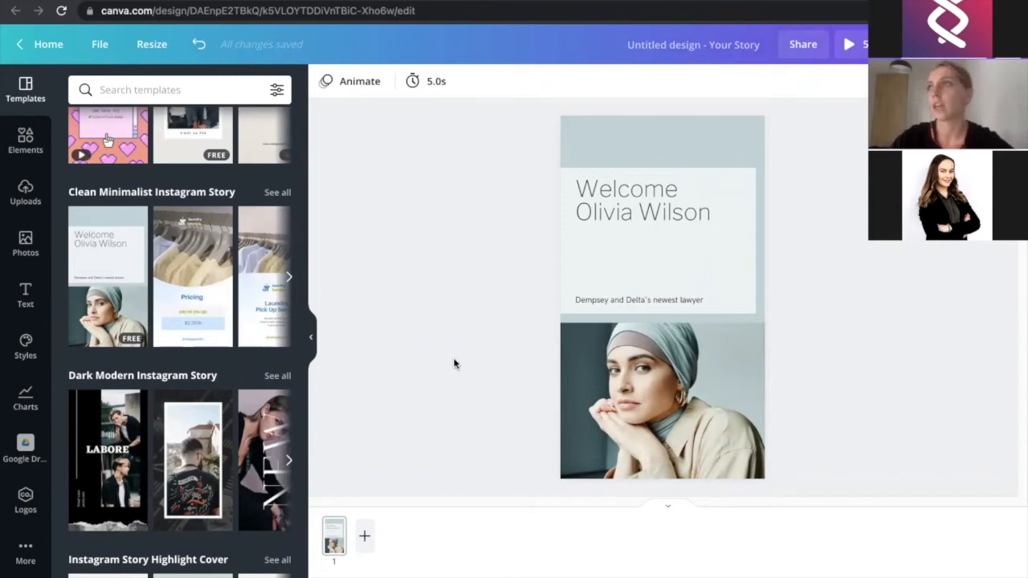
Try the trending Caveat, Squada One, Gagalin and Ovo styles on the story page, shuffling the Ovo colours several times
click(23, 350)
click(125, 273)
click(235, 273)
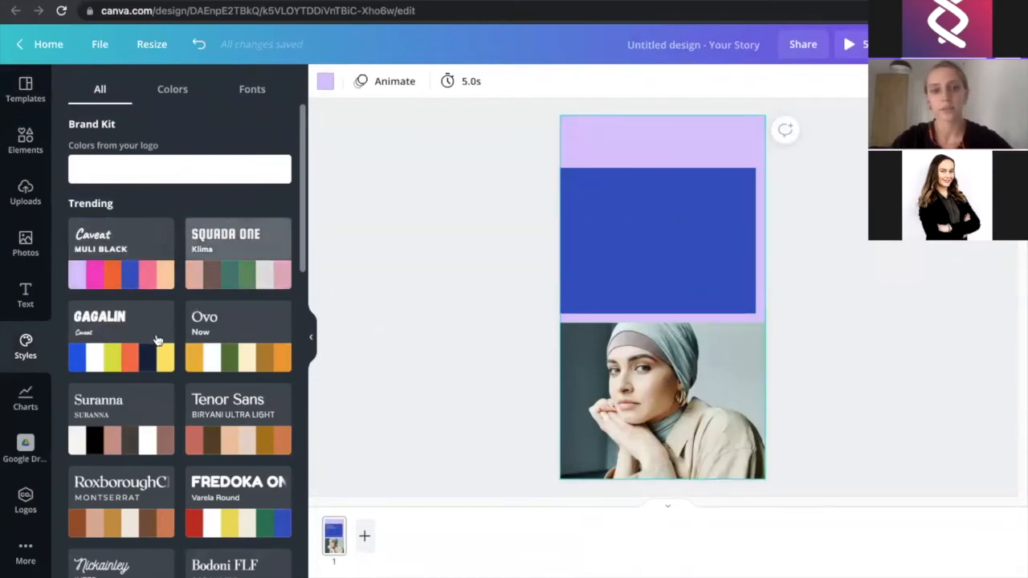
click(129, 361)
click(229, 357)
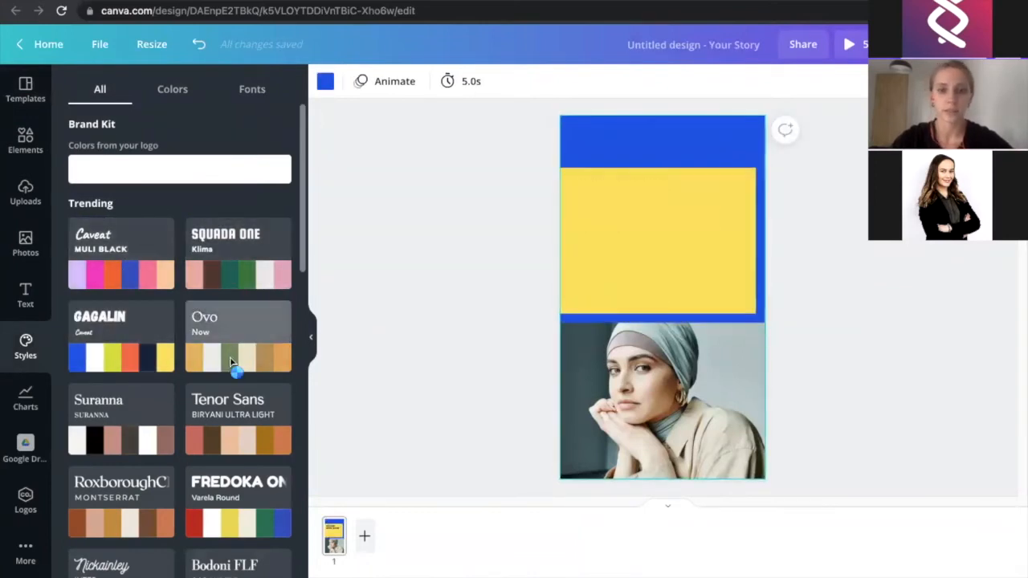
click(231, 361)
click(231, 362)
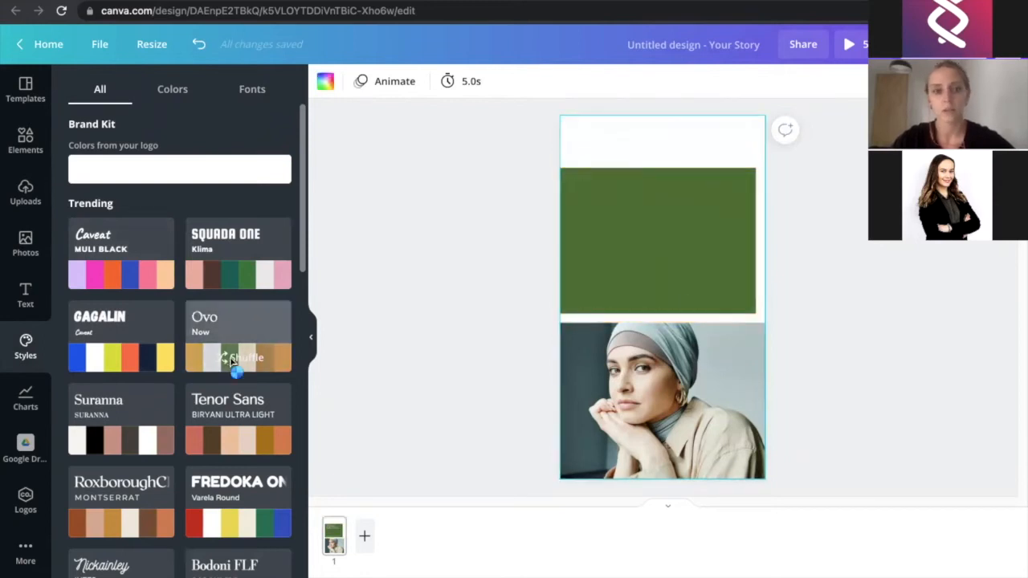
click(232, 362)
Try the Fredoka One, Roxborough and Nickainley styles, and finish with the red, white and blue Fredoka One style applied
scroll(237, 449, down, 4)
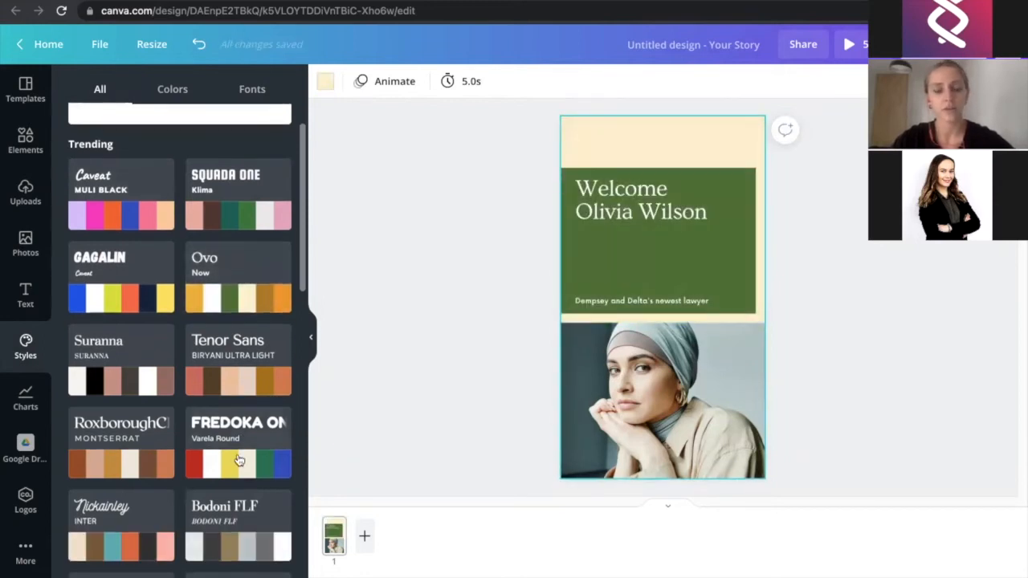
click(225, 389)
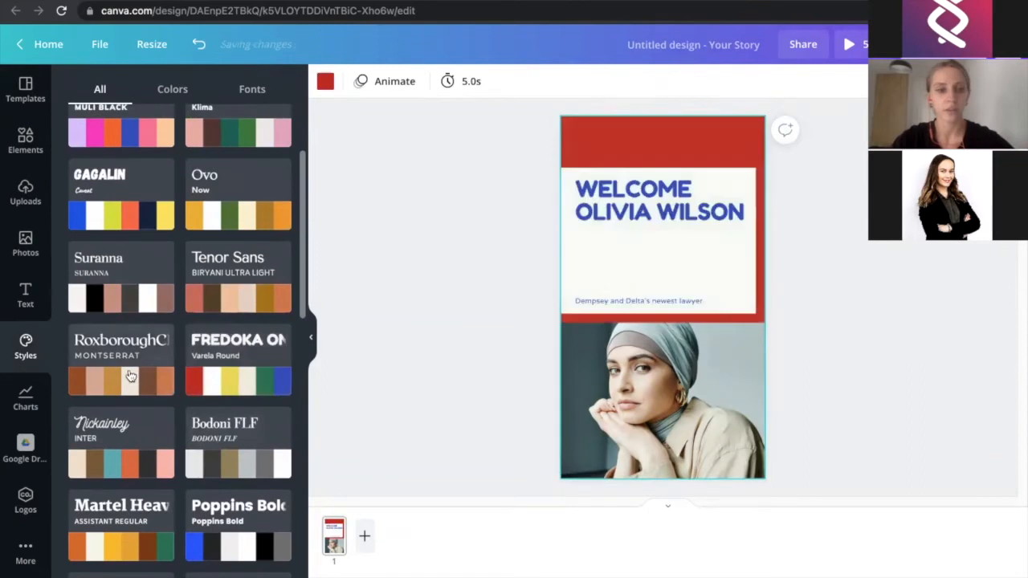
click(128, 385)
click(128, 455)
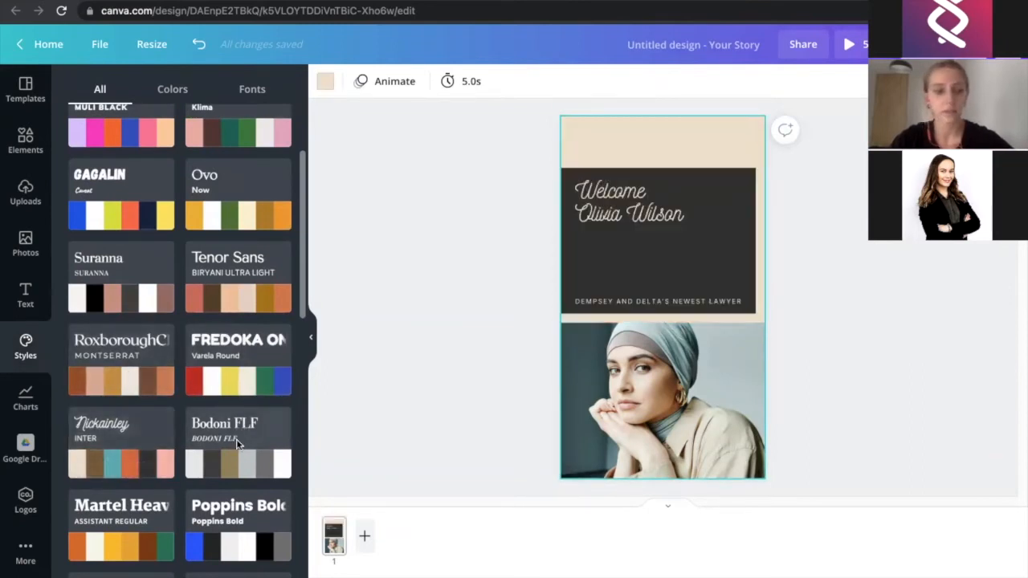
click(226, 375)
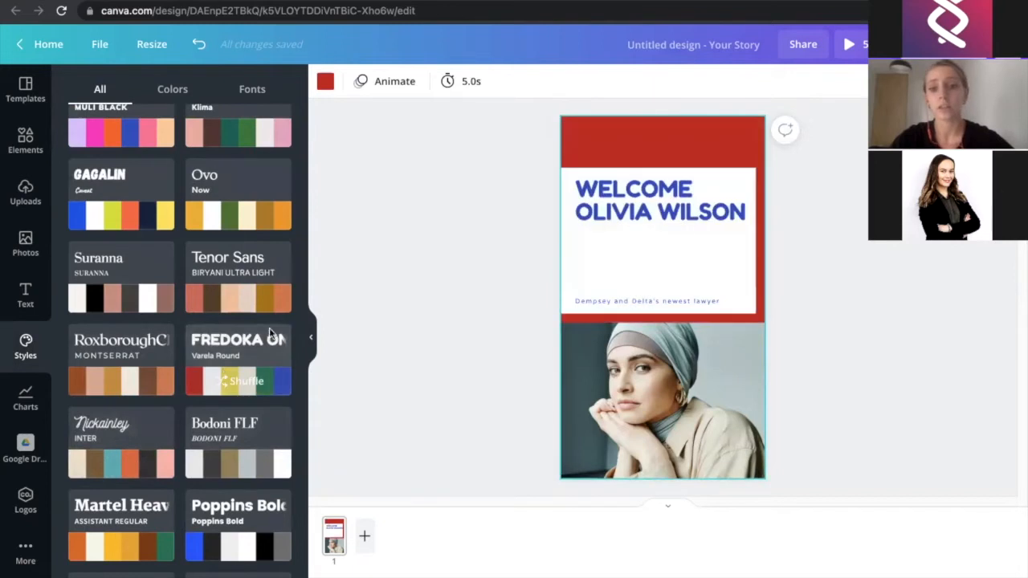
Look back over the Instagram Story template categories, and open the elements library
click(640, 200)
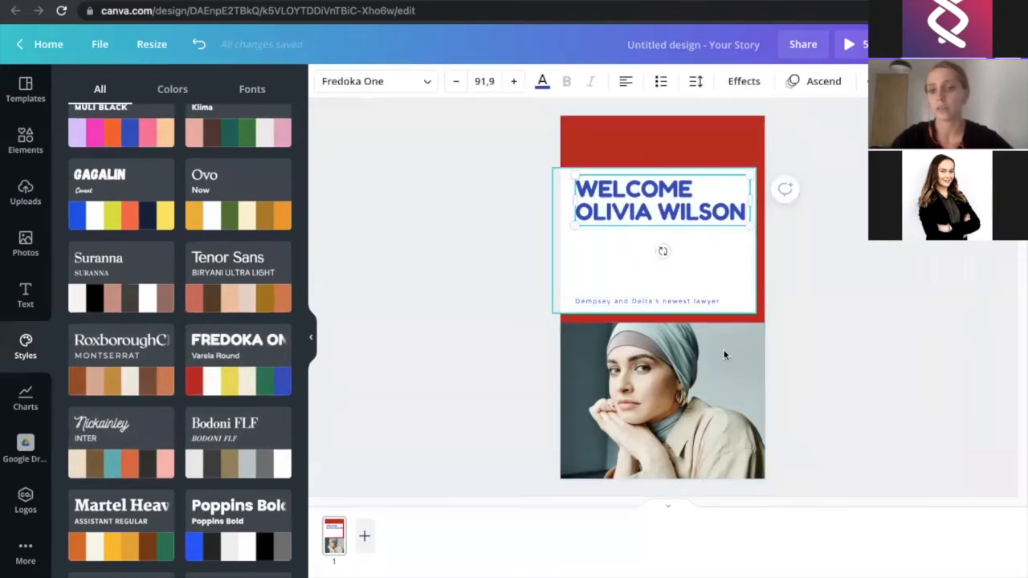
scroll(211, 242, up, 3)
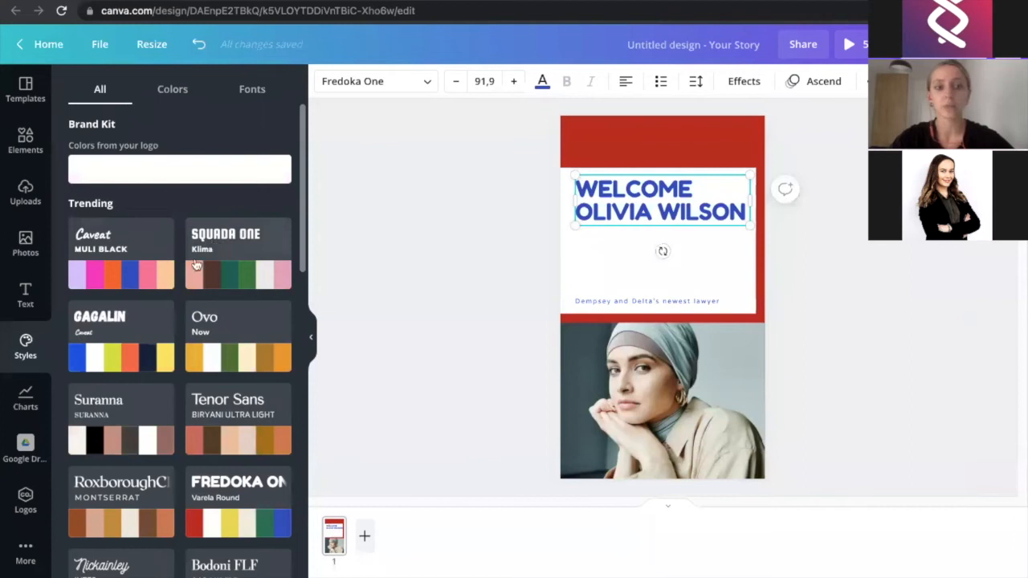
click(25, 90)
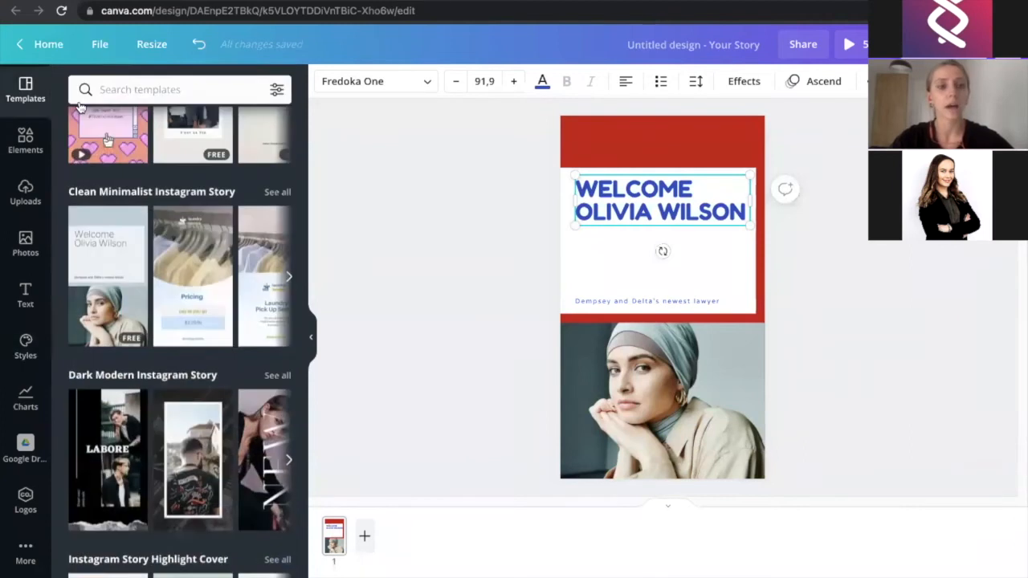
scroll(145, 178, up, 3)
scroll(145, 178, up, 1)
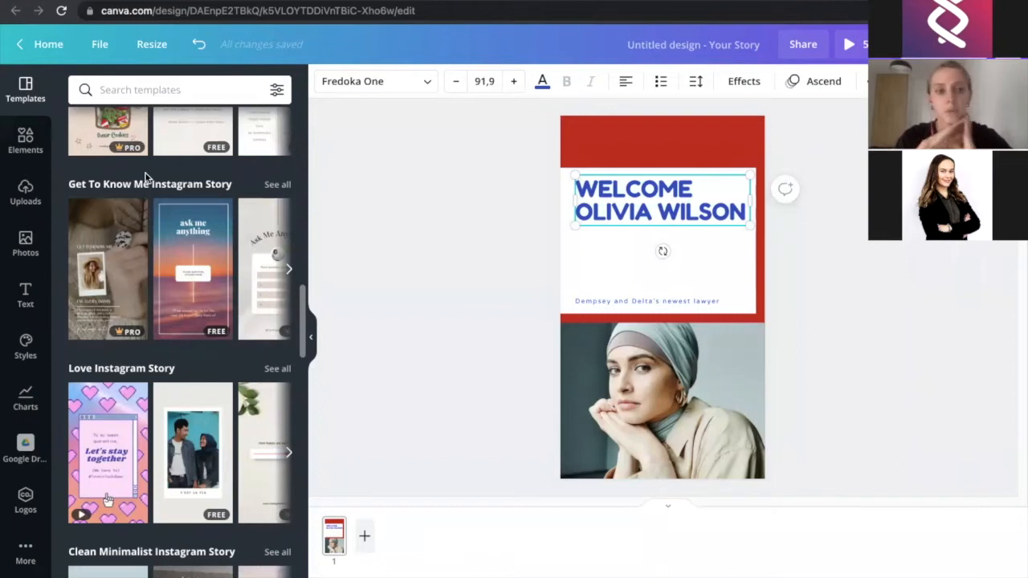
scroll(146, 178, up, 10)
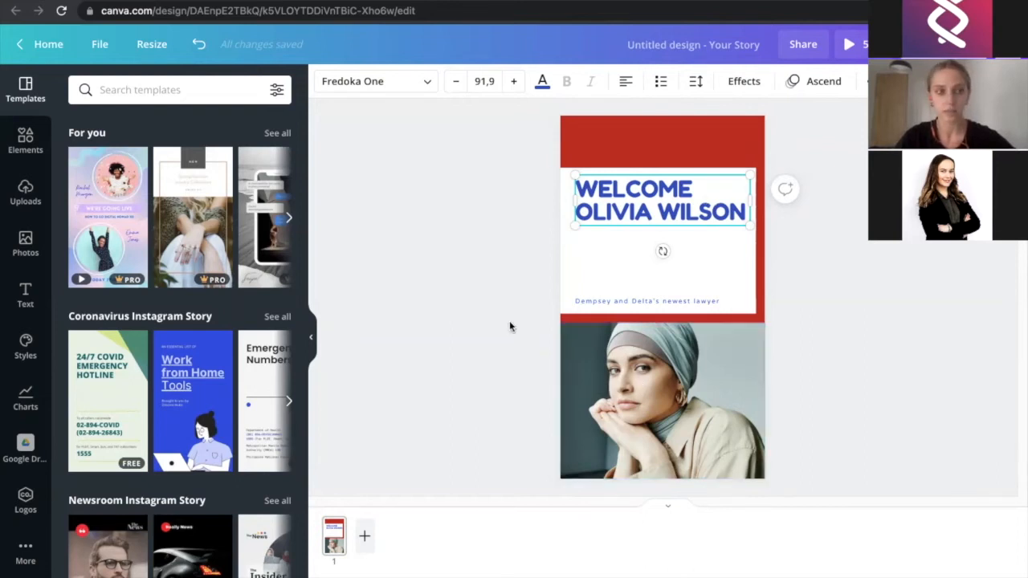
click(19, 137)
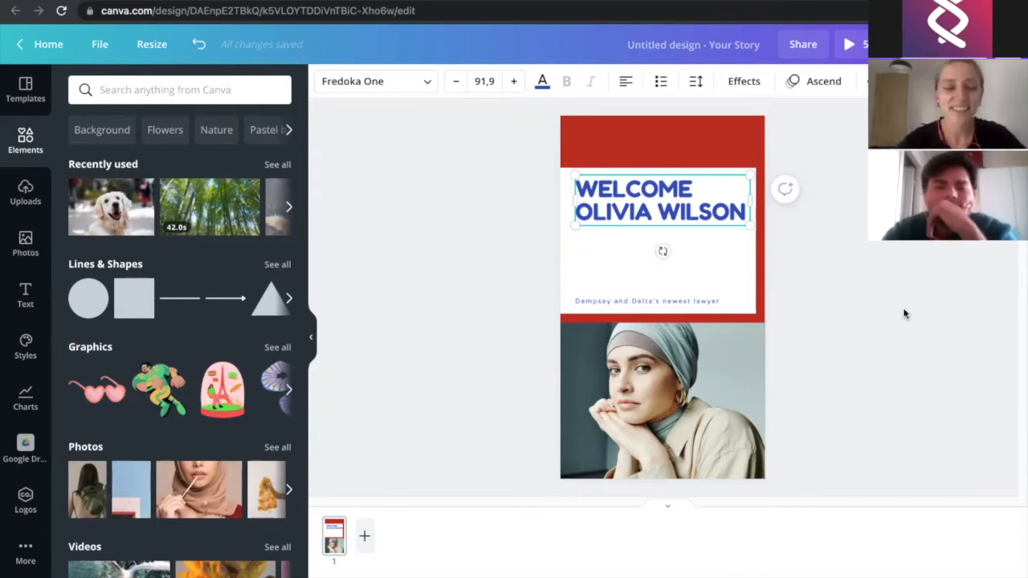
click(487, 323)
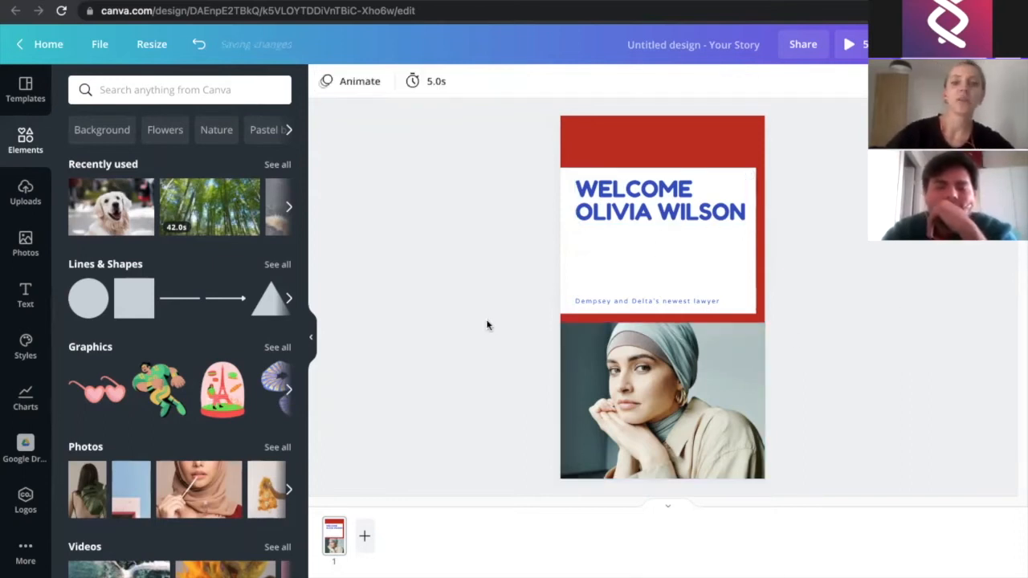
Replace the welcome heading on the story page with the text "LET'S HAVE FUN"
click(689, 203)
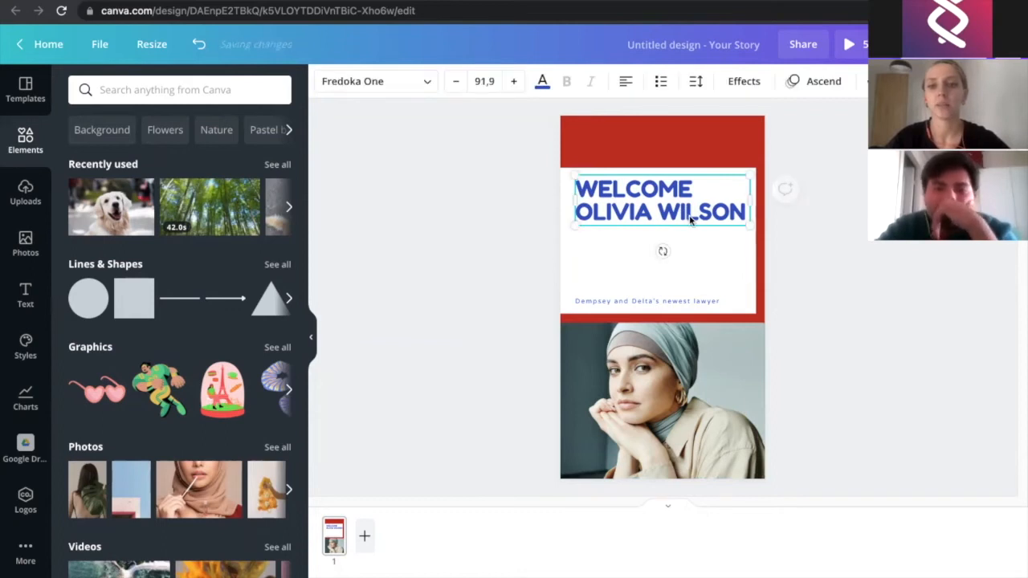
drag(684, 211, 584, 224)
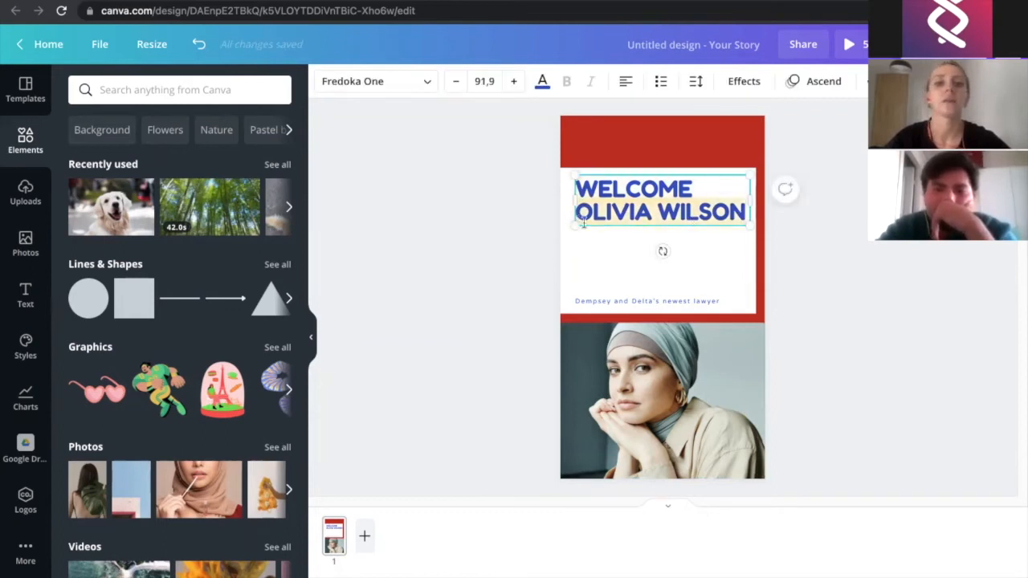
key(BackSpace)
key(BackSpace)
key(BackSpace)
key(BackSpace)
key(BackSpace)
key(BackSpace)
key(BackSpace)
key(BackSpace)
key(BackSpace)
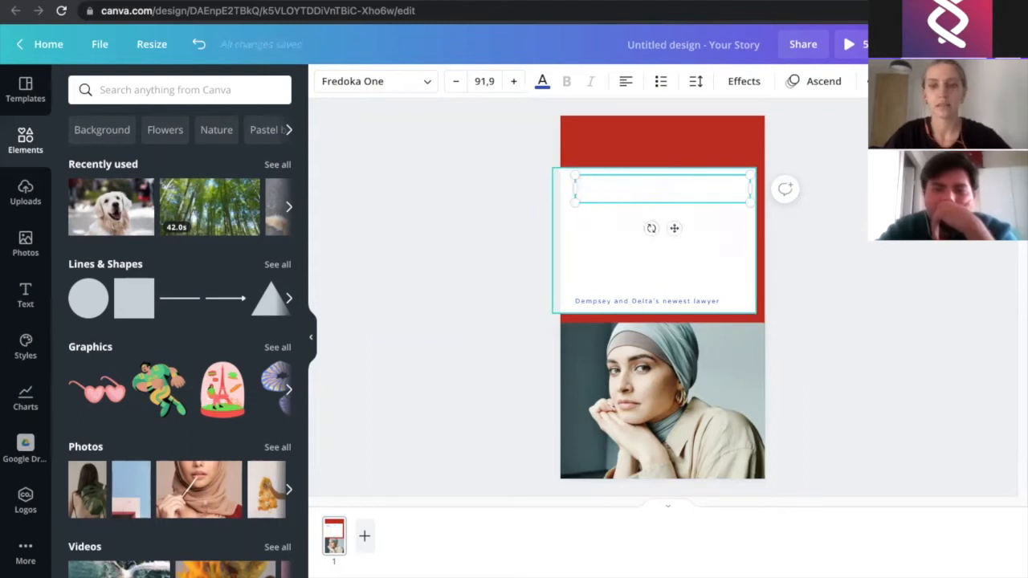
text(LET'S )
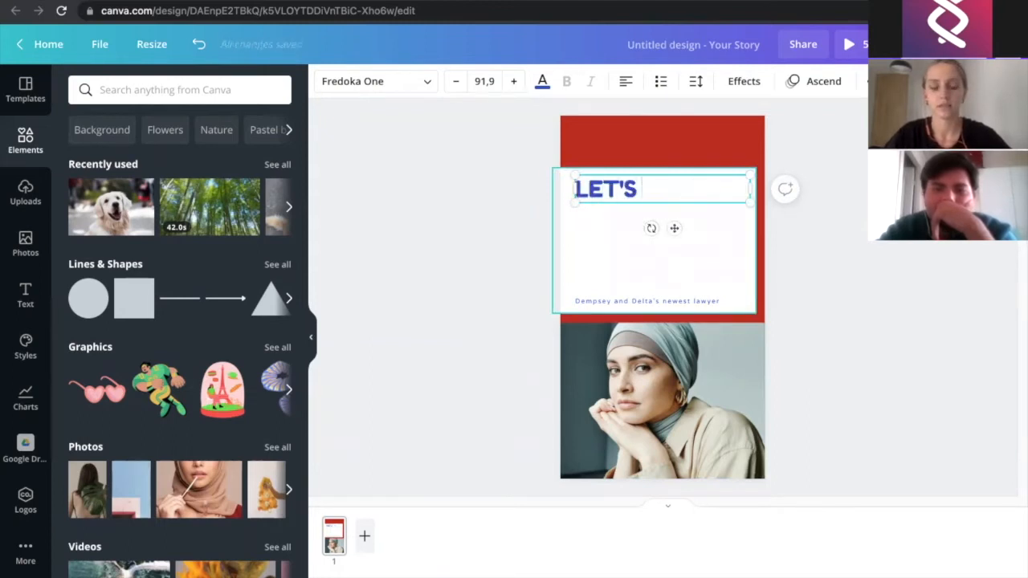
text(H)
key(BackSpace)
text(H)
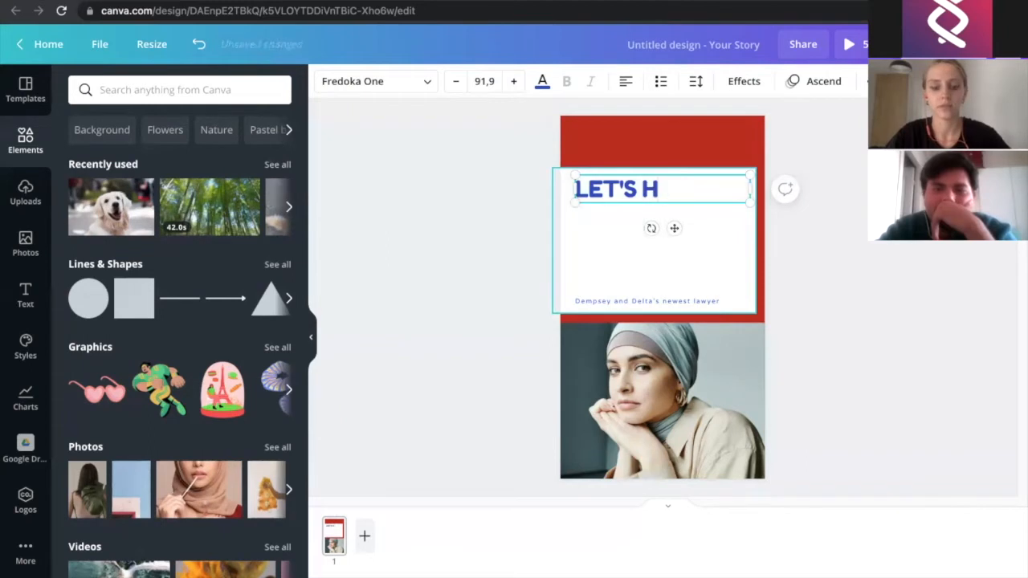
text(AVE )
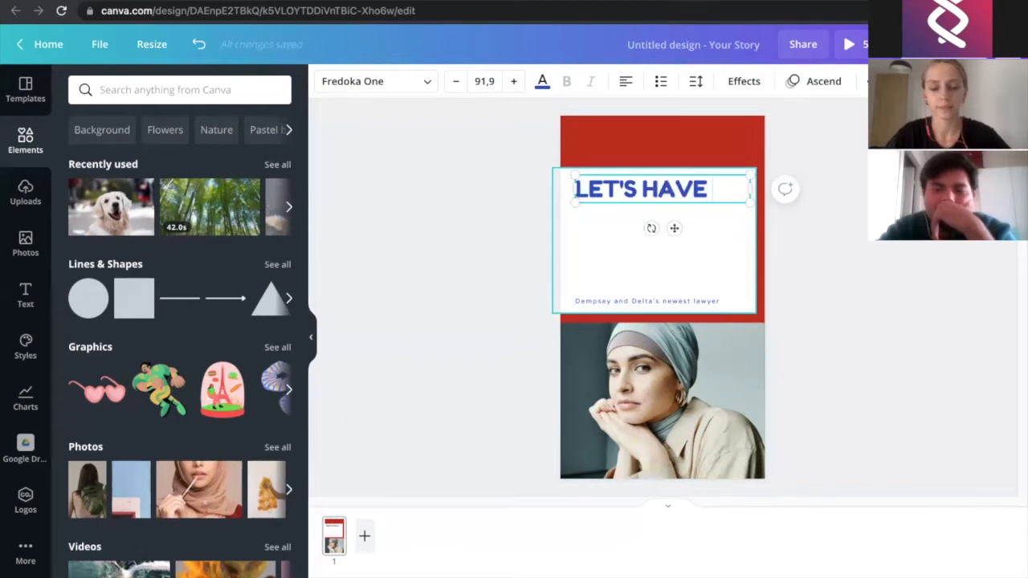
text(FUN)
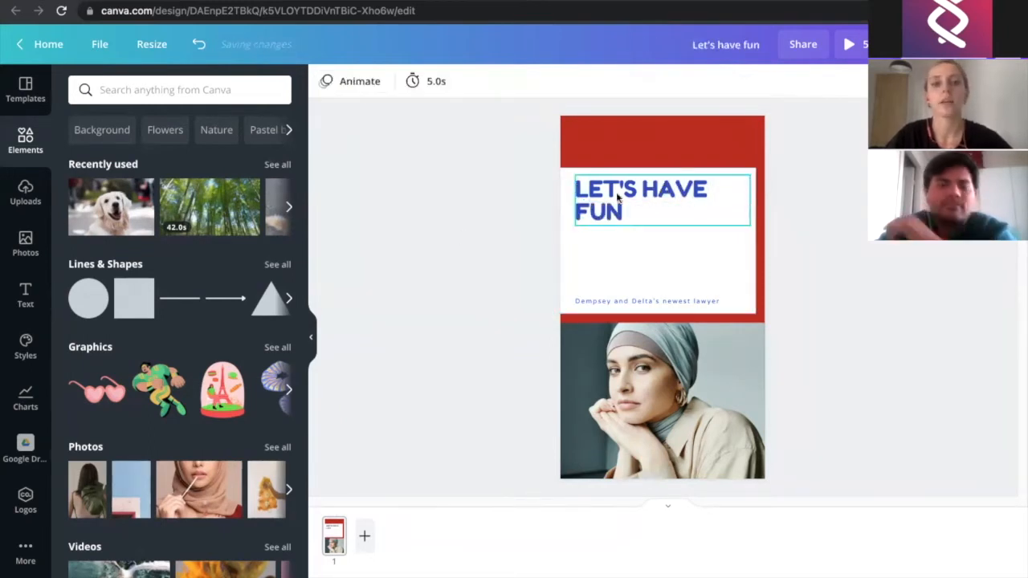
Search the fonts for "pop" and set the heading's font to Poppins Bold
click(399, 86)
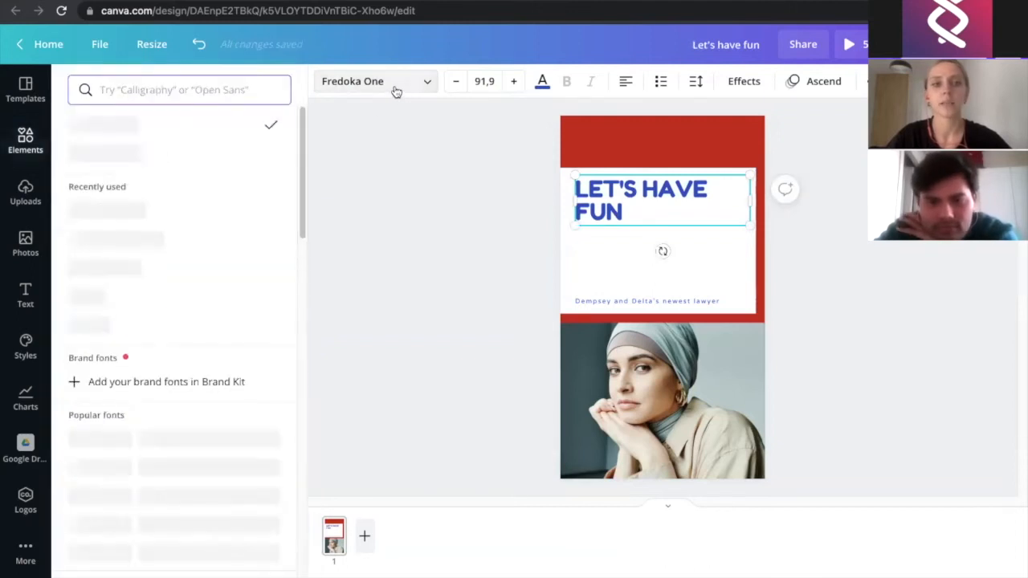
click(206, 91)
text(pop)
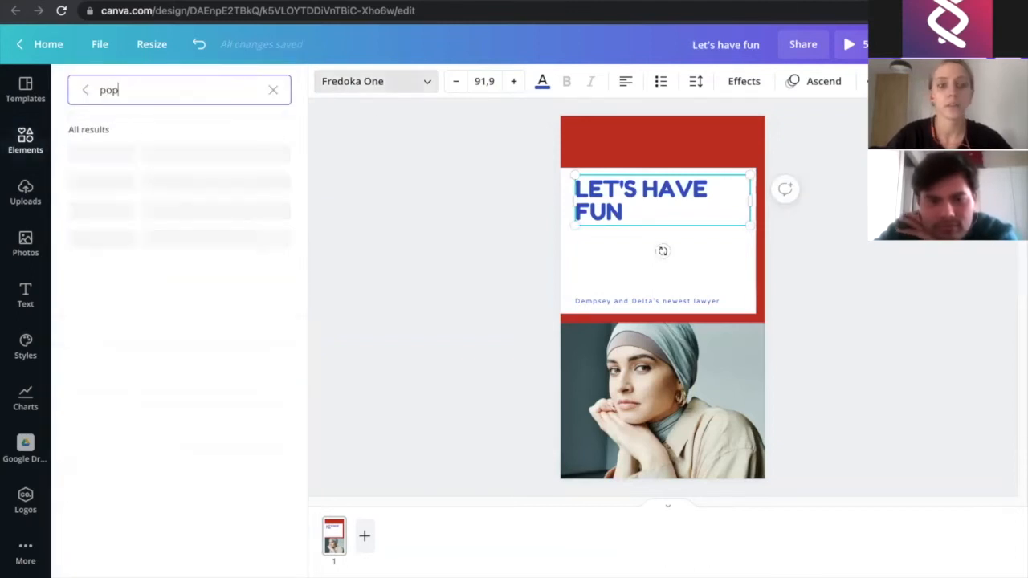
click(168, 154)
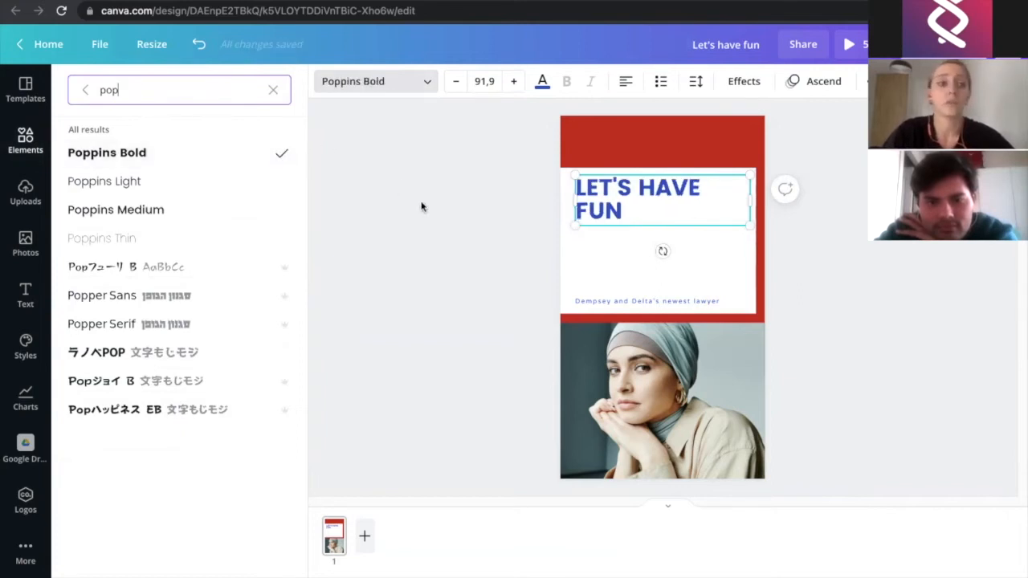
click(273, 90)
click(443, 196)
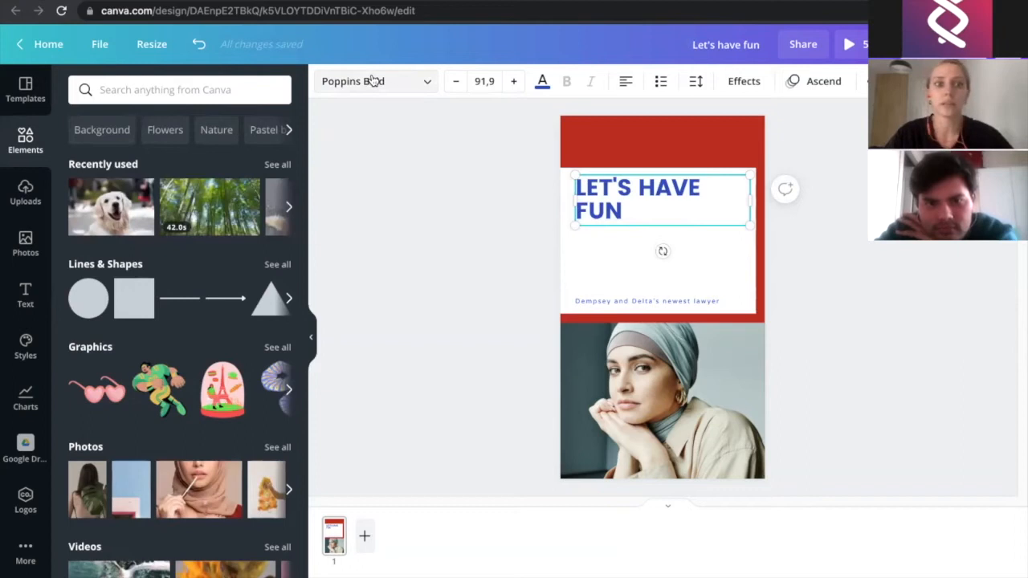
Reduce the heading's font size to 87,9 and view the available text colours without changing the colour
click(457, 82)
click(456, 81)
click(457, 81)
click(457, 81)
click(542, 81)
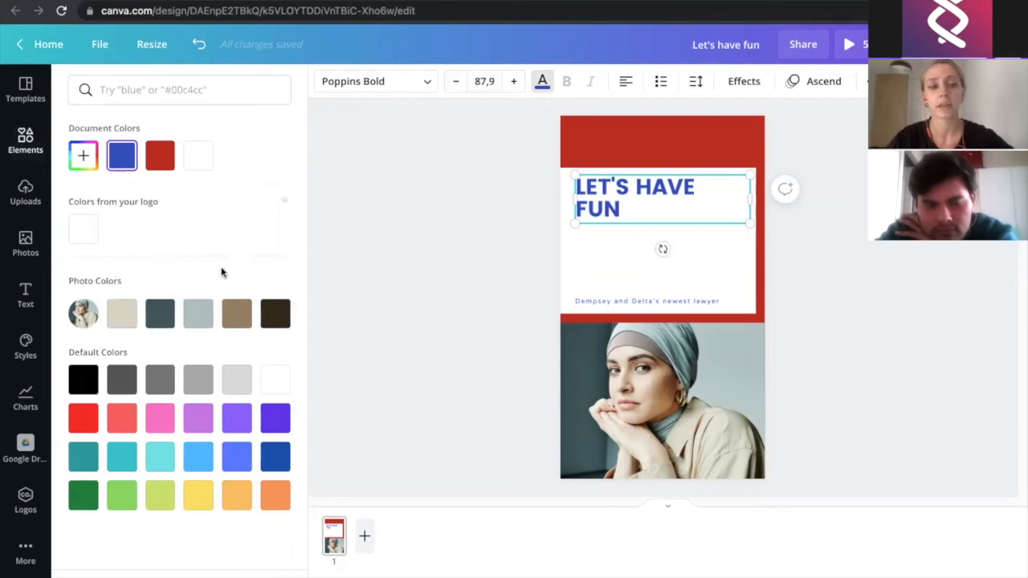
key(Escape)
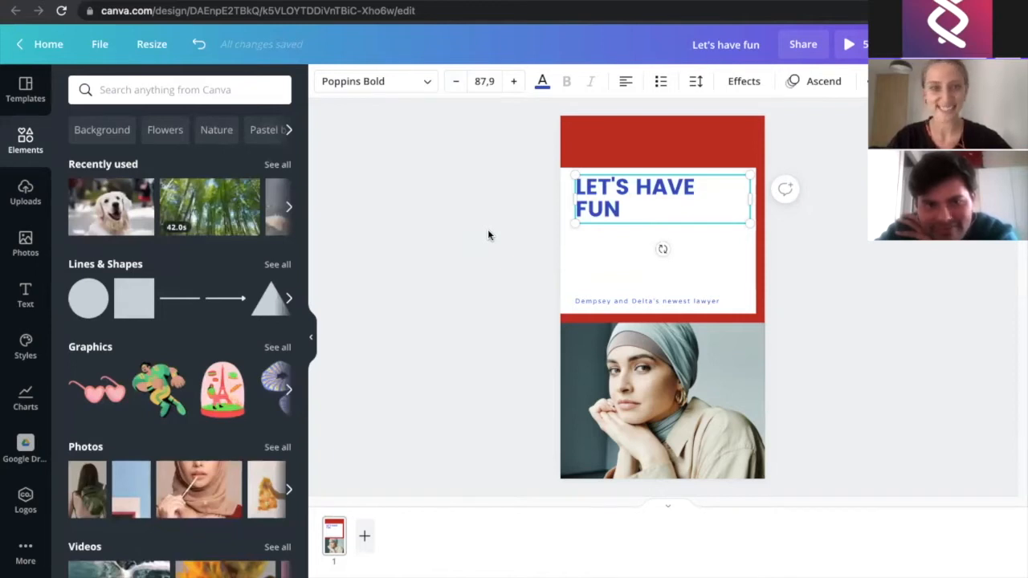
click(492, 278)
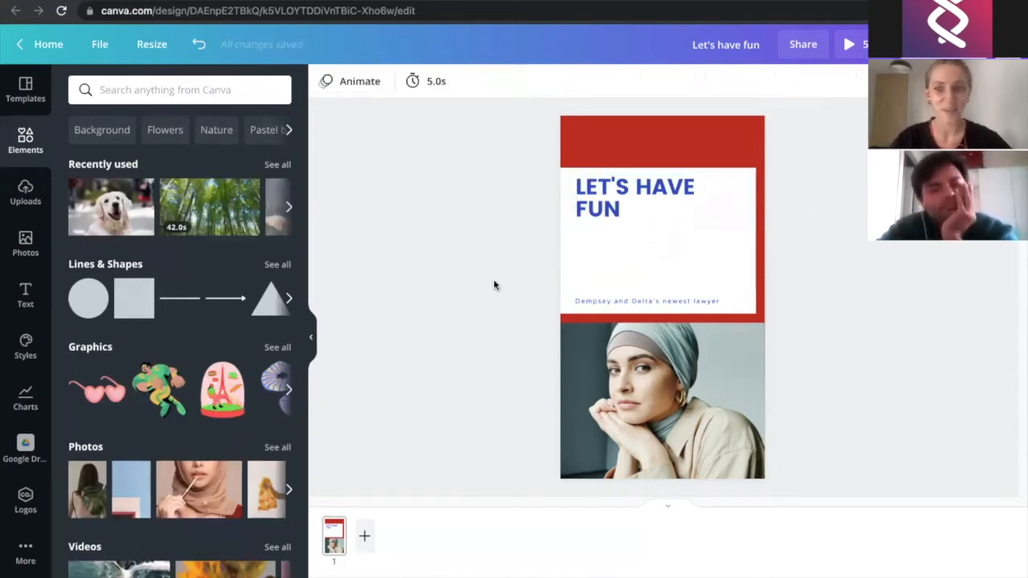
Replace the woman's portrait with the recently used golden retriever photo, enlarged to span the page width at the lower edge
click(636, 371)
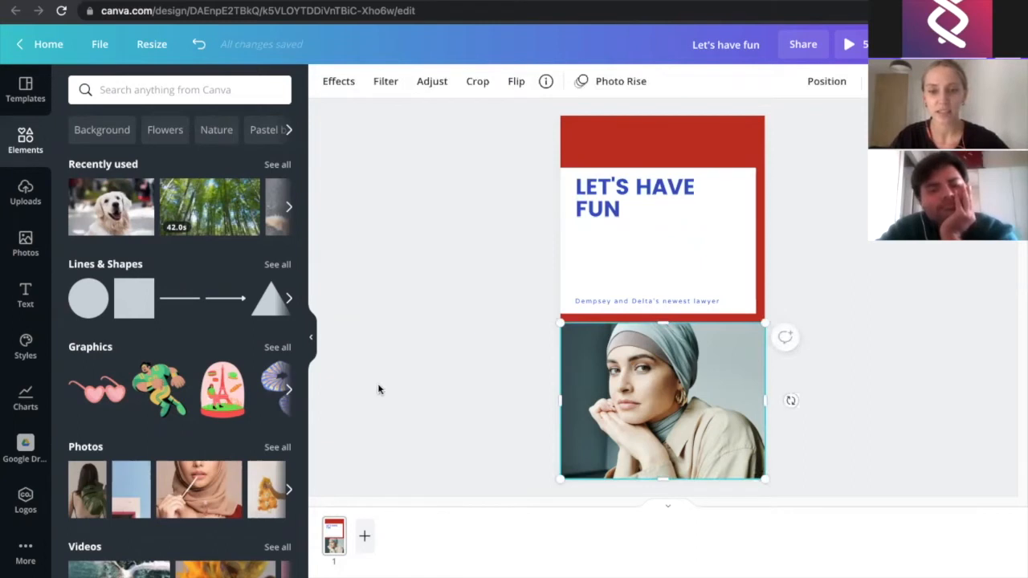
key(Delete)
drag(138, 193, 595, 375)
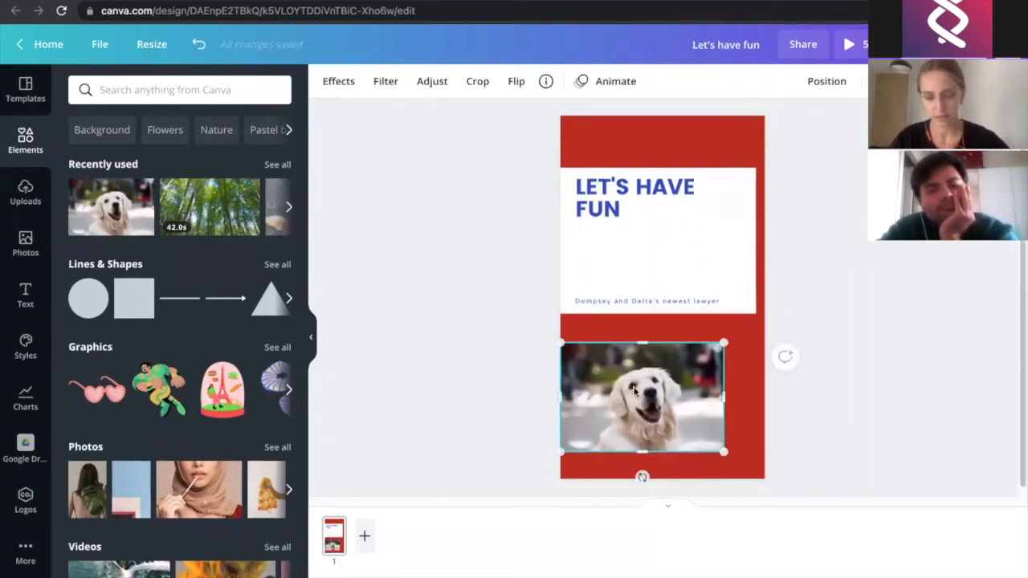
drag(723, 451, 758, 474)
drag(765, 479, 765, 478)
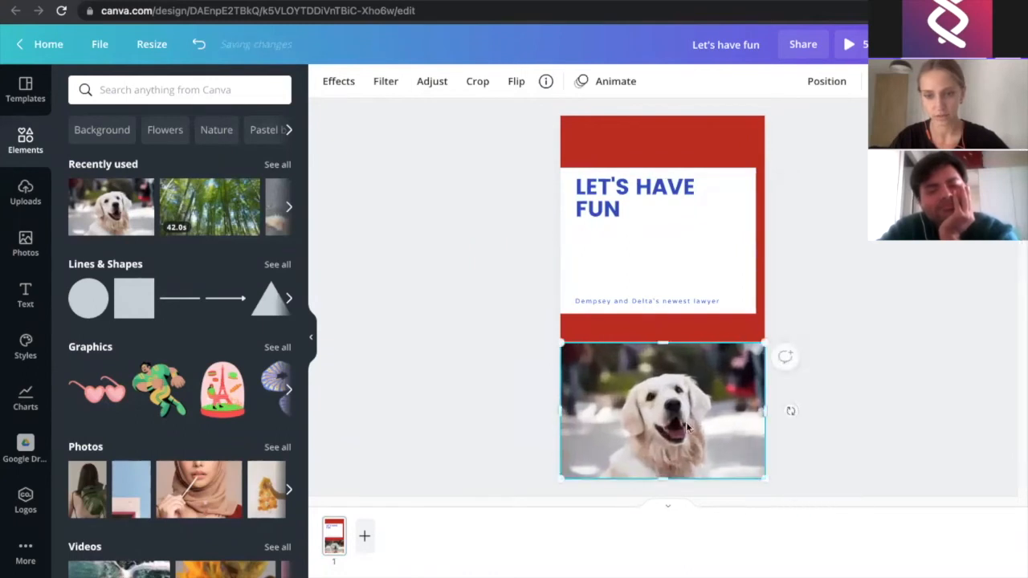
Enlarge the dog photo up to the white text box and shift it so the dog is centred on the page
drag(542, 330, 498, 274)
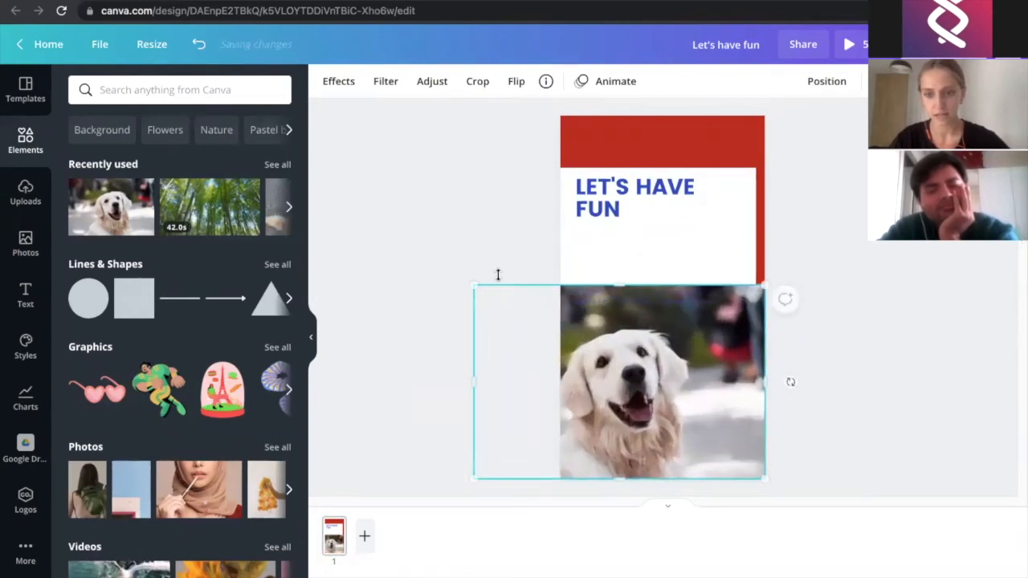
drag(617, 337, 643, 338)
click(426, 232)
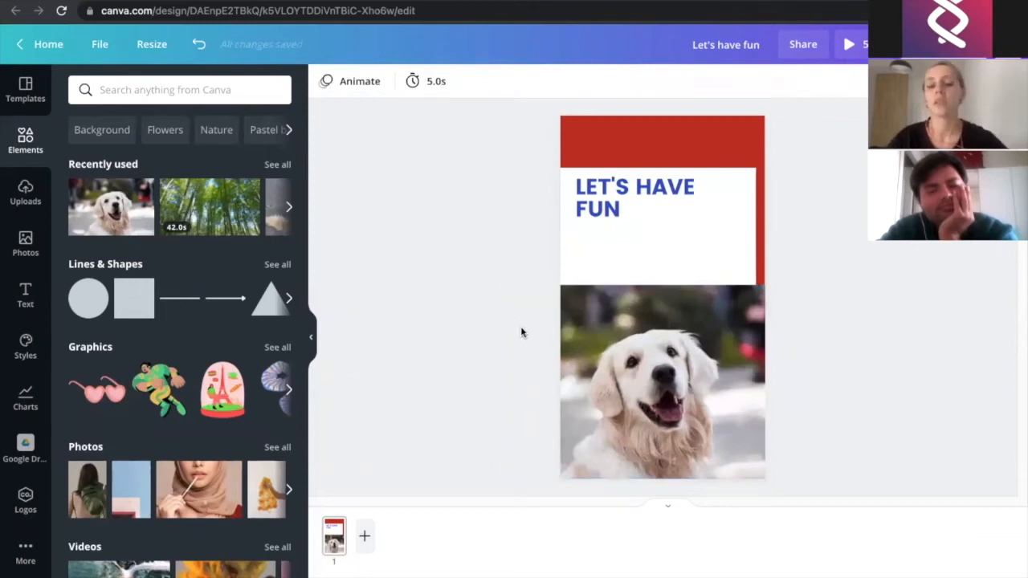
Look through the image effects for the dog photo and remove its background with Background Remover
click(597, 346)
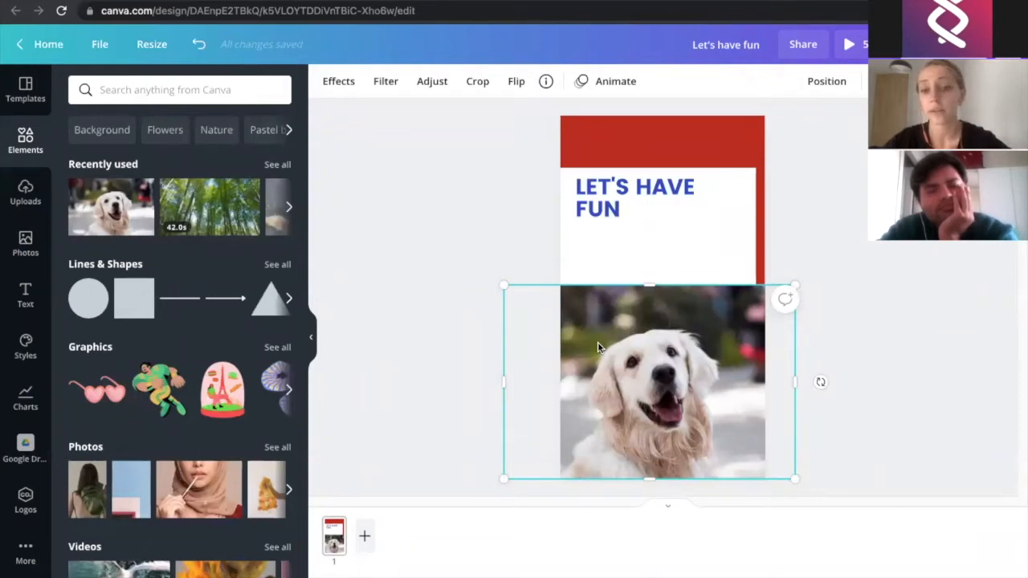
click(338, 81)
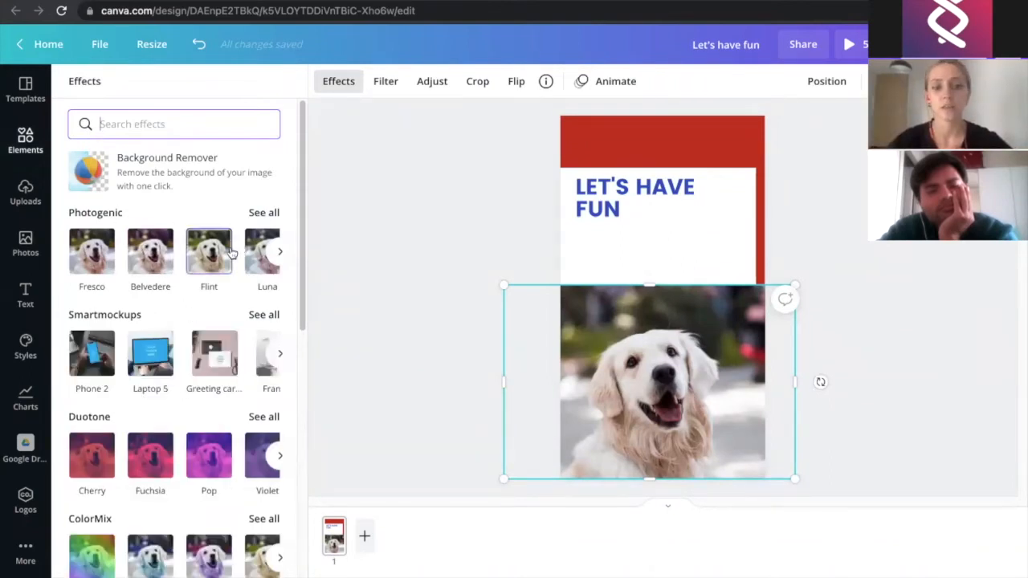
scroll(210, 354, down, 1)
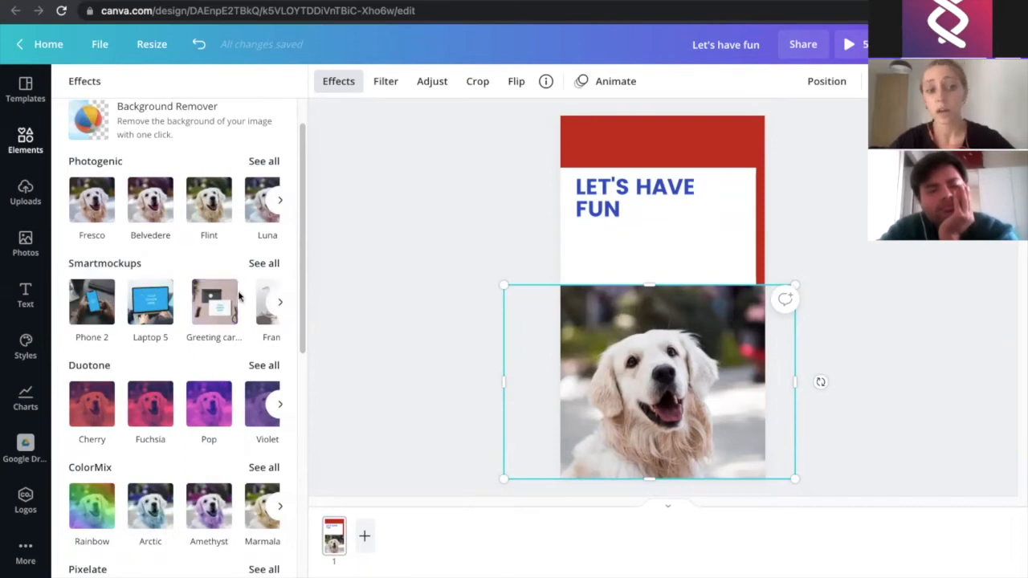
scroll(210, 338, down, 2)
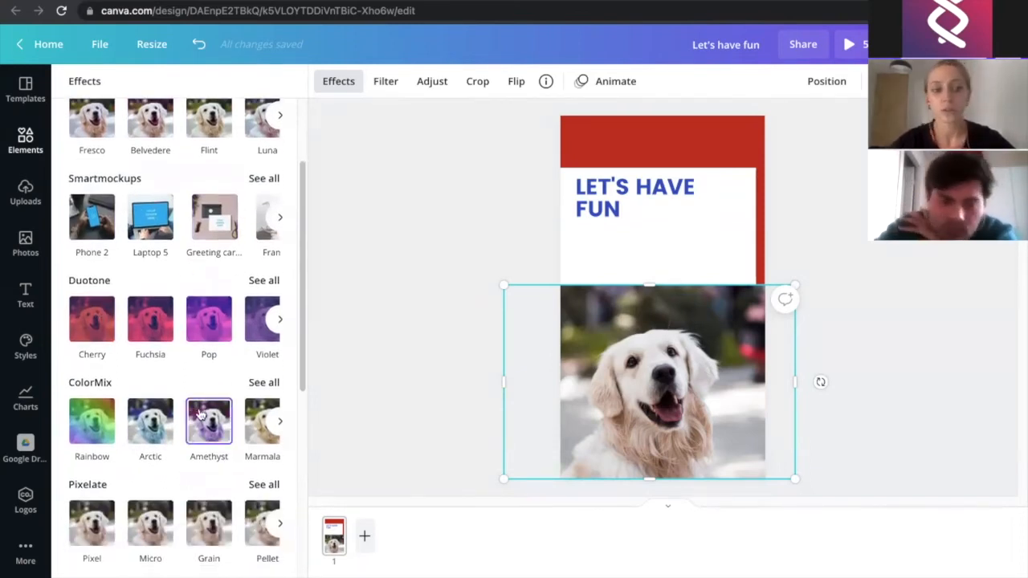
scroll(208, 361, down, 3)
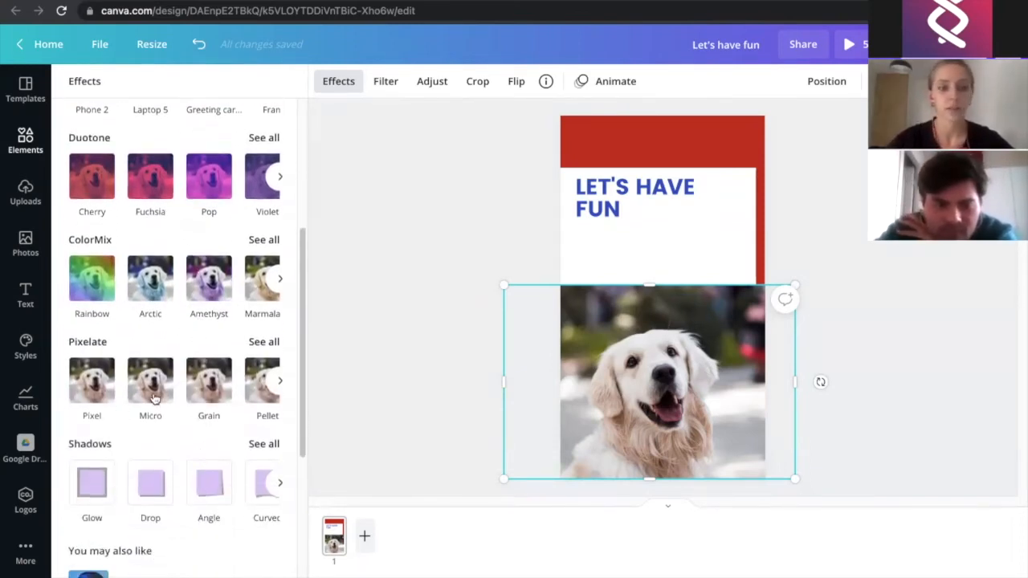
scroll(168, 490, down, 6)
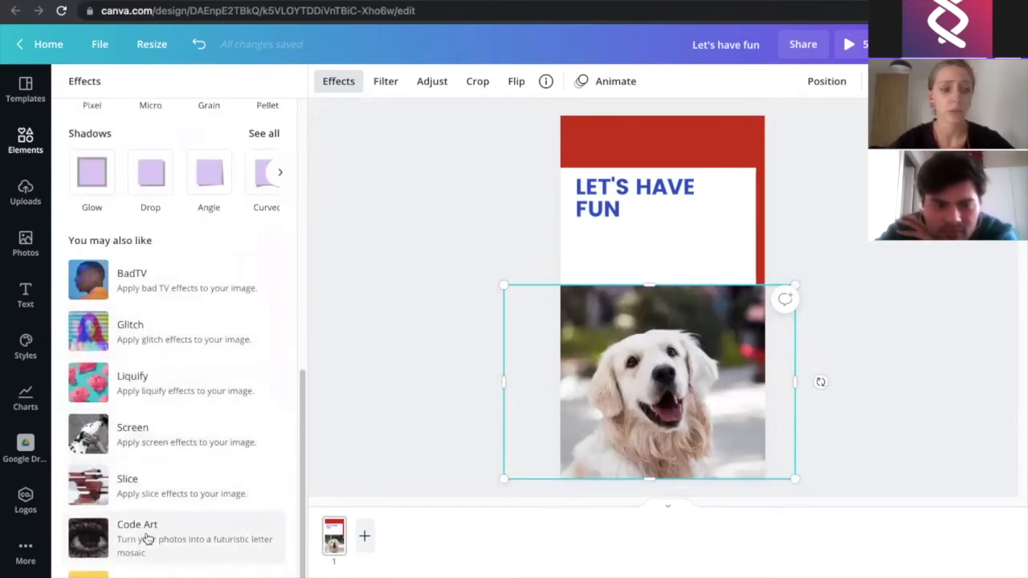
scroll(161, 342, up, 1)
scroll(161, 342, up, 10)
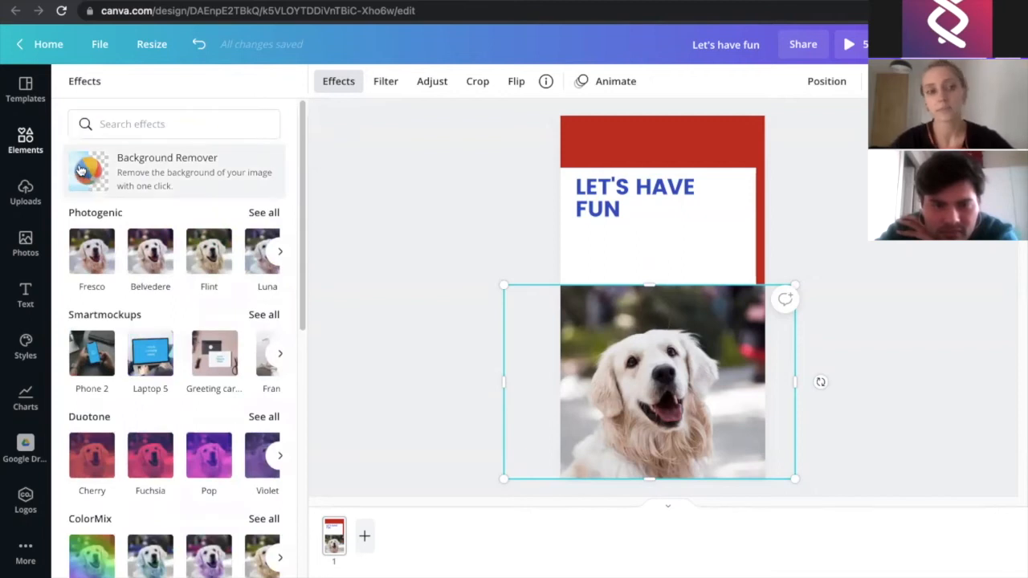
click(82, 172)
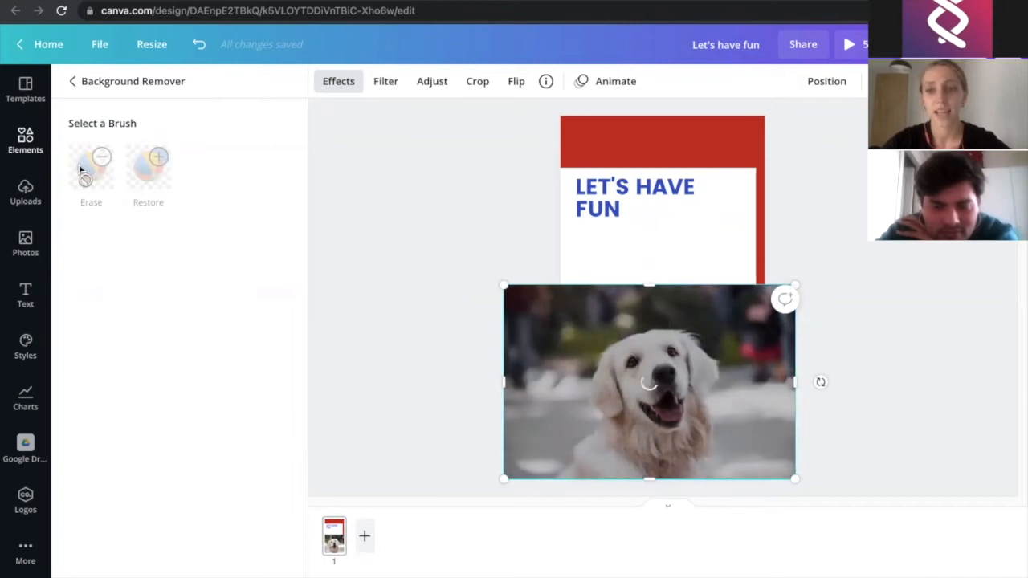
click(80, 170)
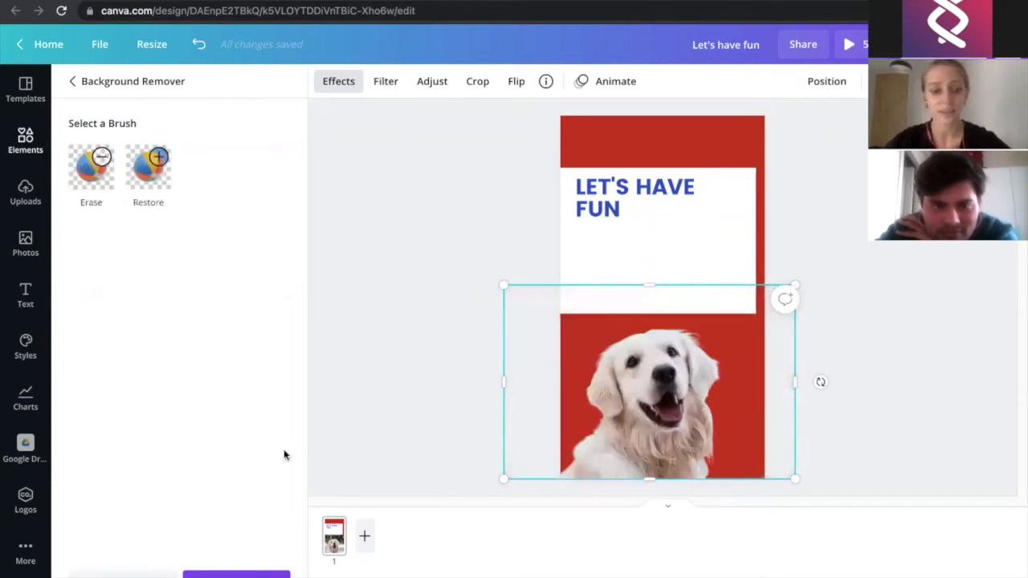
Apply the background removal and shift the dog photo slightly so it sits centred on the page
click(253, 576)
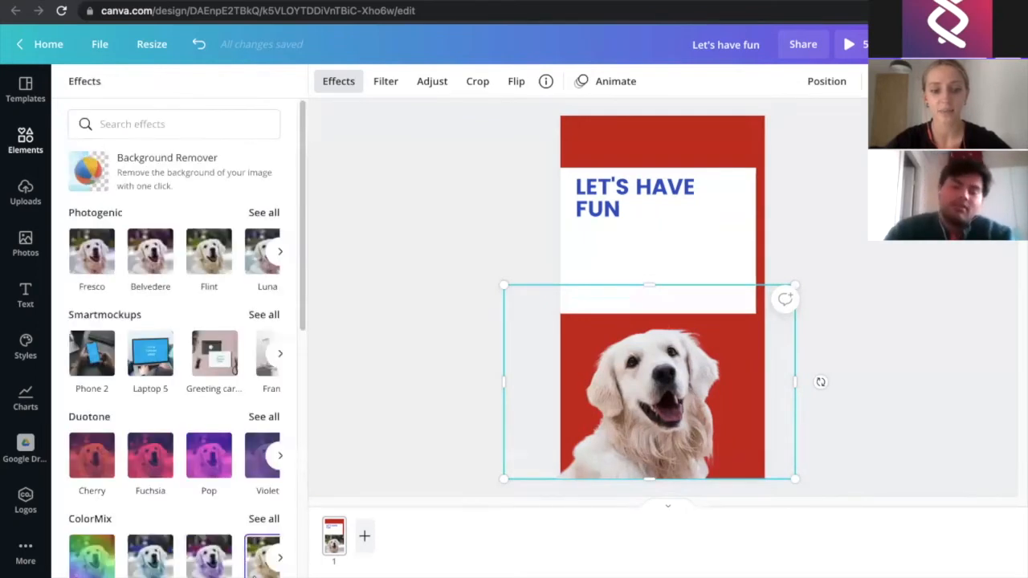
drag(633, 366, 646, 365)
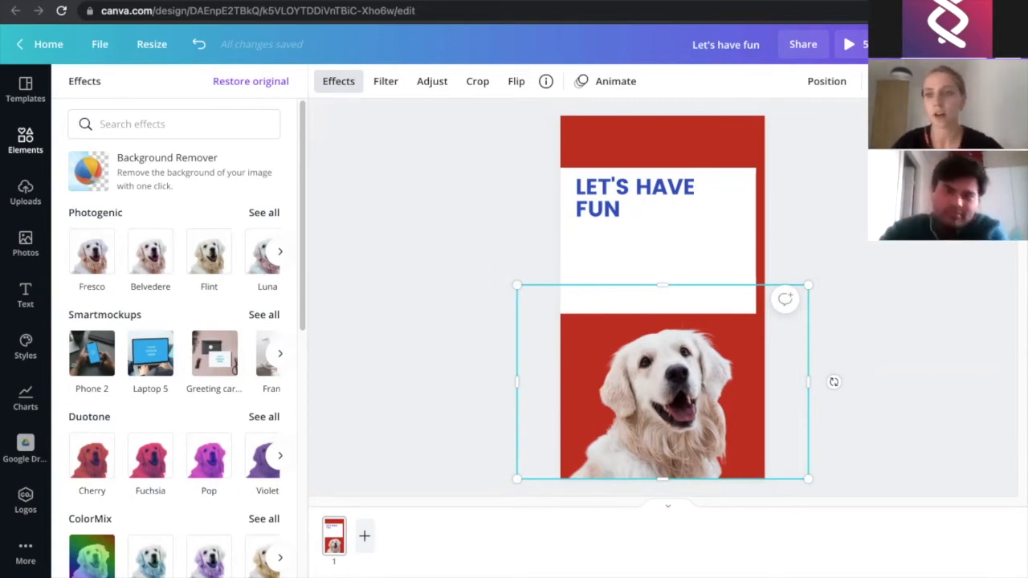
click(844, 175)
drag(656, 414, 705, 411)
click(762, 395)
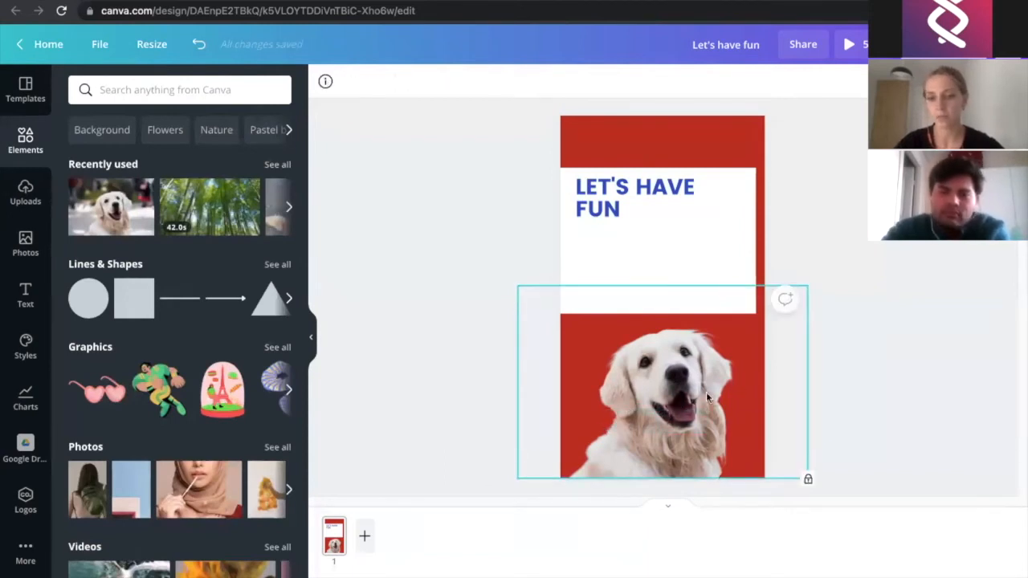
click(679, 225)
click(680, 225)
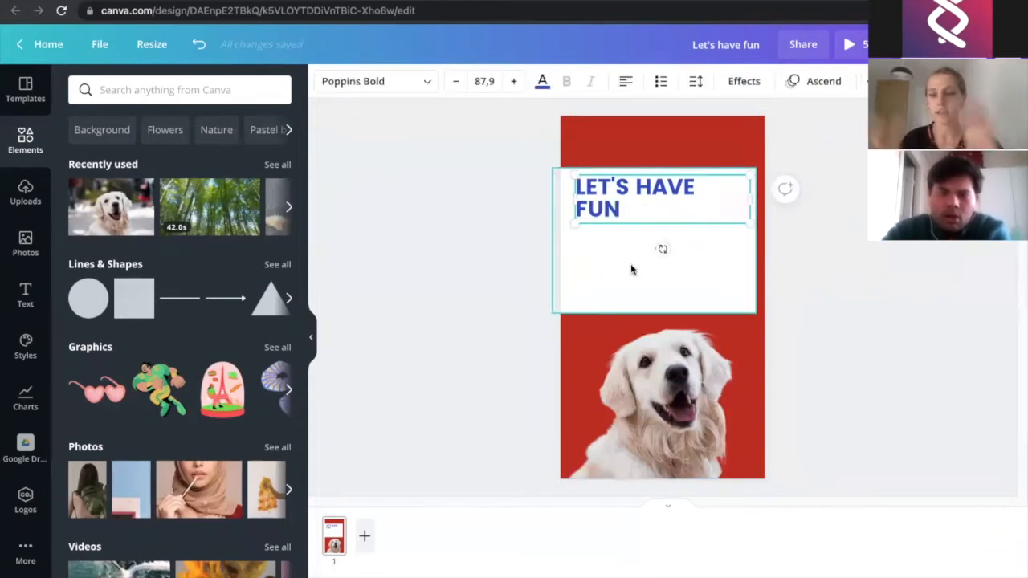
click(647, 381)
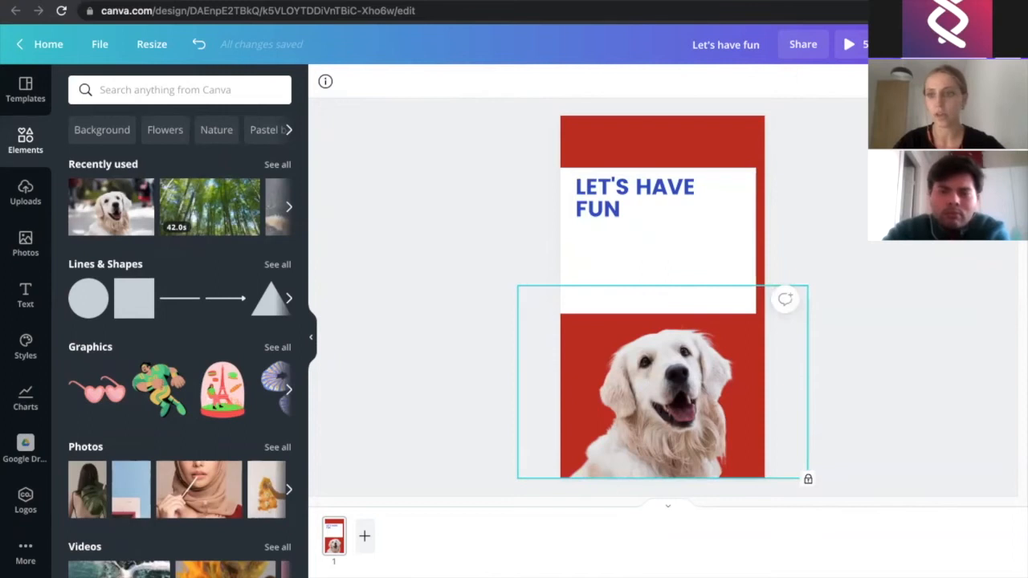
click(658, 262)
click(666, 354)
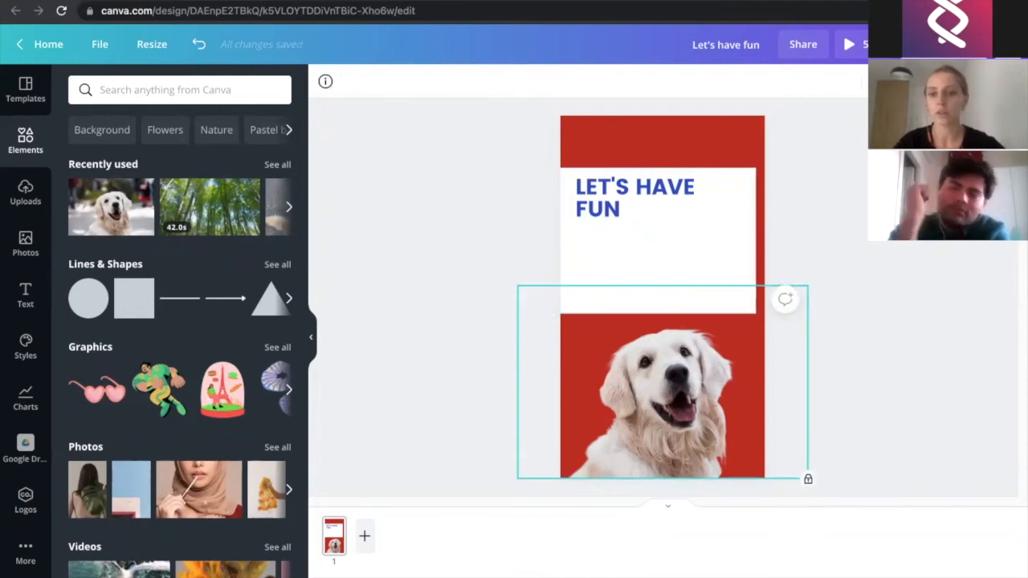
Look through the shadow effects for the dog photo and add the Glow shadow
click(808, 479)
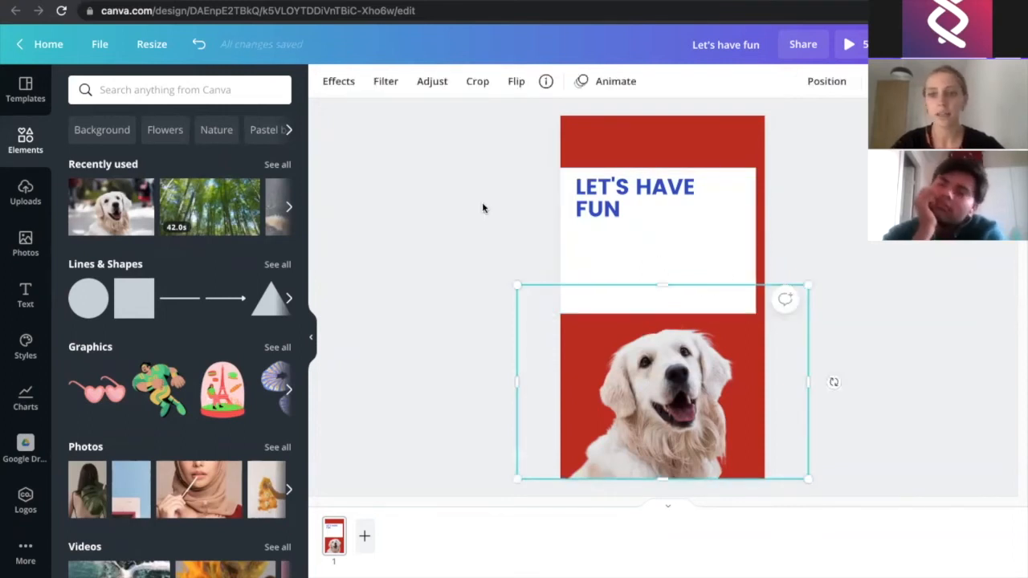
click(338, 87)
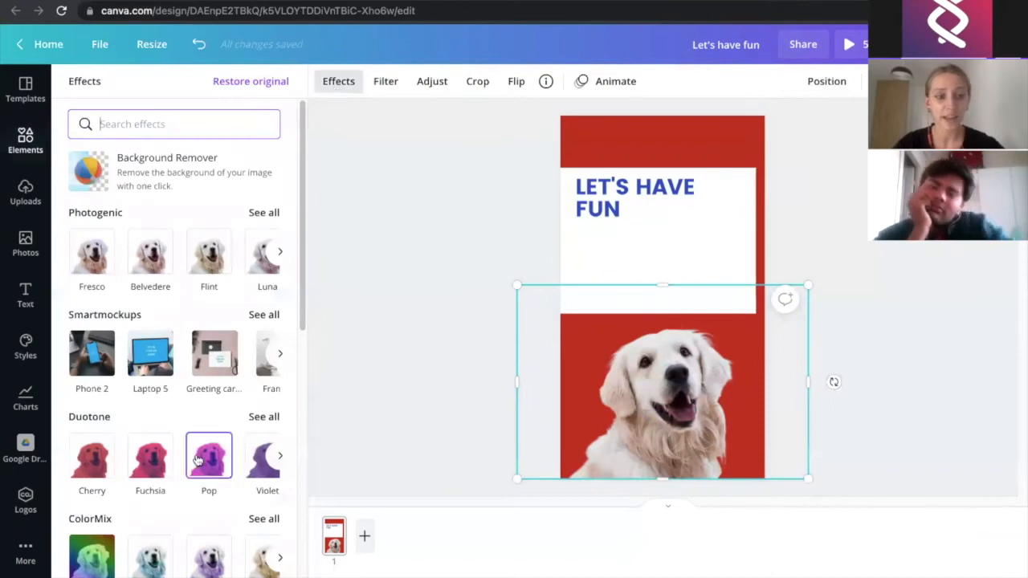
scroll(200, 458, down, 5)
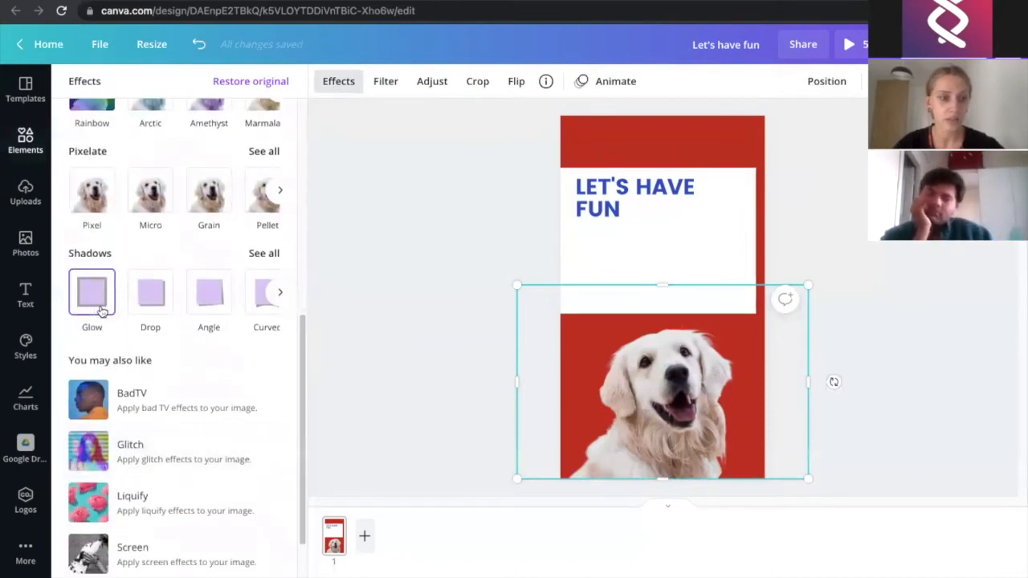
click(280, 294)
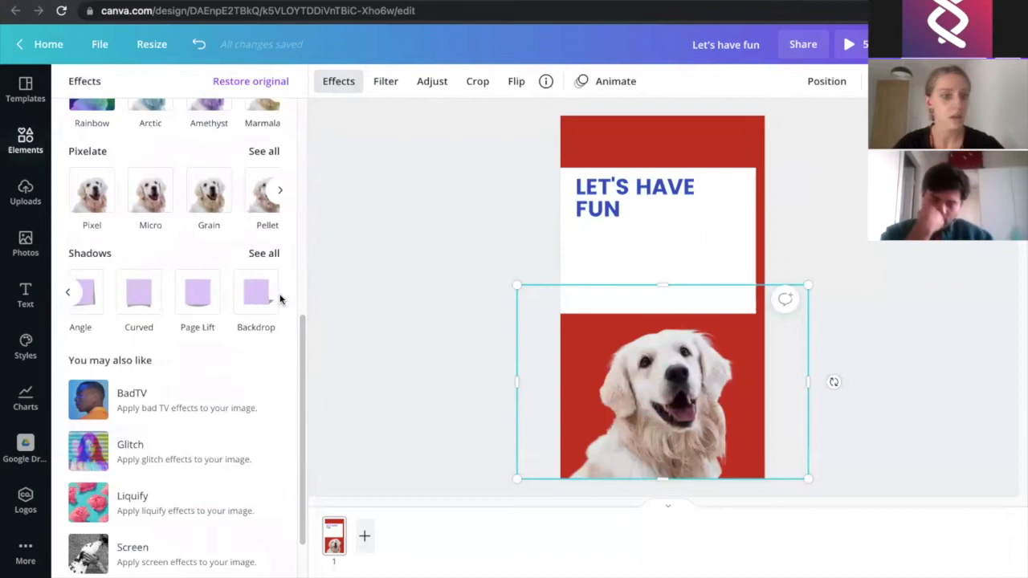
click(69, 296)
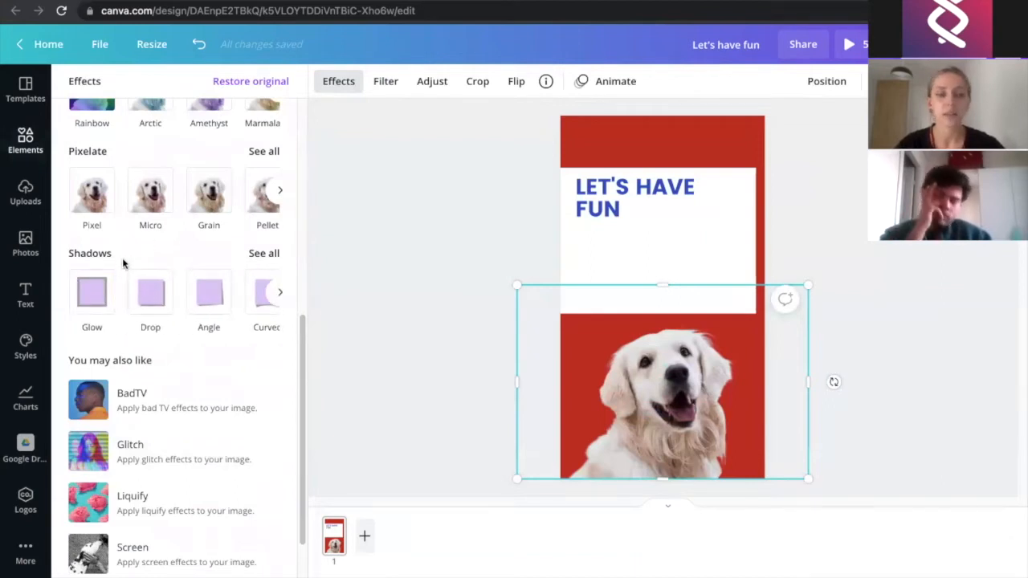
click(91, 311)
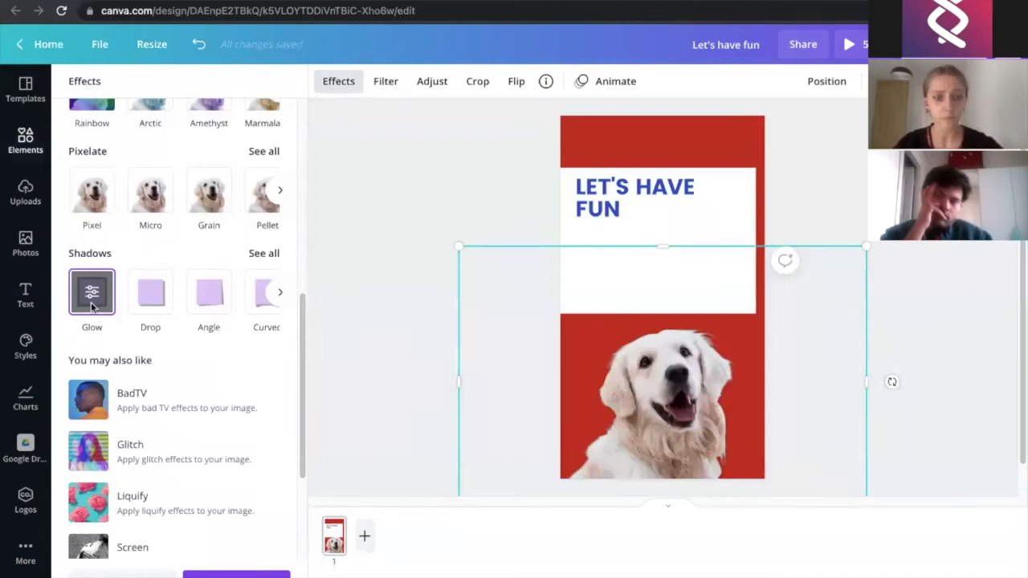
Set the dog's glow to size 31, transparency 100, blur 0 and white, and apply it
click(91, 305)
drag(85, 143, 212, 152)
click(207, 143)
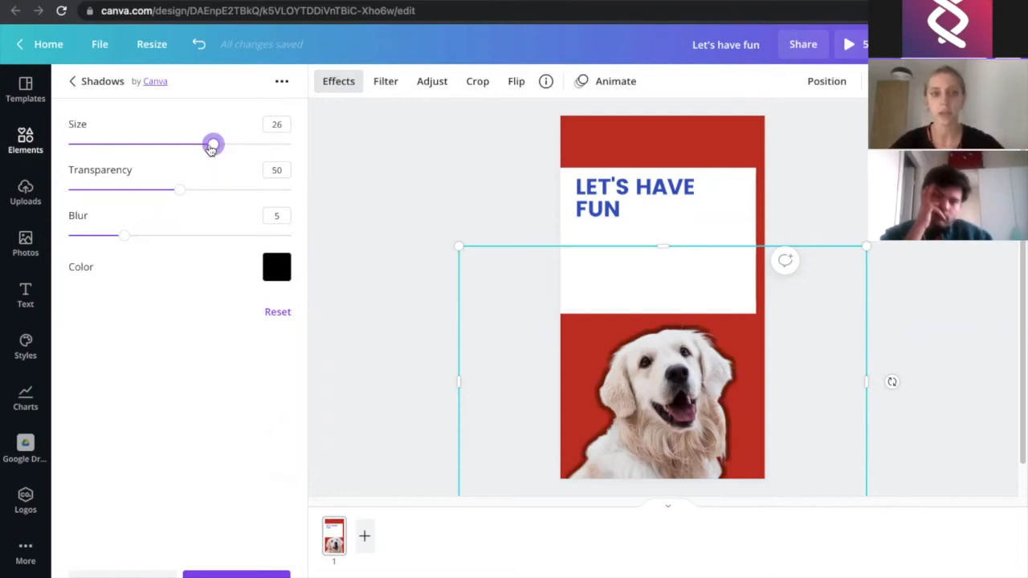
drag(118, 241, 41, 234)
click(273, 271)
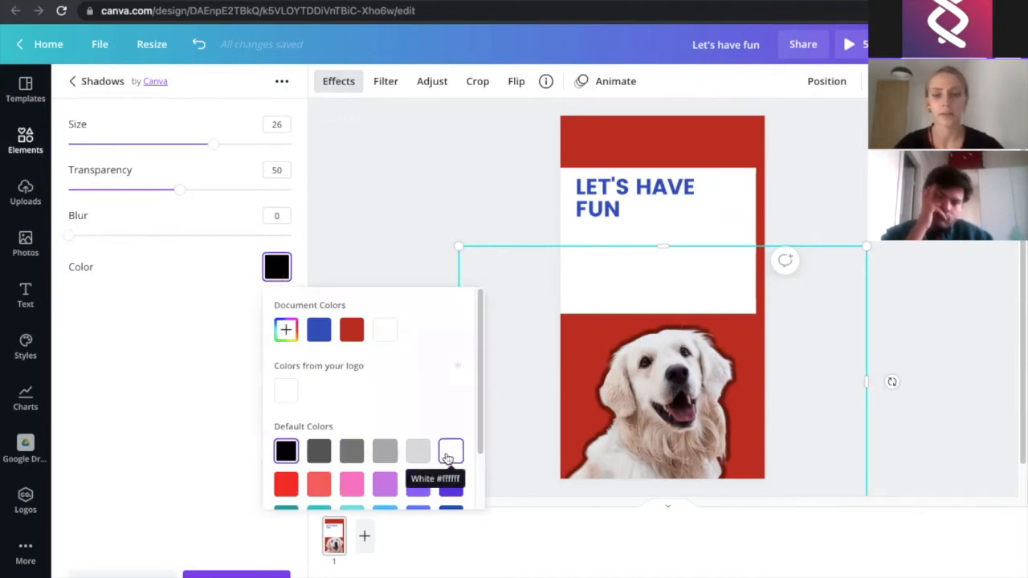
click(452, 453)
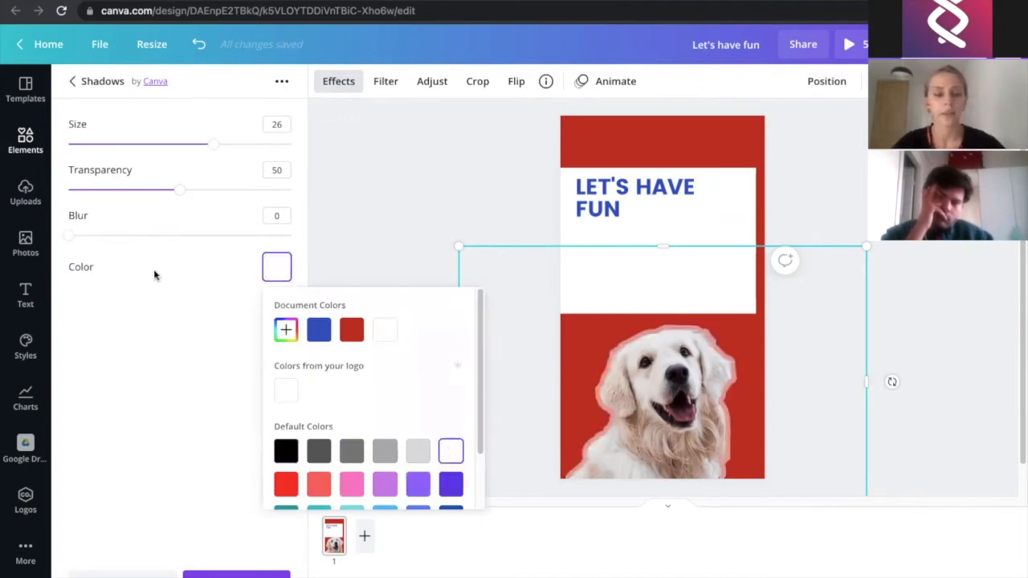
drag(178, 185, 304, 212)
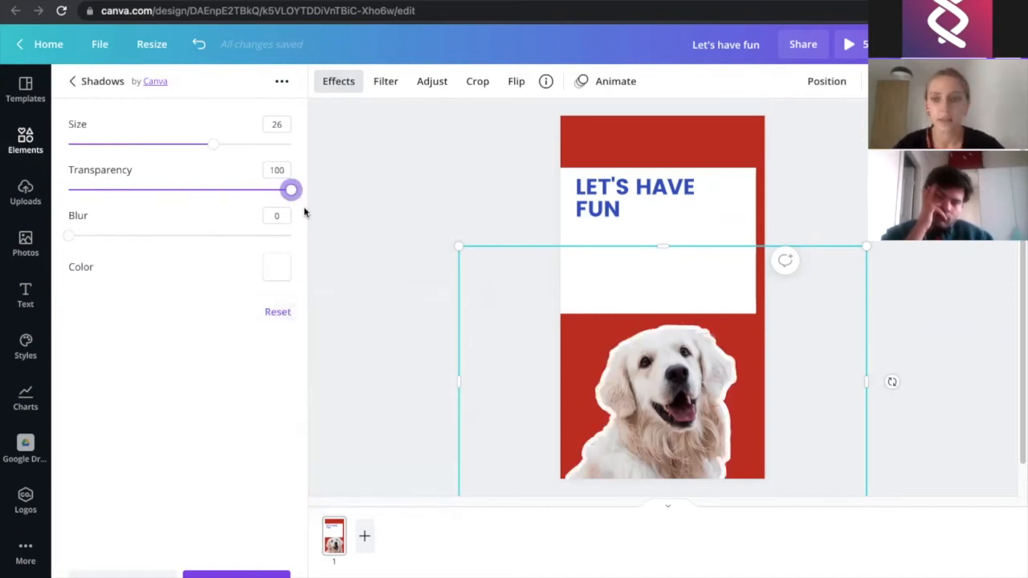
drag(228, 147, 240, 145)
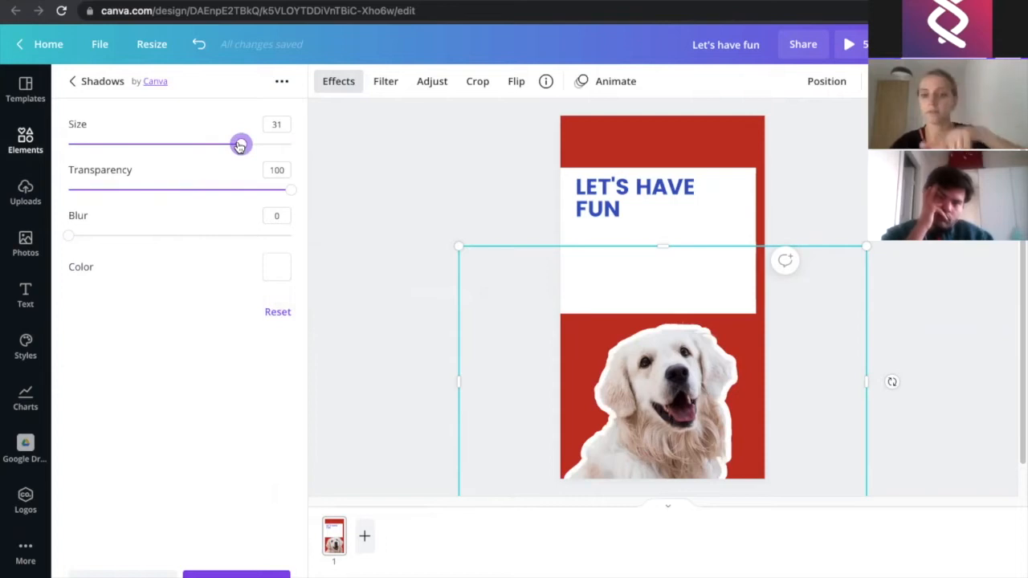
click(258, 573)
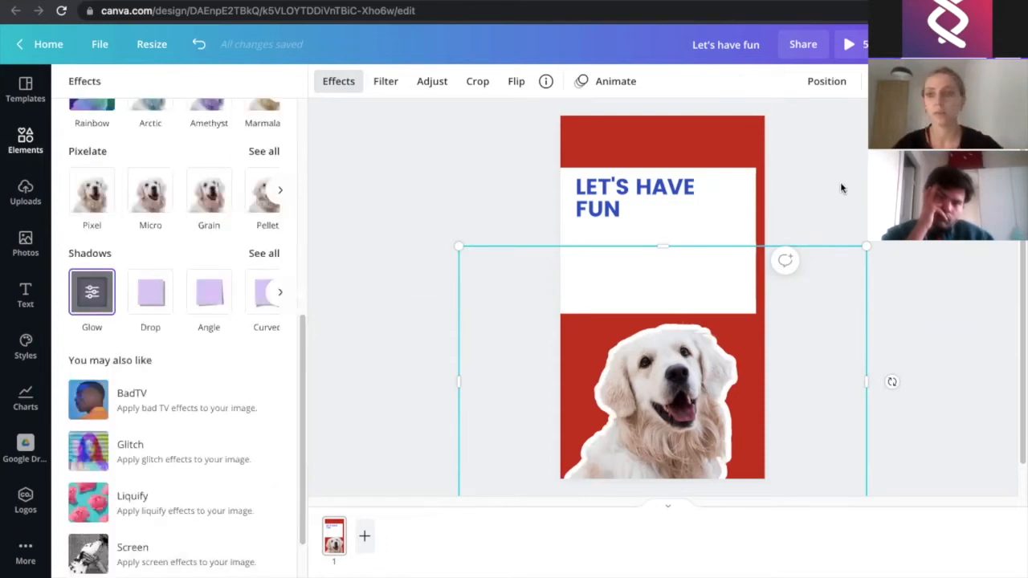
click(950, 360)
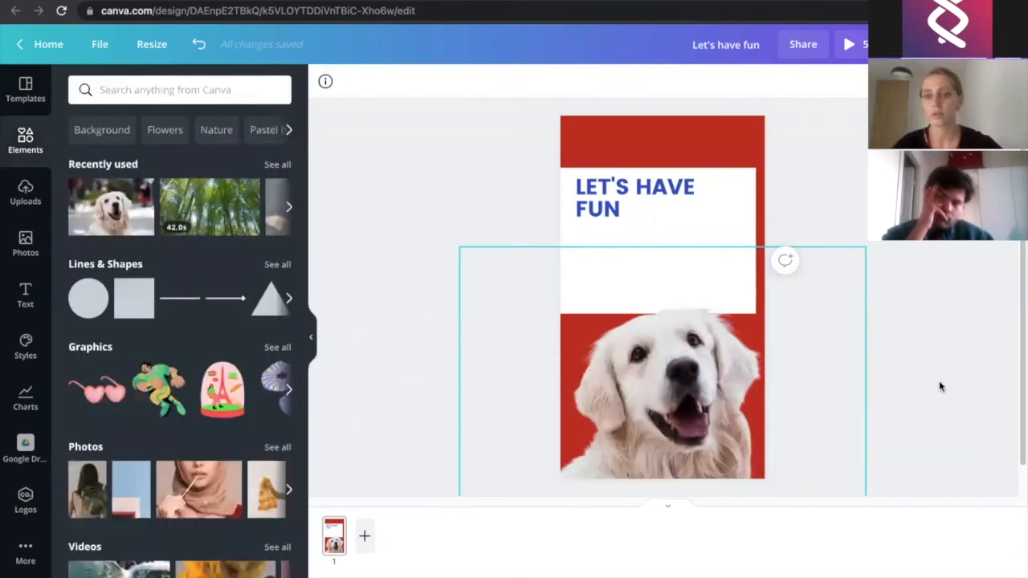
Undo the last change, then shrink the dog photo and centre it just below the white text box
key(ctrl+z)
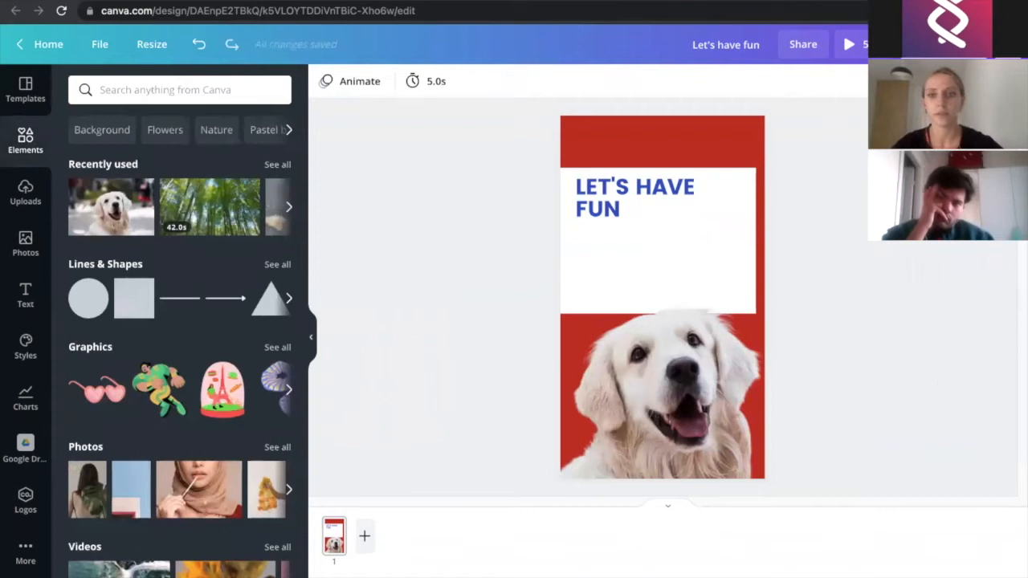
click(670, 396)
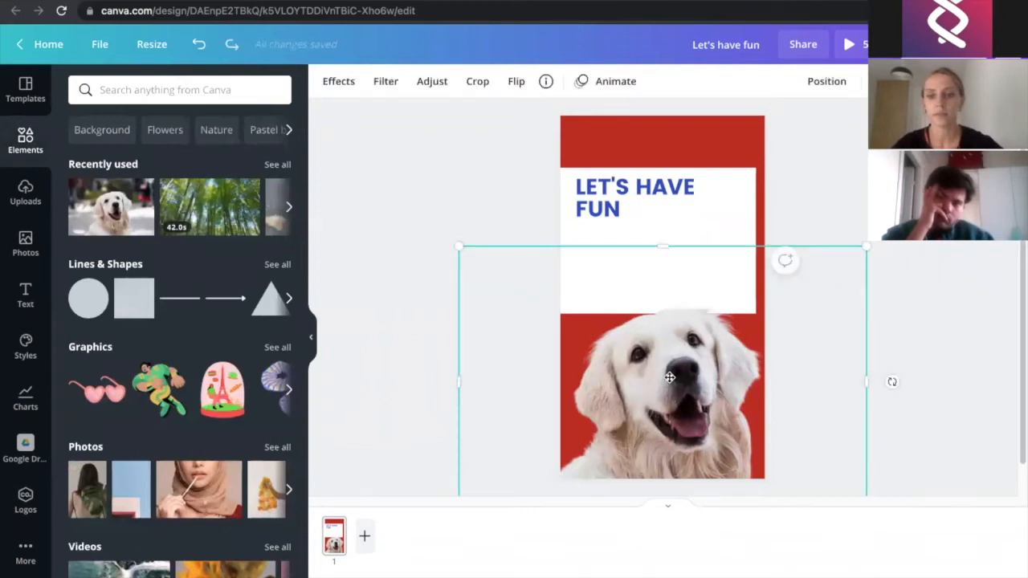
drag(669, 377, 669, 361)
drag(459, 230, 511, 264)
drag(660, 353, 635, 353)
click(471, 188)
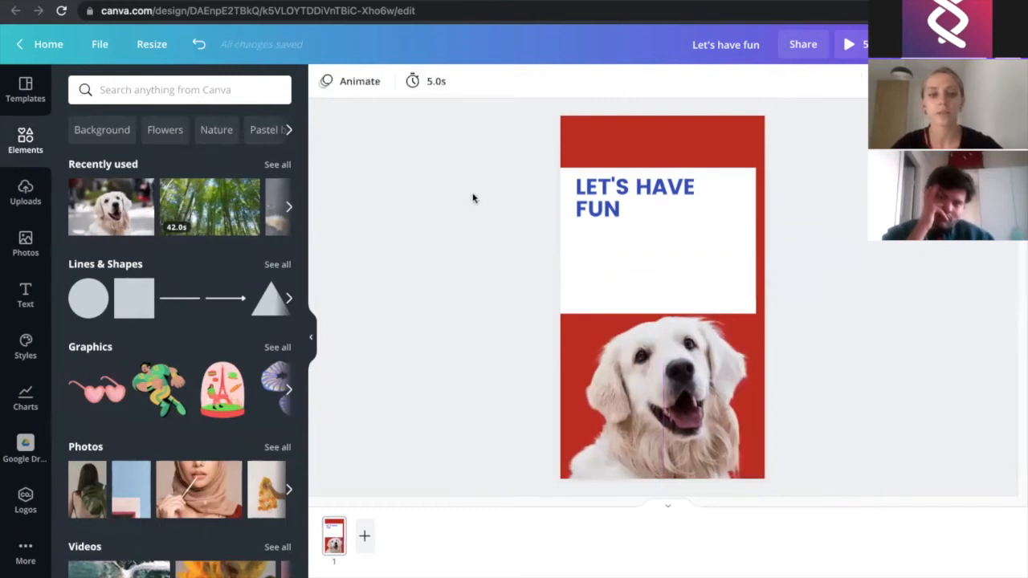
Add the Glow shadow effect to the dog photo again and open its settings
click(554, 273)
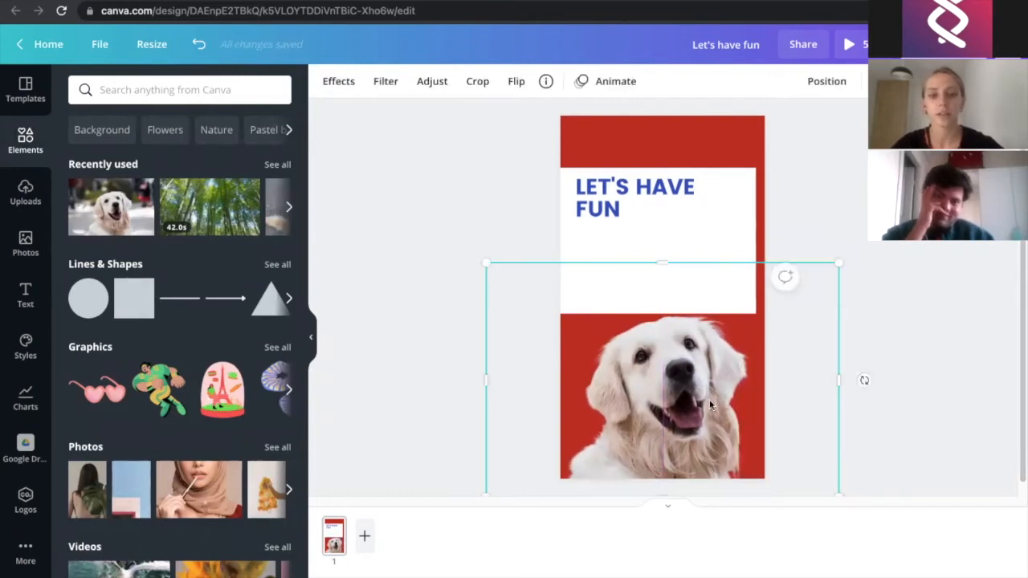
click(339, 83)
scroll(155, 415, down, 2)
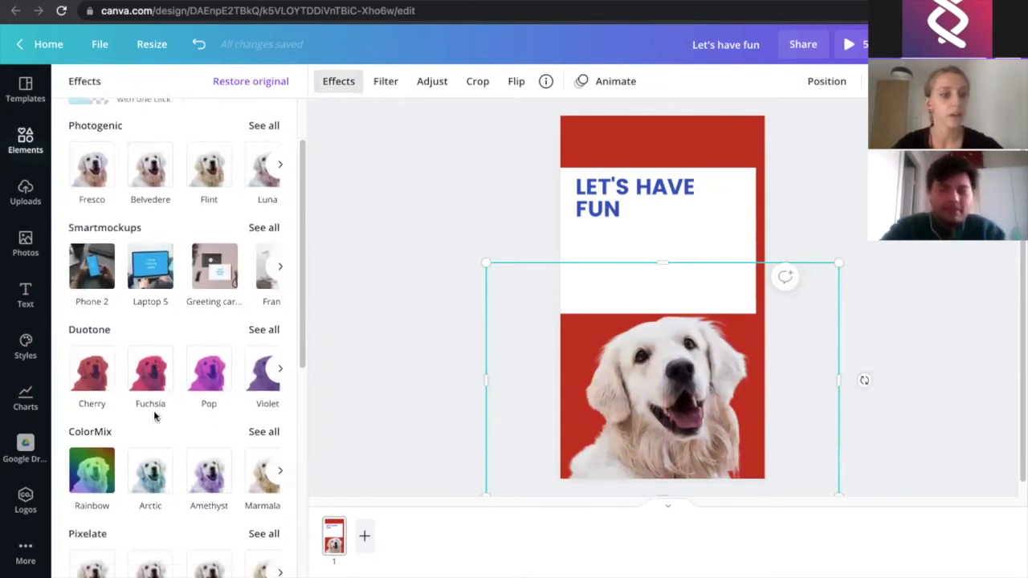
scroll(153, 420, up, 1)
scroll(155, 418, down, 3)
click(93, 423)
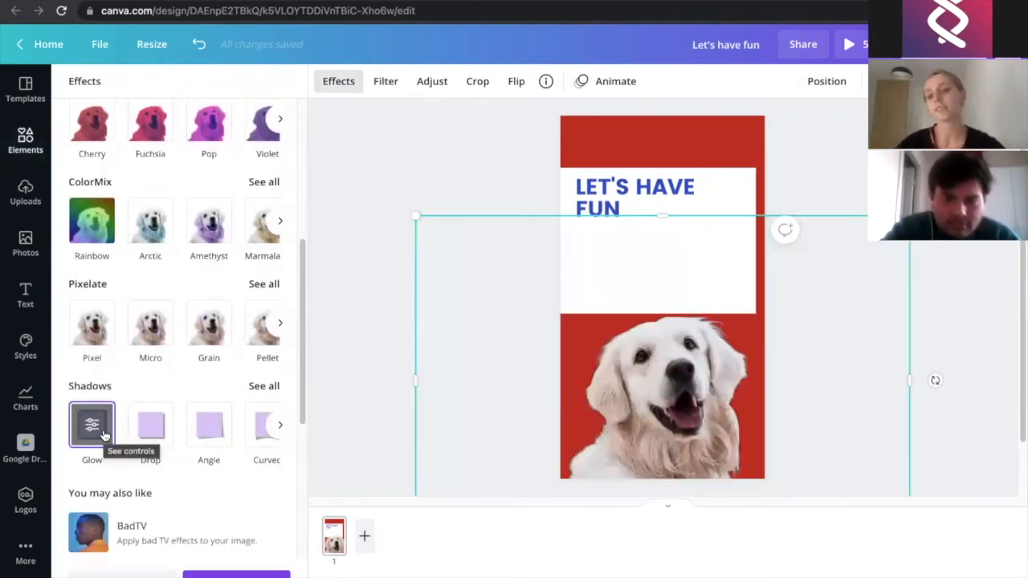
click(91, 431)
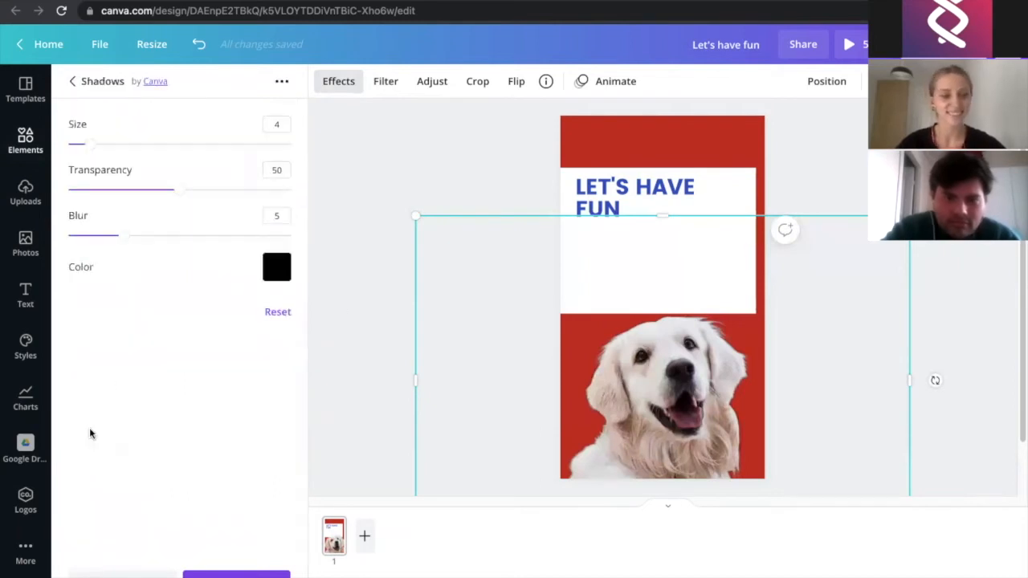
Set the dog's glow to blur 0, white, size 16 and transparency 85, and apply it
drag(135, 235, 69, 235)
click(277, 265)
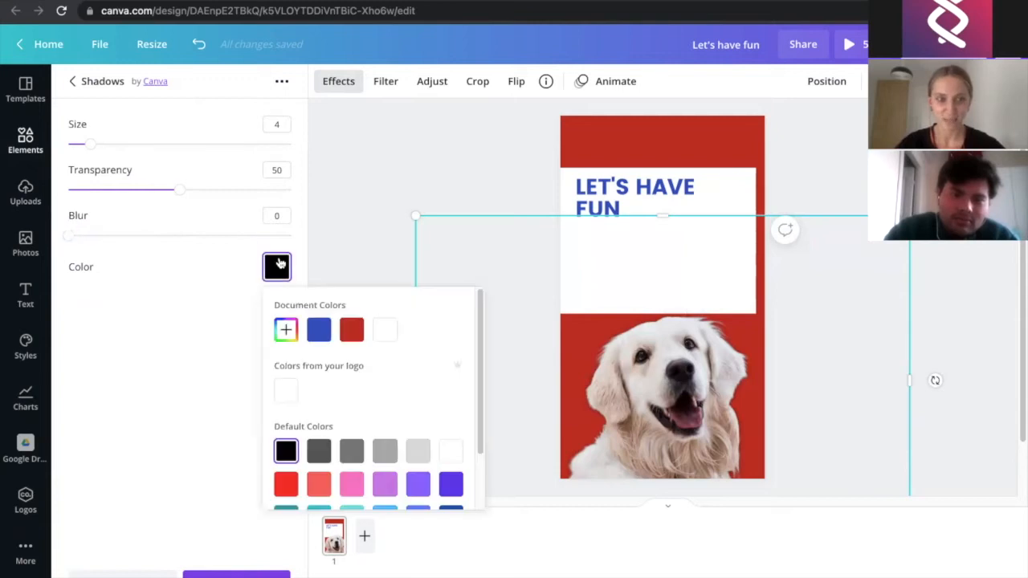
click(385, 330)
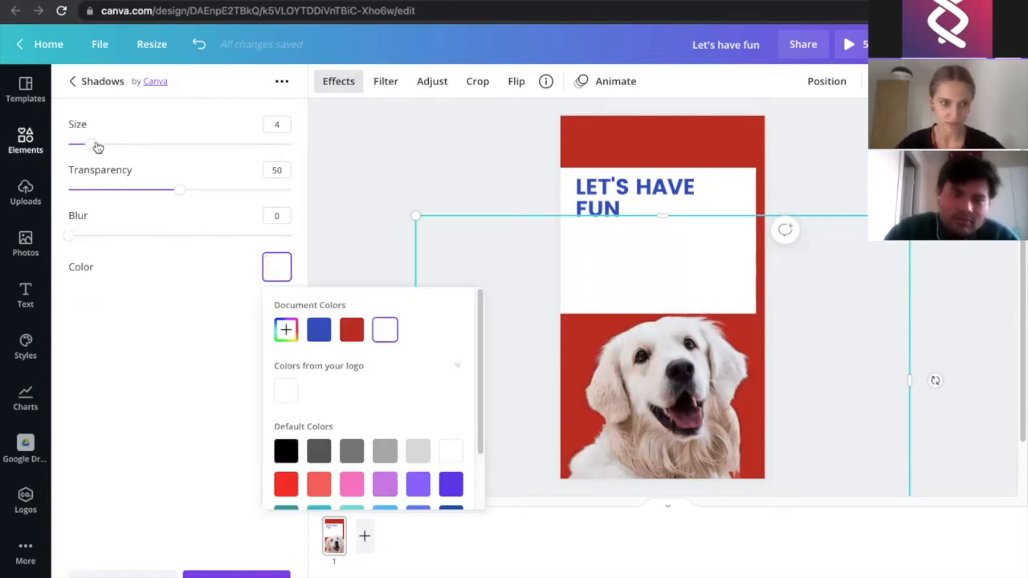
drag(96, 146, 159, 143)
drag(178, 188, 257, 189)
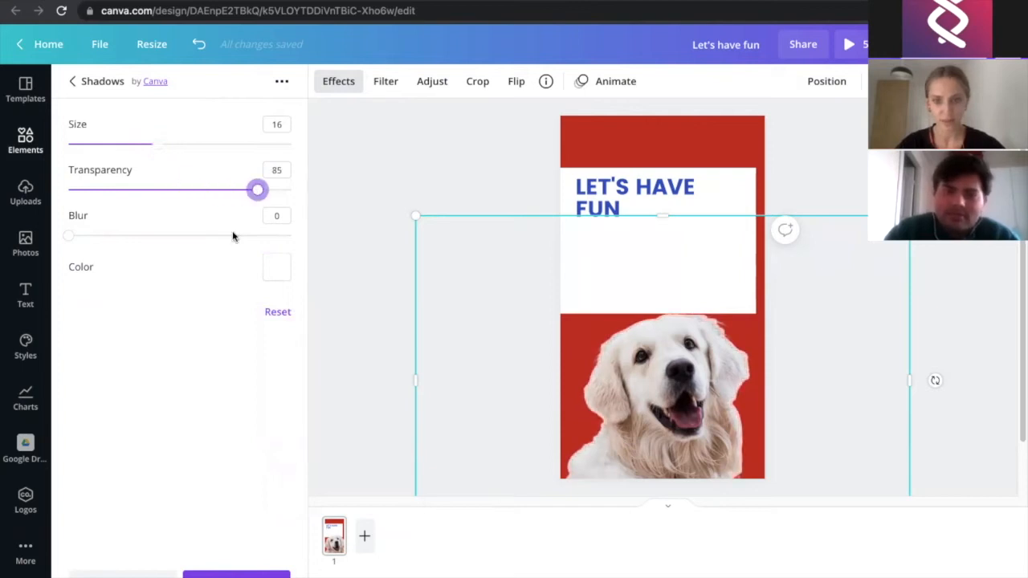
click(246, 573)
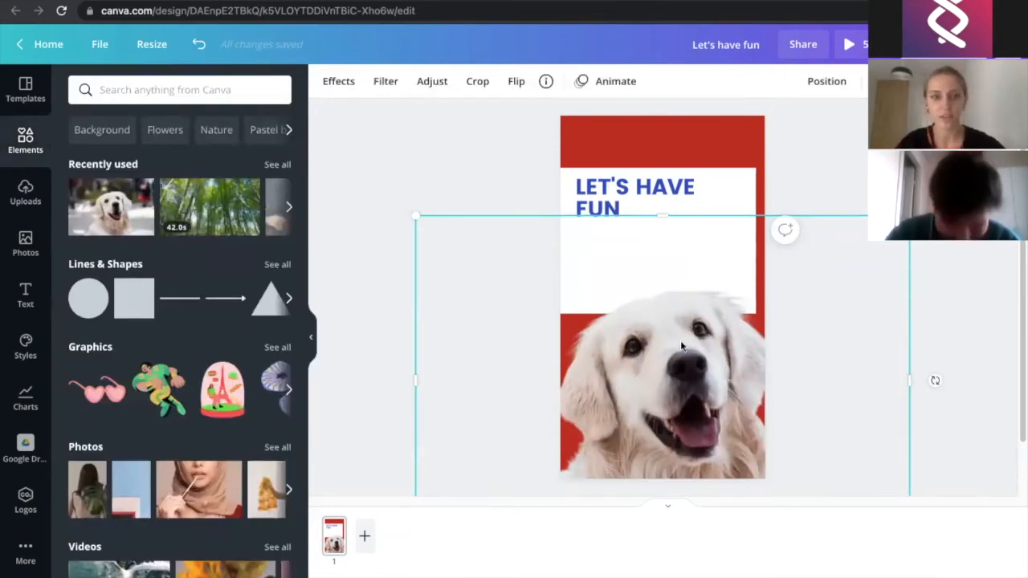
Shrink the dog photo and move it so the head overlaps the lower edge of the white text box
drag(414, 214, 550, 283)
drag(704, 370, 650, 320)
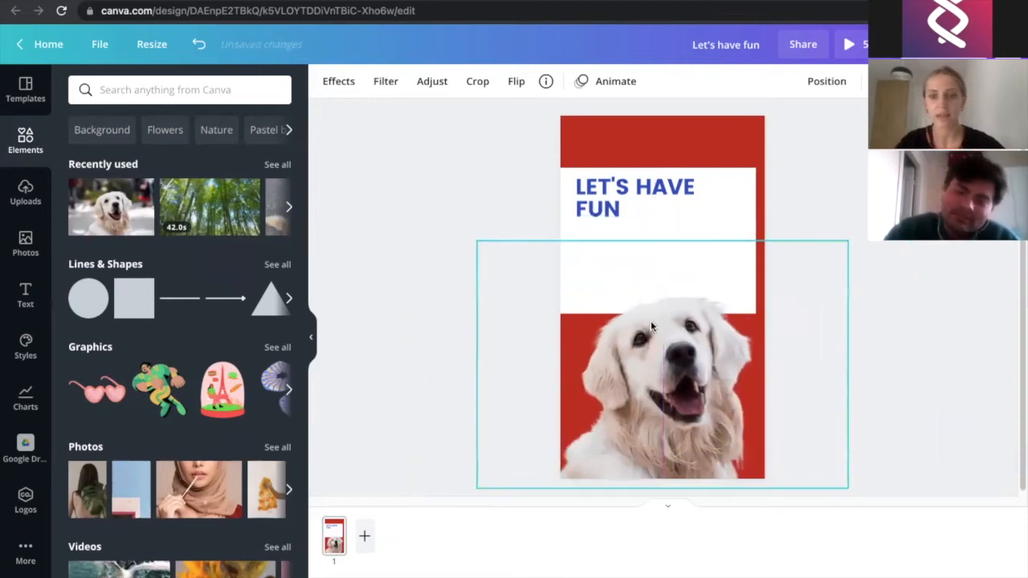
click(488, 172)
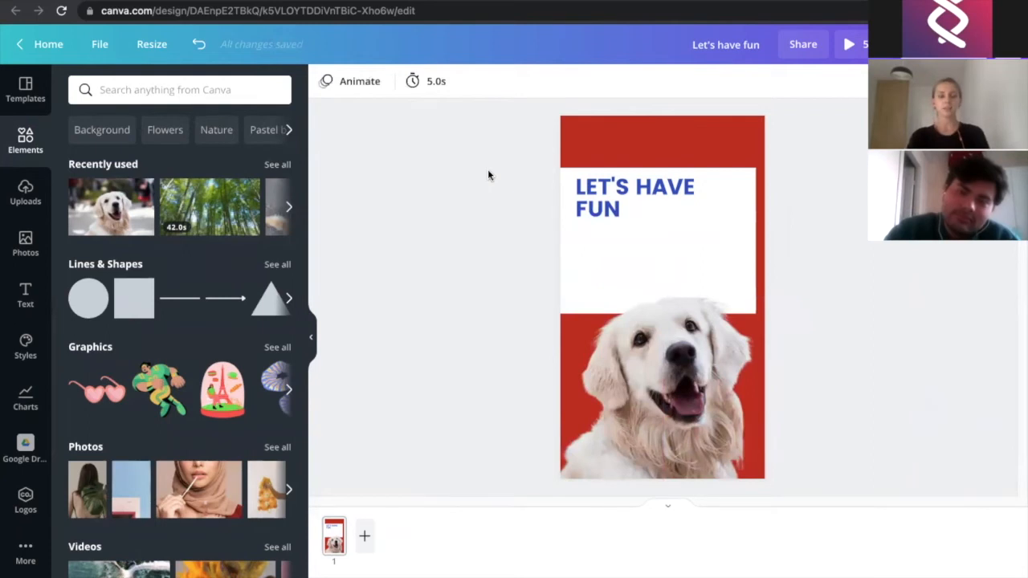
Look through the suggested element searches and the photo, video and audio sections of the elements library
click(183, 90)
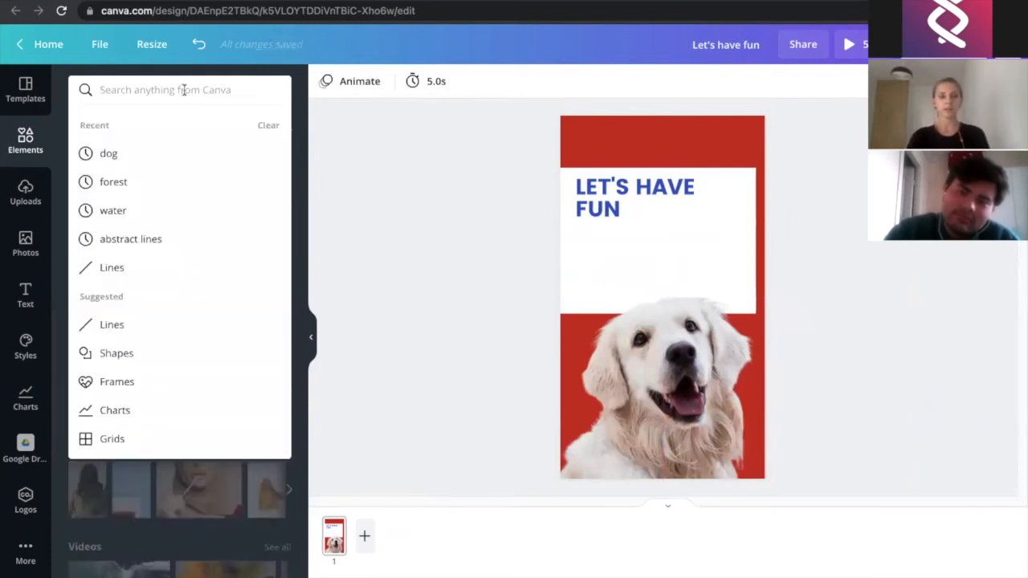
click(397, 241)
scroll(233, 273, down, 3)
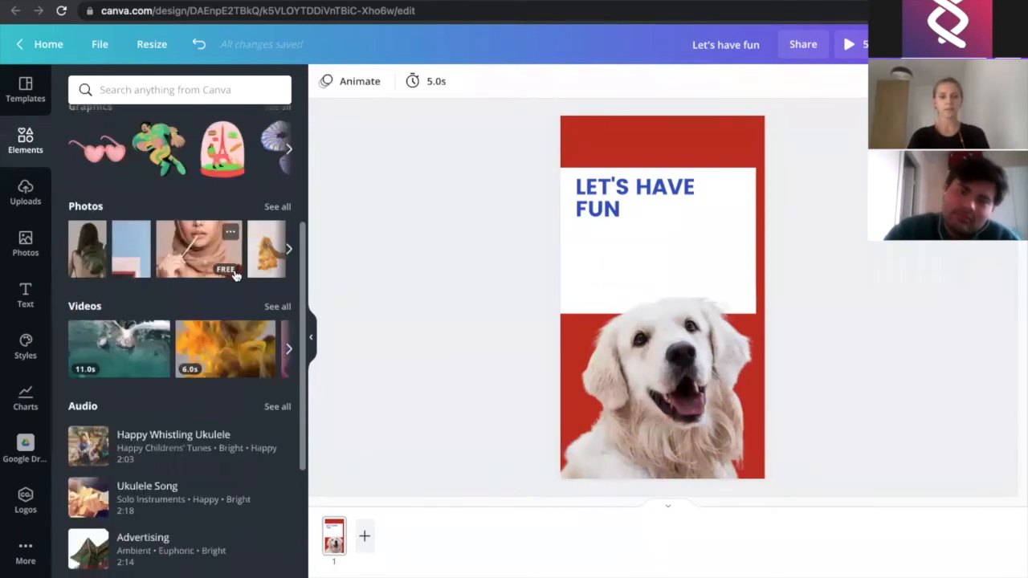
scroll(235, 275, down, 1)
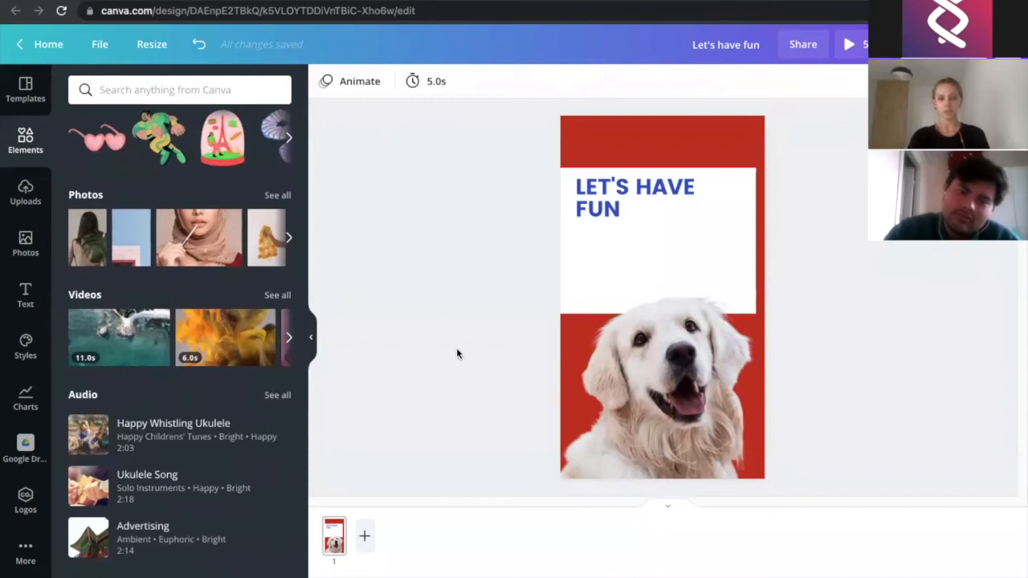
Move the dog photo slightly down so its head sits just below the white text box
drag(652, 338, 653, 352)
click(658, 131)
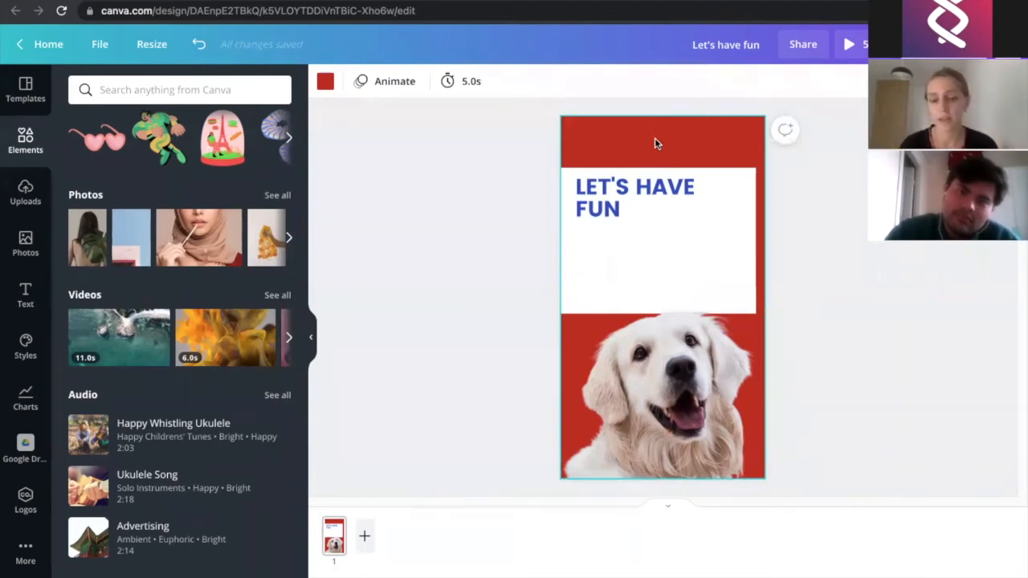
Search the elements library for "forest"
click(183, 90)
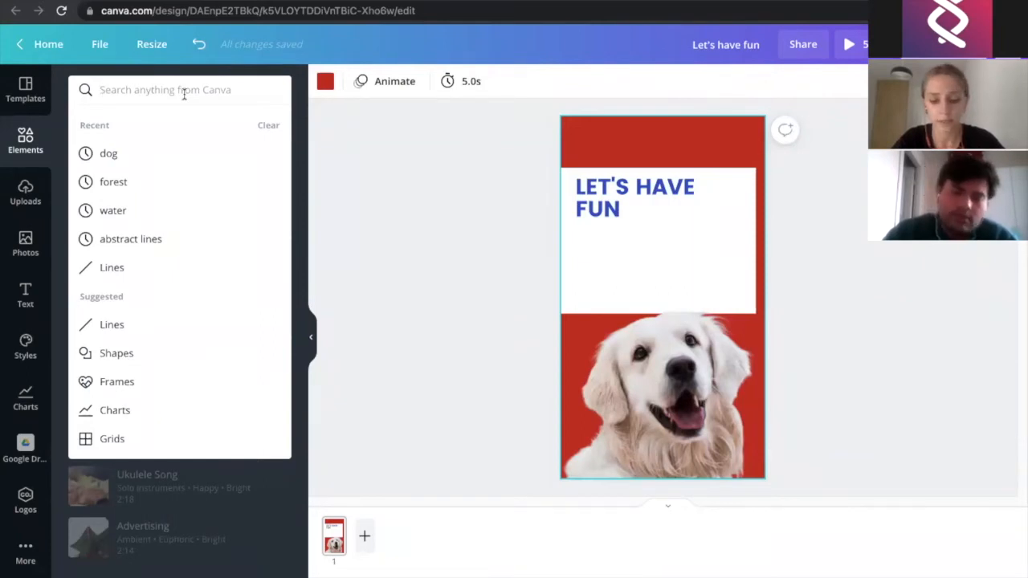
text(fors)
key(BackSpace)
text(est)
key(Return)
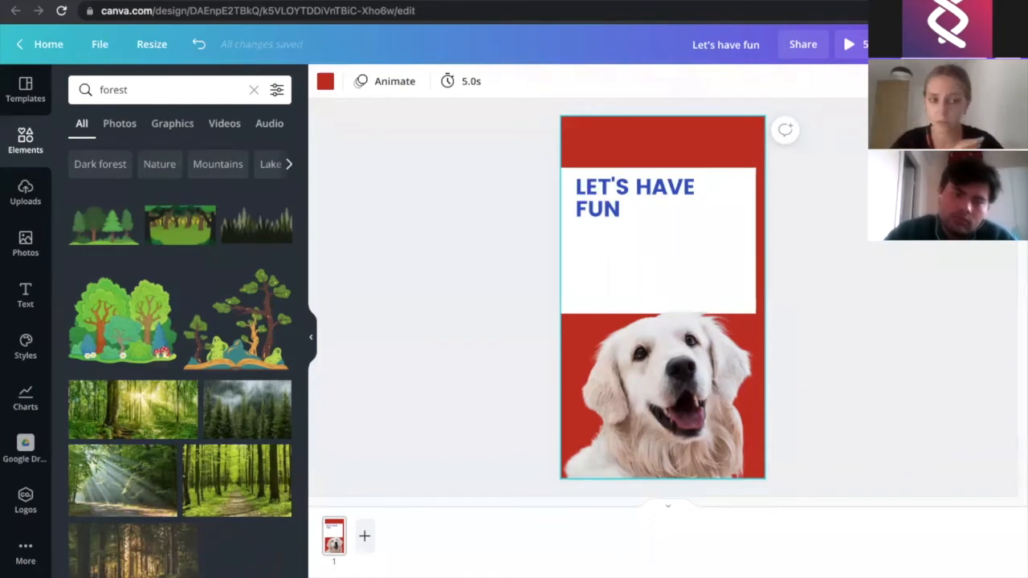
Look at the photo and graphic results for forest and narrow the results to videos
click(159, 90)
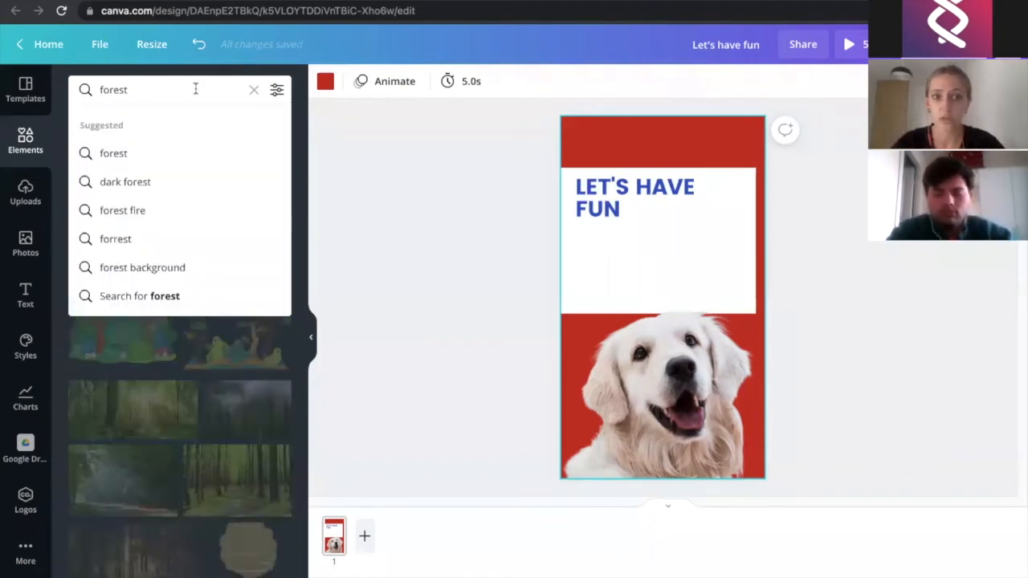
click(358, 182)
click(129, 128)
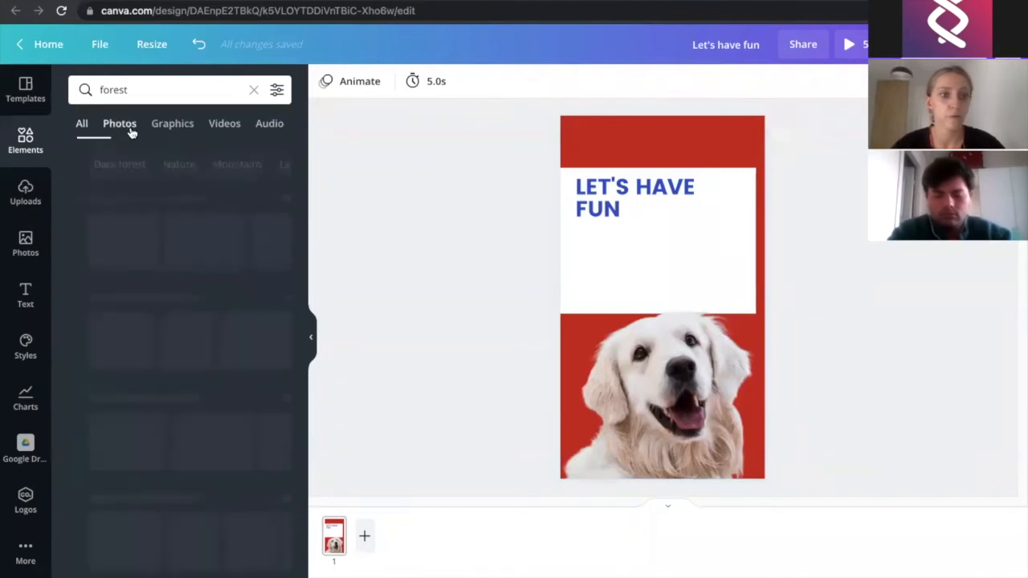
click(164, 131)
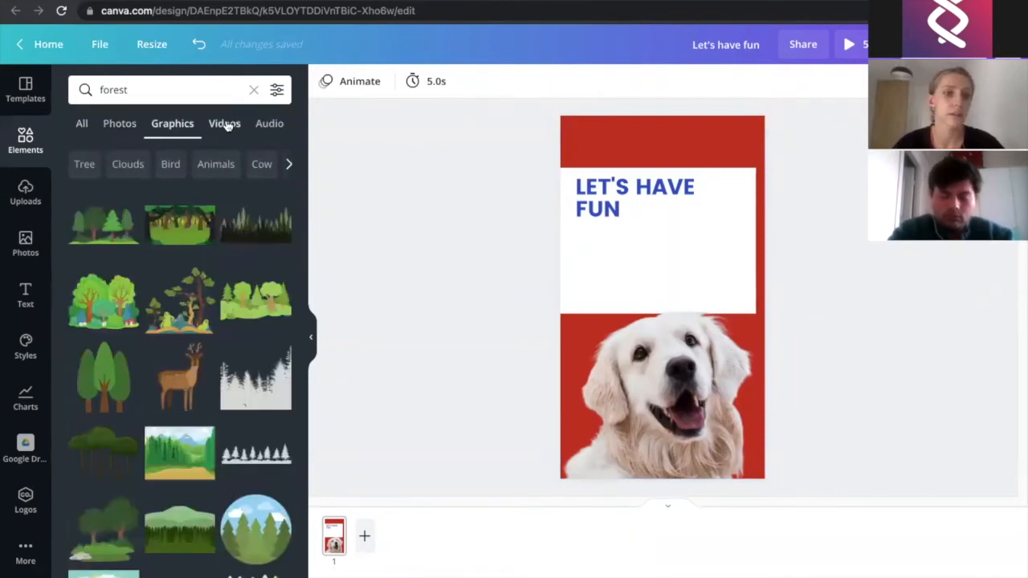
click(225, 125)
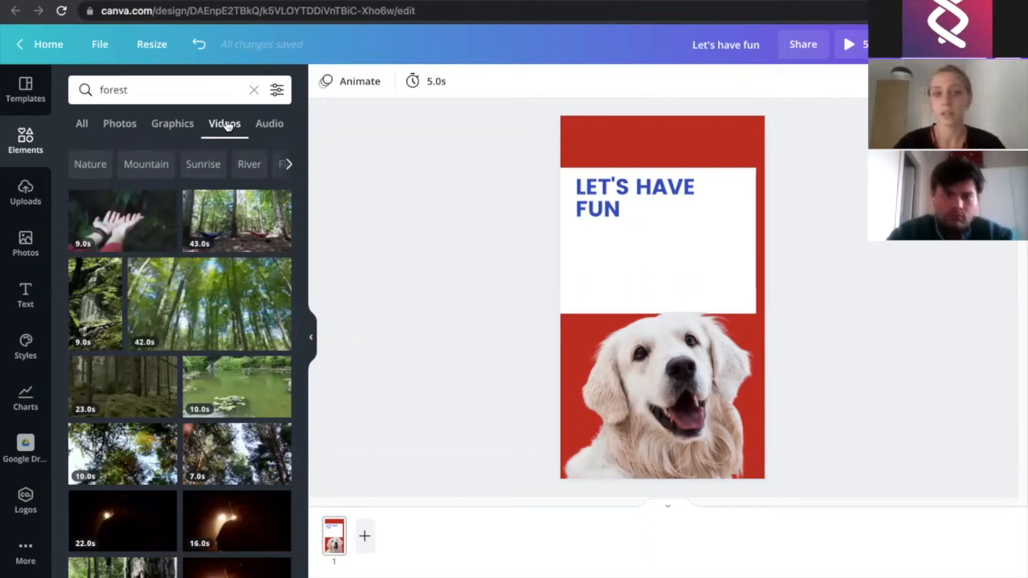
Delete the dog photo, the white box and the LET'S HAVE FUN heading from the page
click(692, 128)
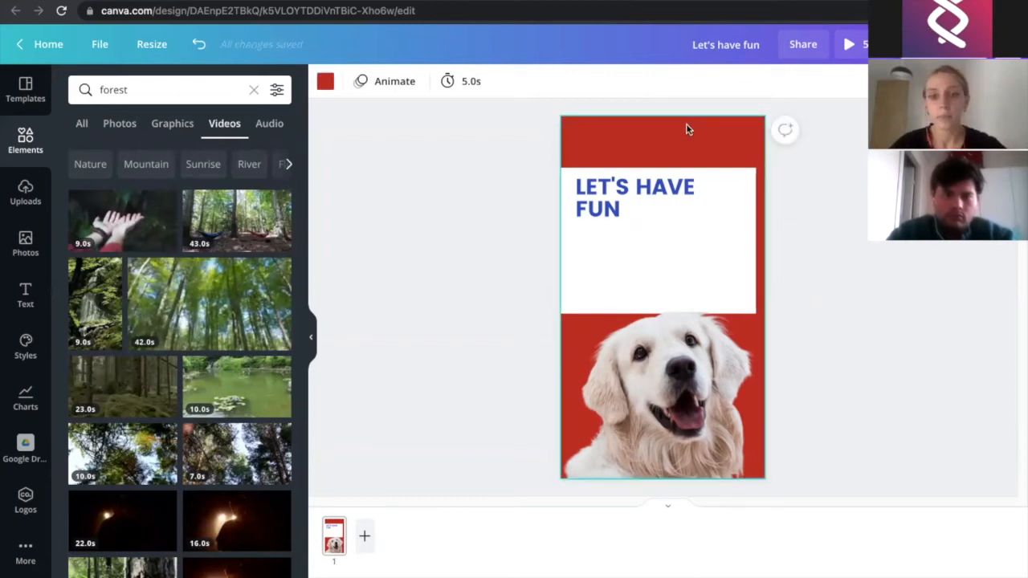
drag(253, 285, 571, 256)
key(Delete)
click(655, 273)
key(Delete)
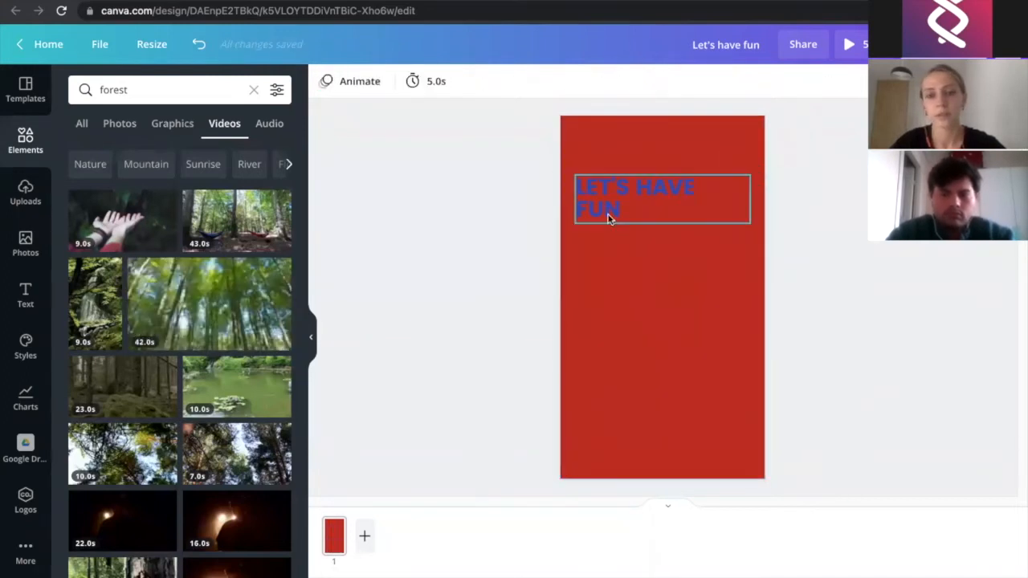
click(608, 217)
key(Delete)
Set the 42-second video of tall green trees as the page background and lock it
drag(142, 343, 563, 282)
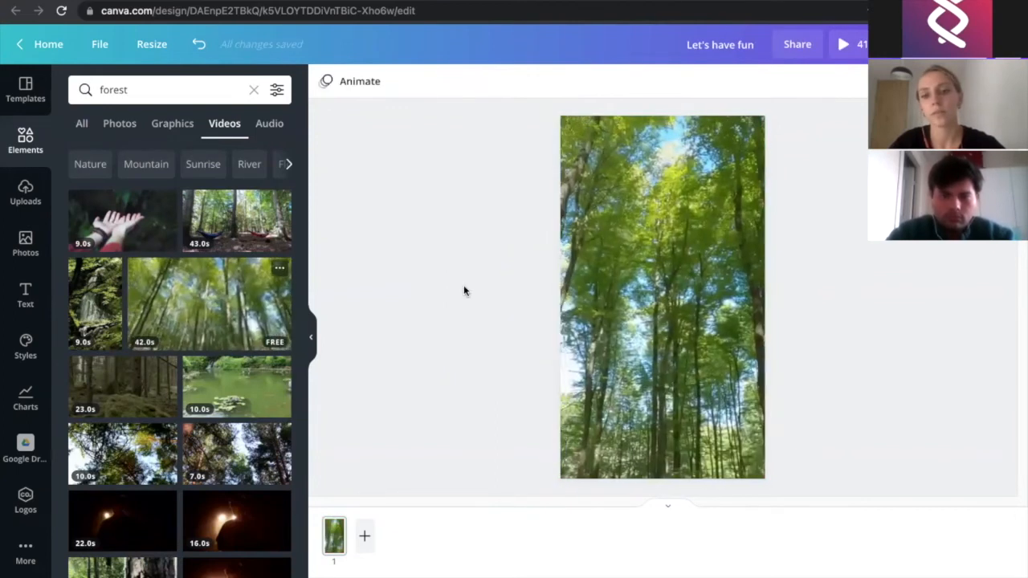
click(608, 275)
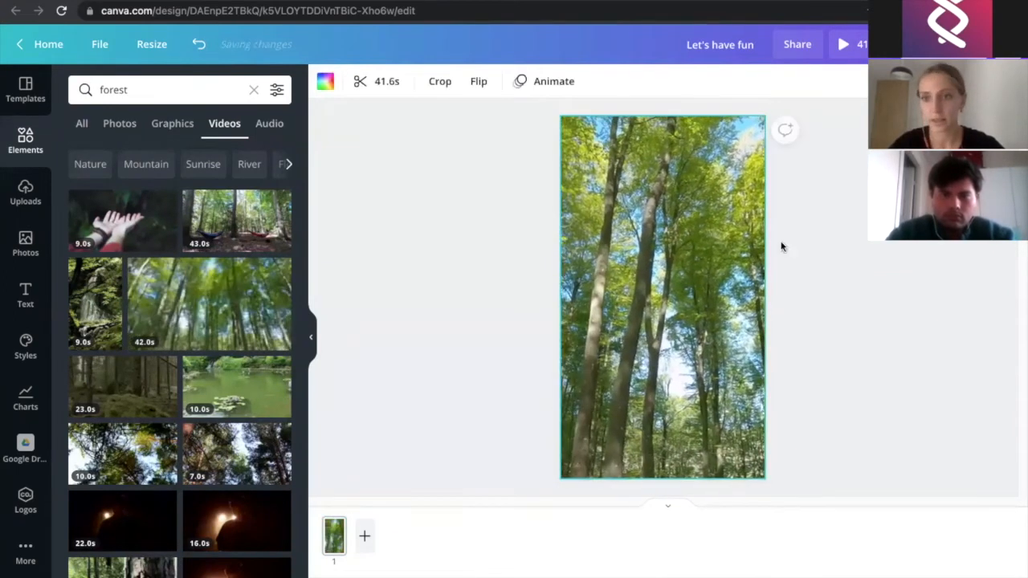
click(974, 81)
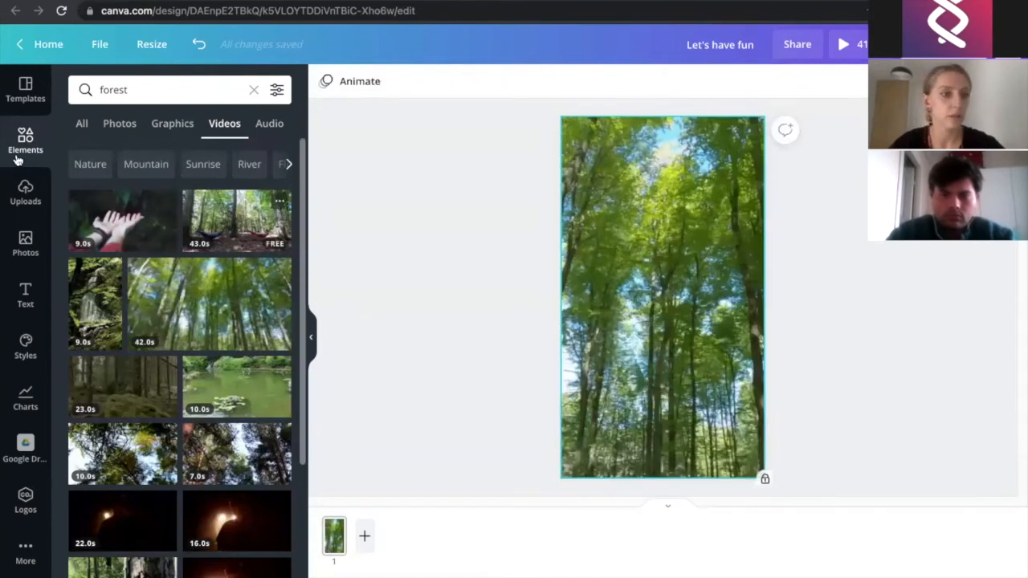
Search the elements library for "cat" and narrow the results to photos
drag(136, 94, 84, 94)
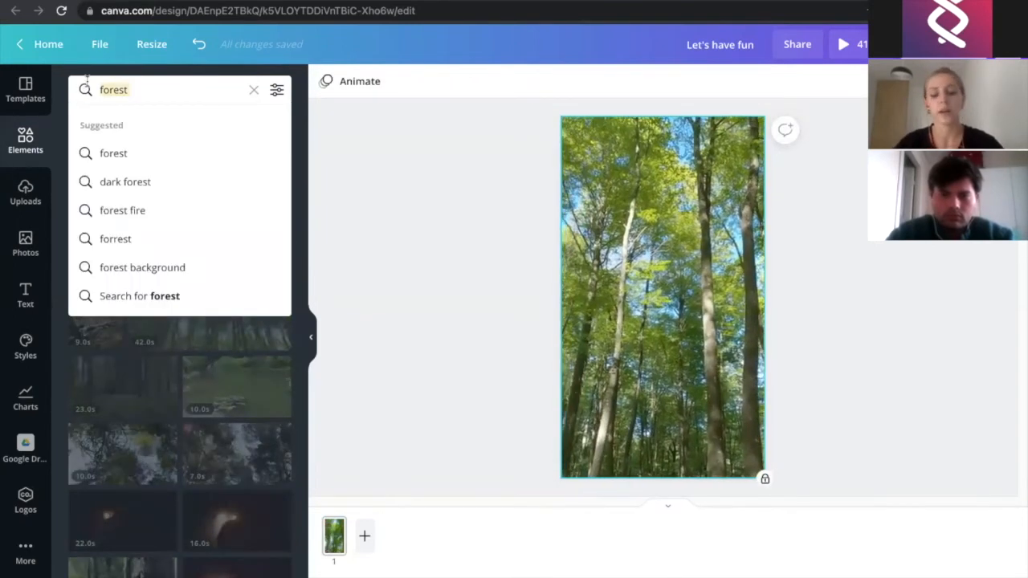
text(cat)
key(Return)
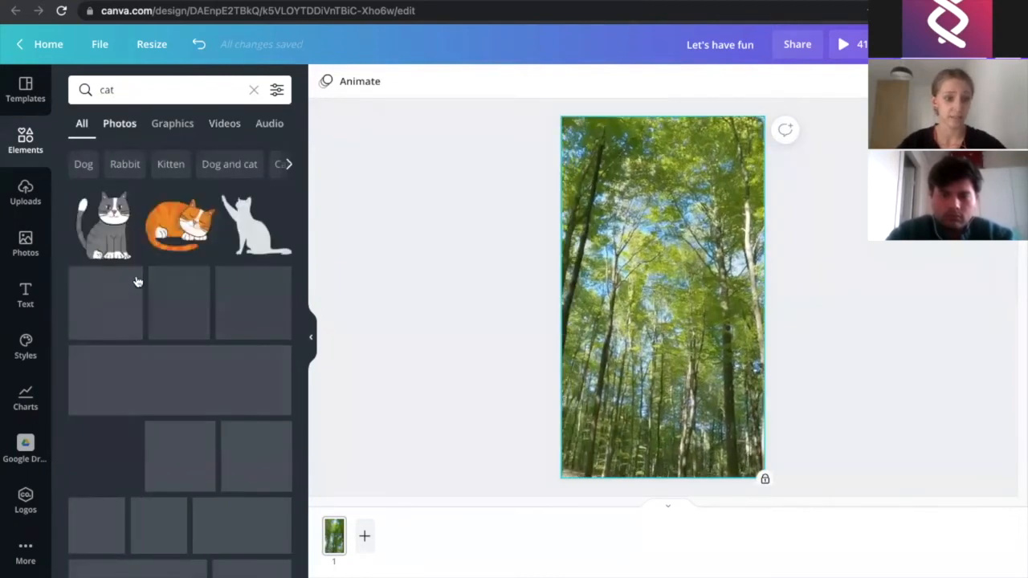
click(120, 126)
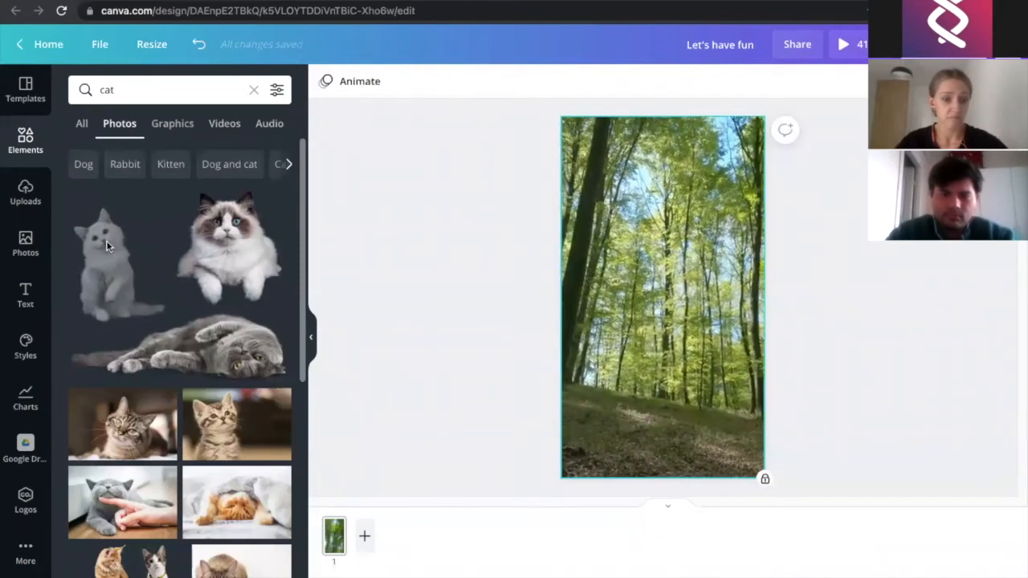
Add the grey cat lying on its back, enlarge it beyond the page's left edge and move it down to the forest floor
drag(225, 347, 686, 357)
drag(585, 332, 511, 222)
drag(692, 350, 685, 402)
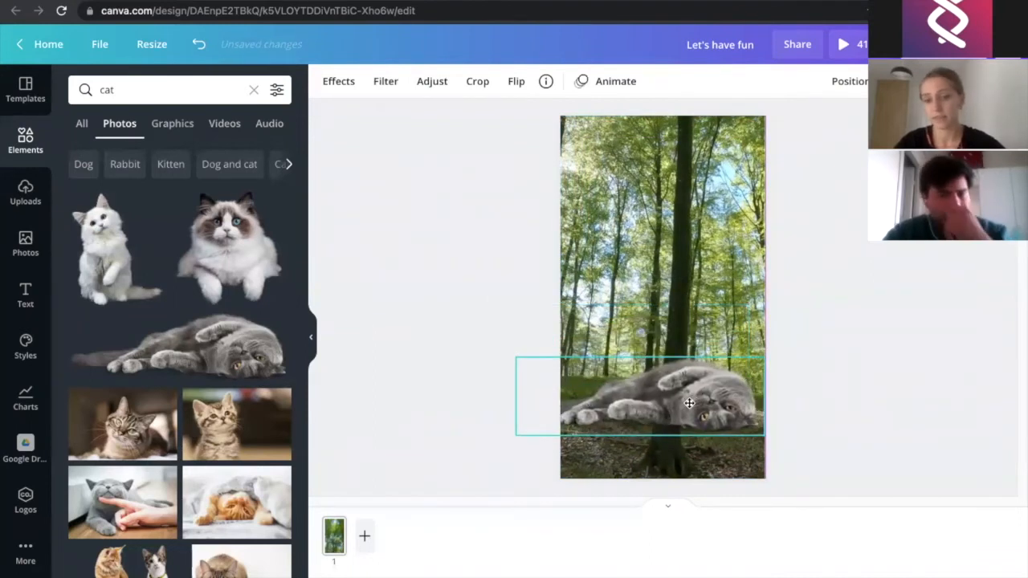
click(443, 238)
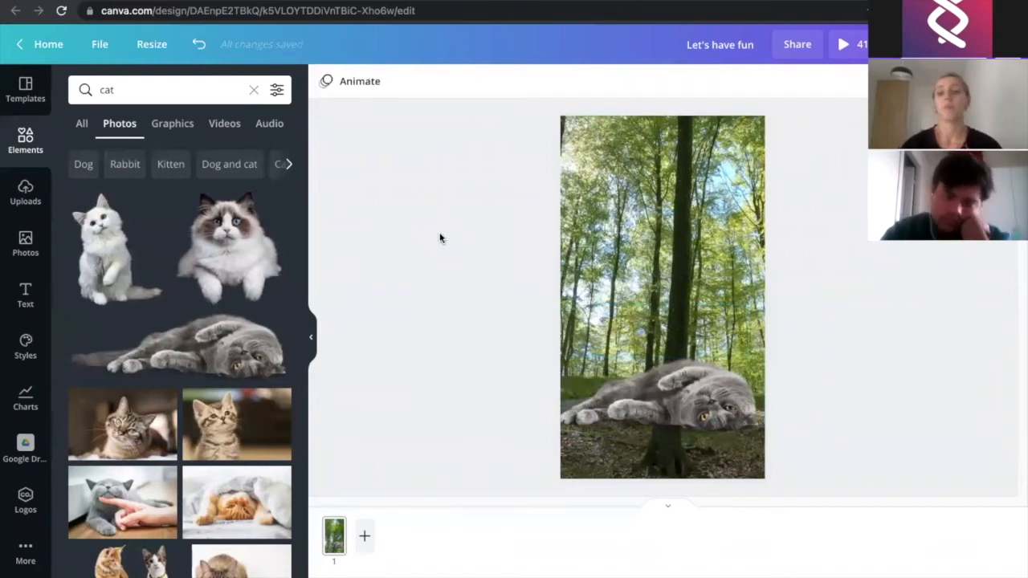
Examine the effects, filters, adjustment settings and crop mode available for the cat photo
click(693, 385)
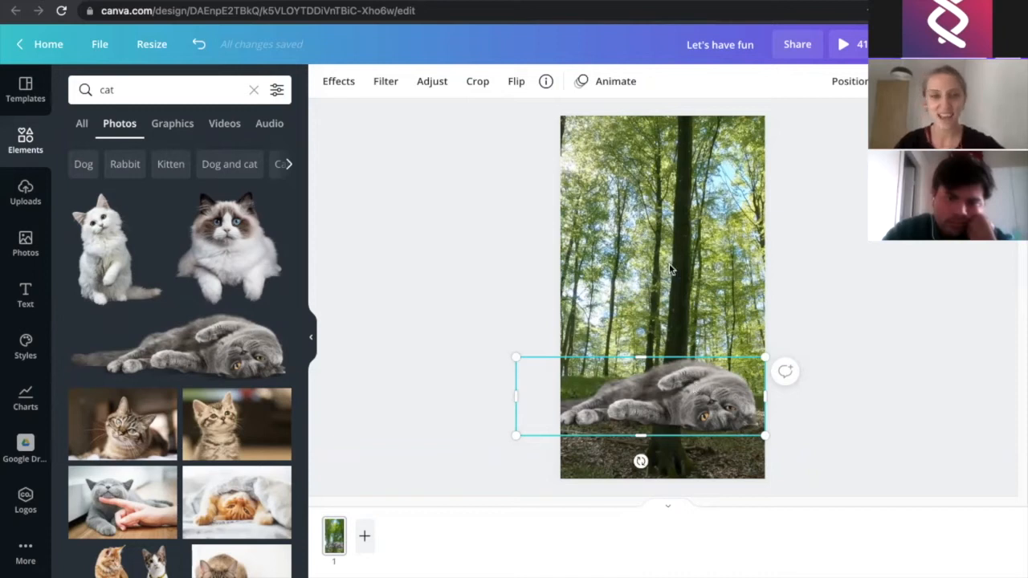
click(336, 82)
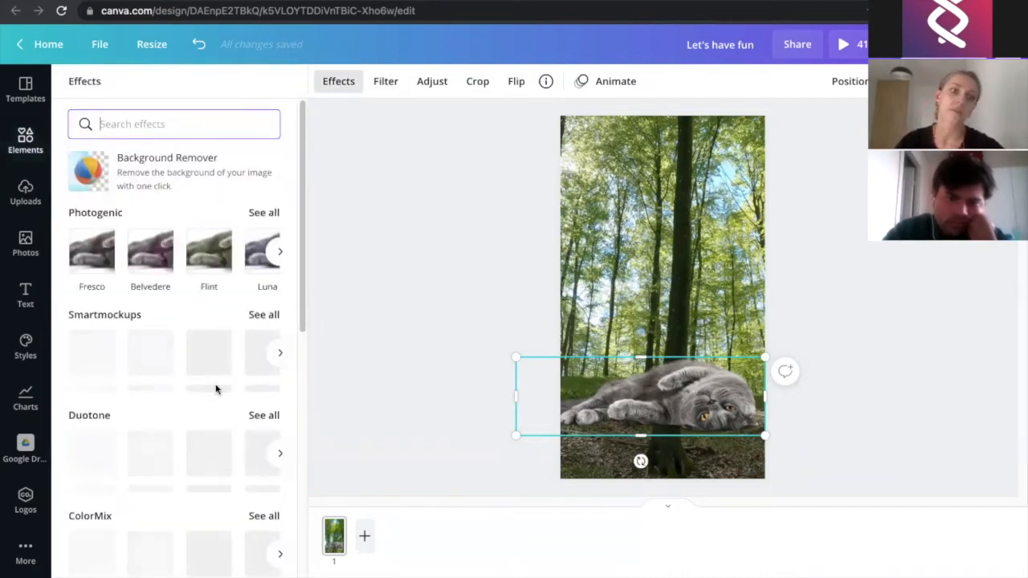
scroll(204, 424, down, 2)
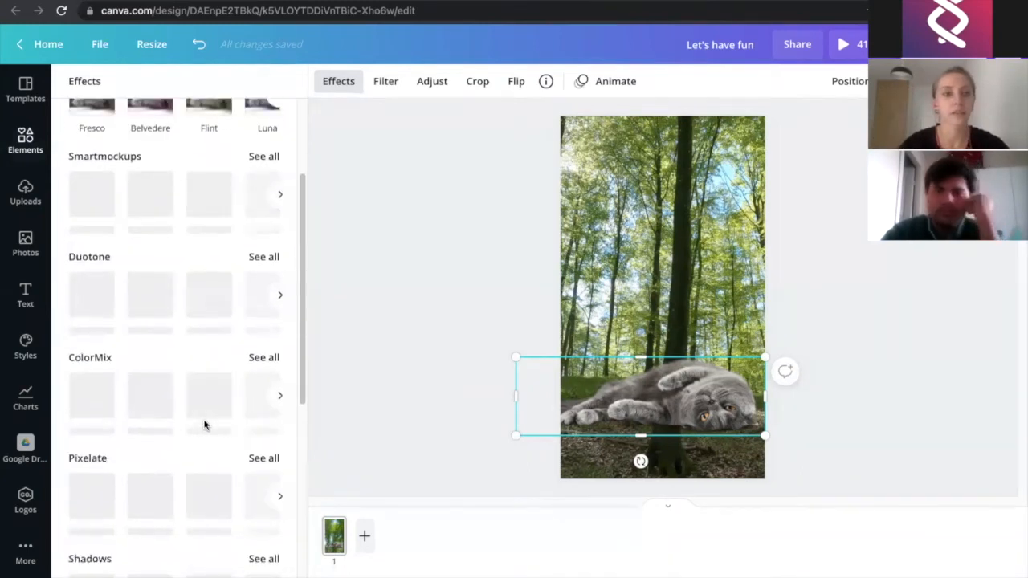
click(384, 85)
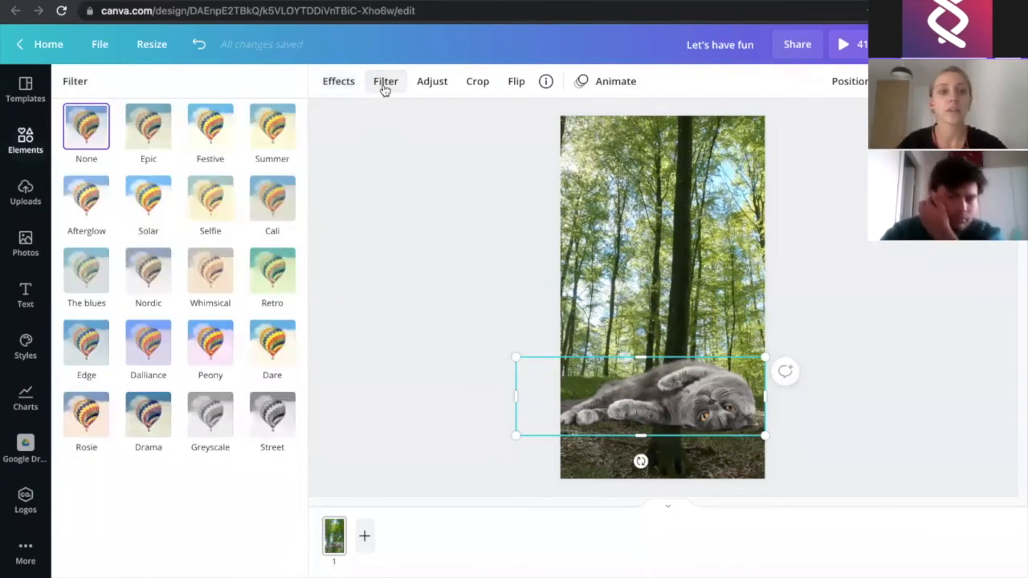
click(432, 81)
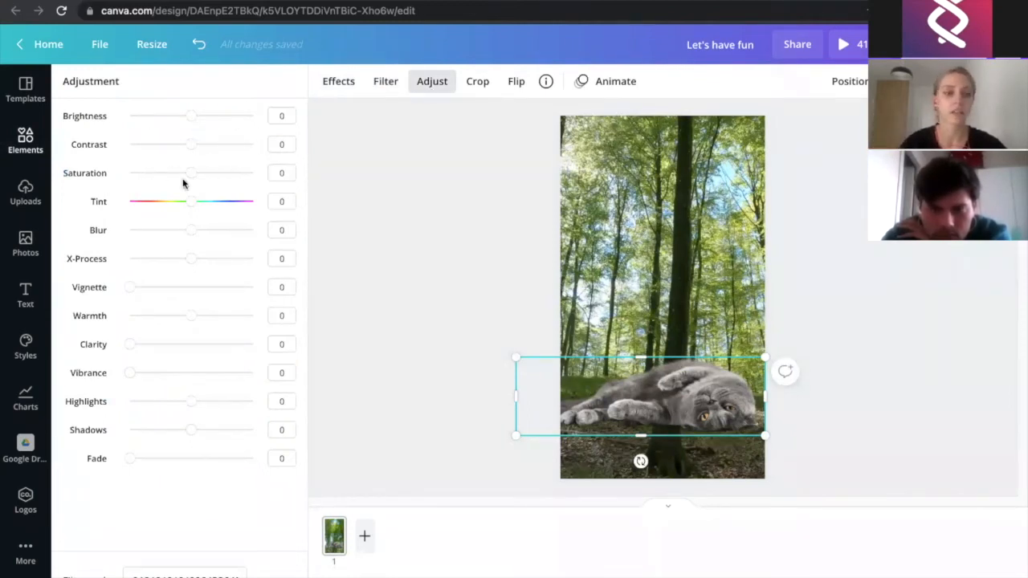
click(477, 84)
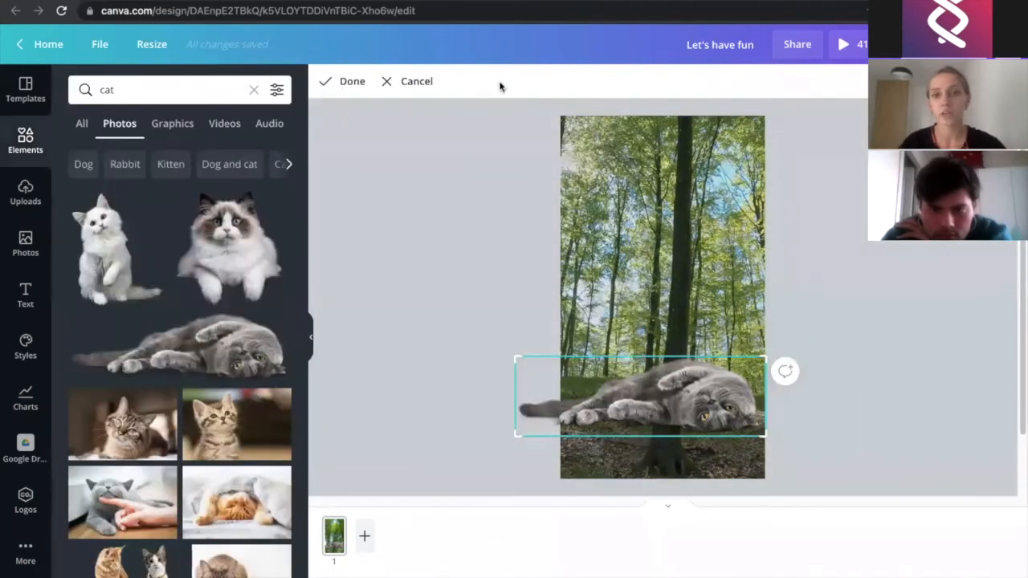
click(334, 81)
Examine the layering and page alignment options and the transparency setting for the cat photo
click(838, 89)
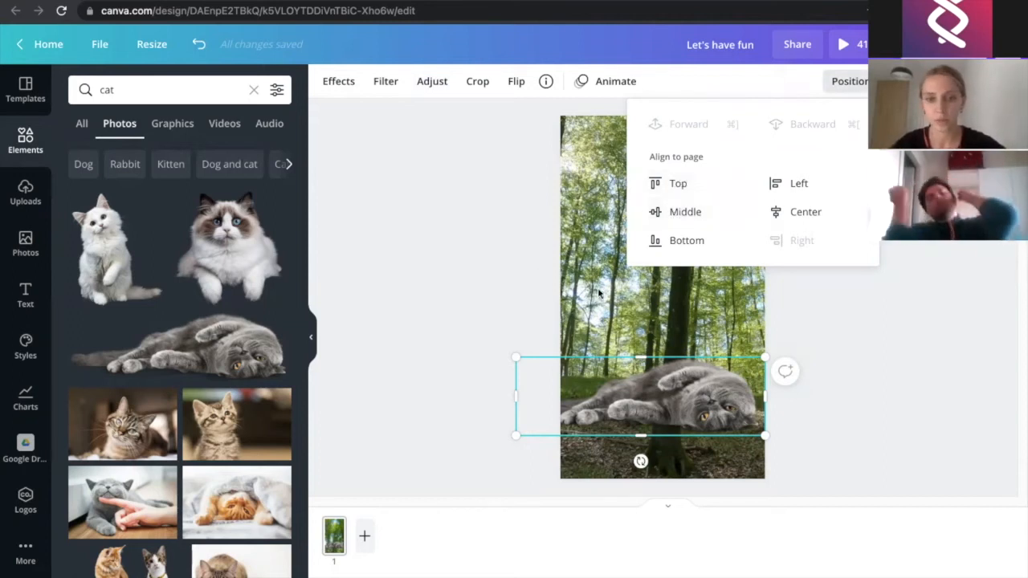
click(543, 289)
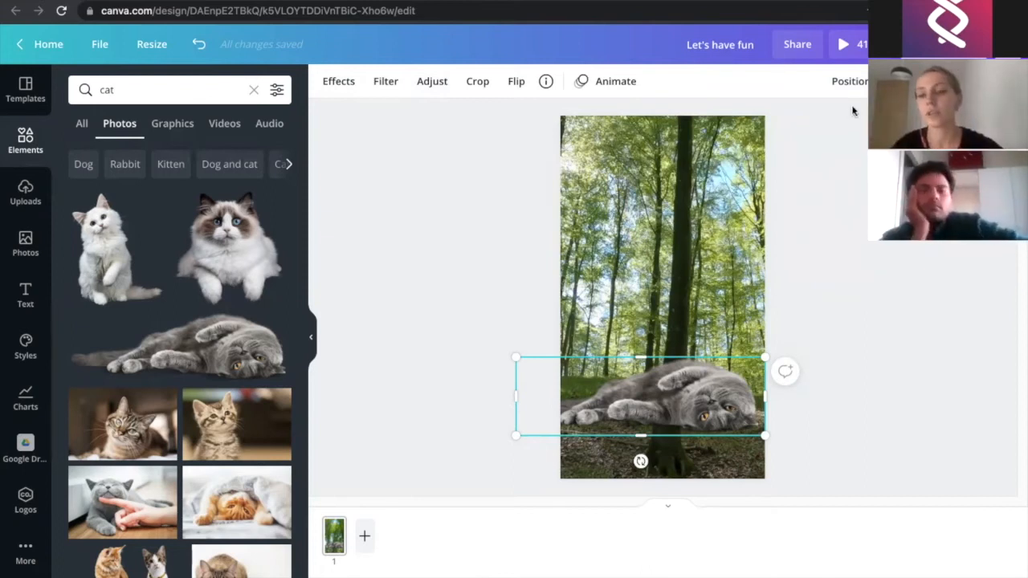
click(889, 81)
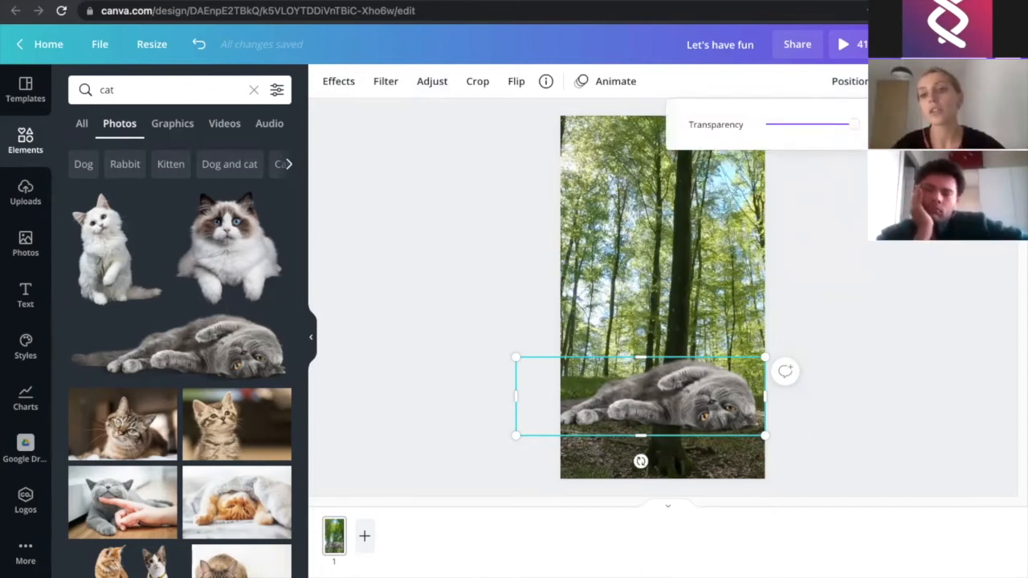
mouse_move(851, 124)
mouse_down()
mouse_move(803, 122)
mouse_move(853, 124)
mouse_up()
click(890, 81)
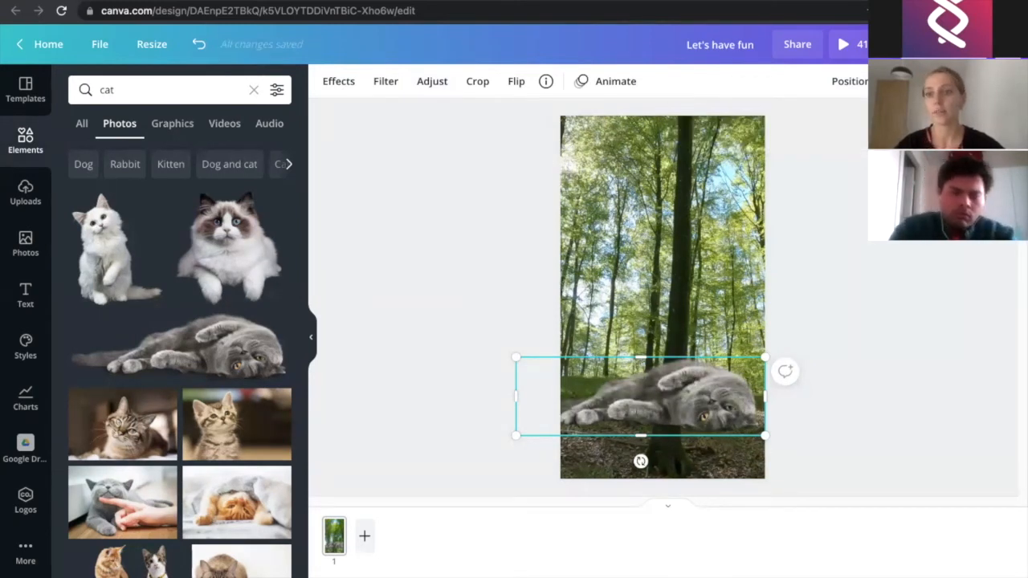
Examine the design's sharing options, including links to edit, use as template or watch
click(798, 46)
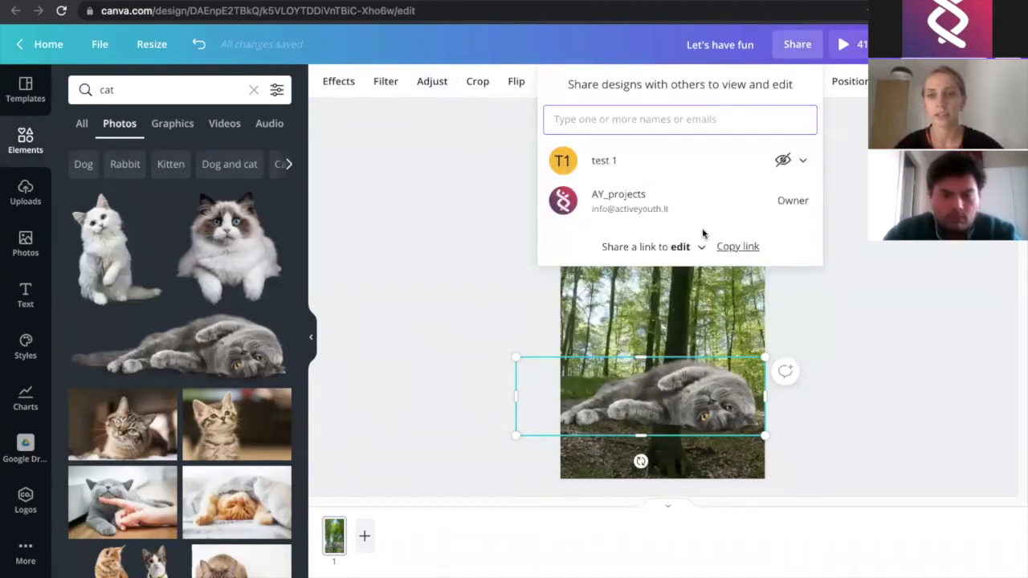
click(700, 252)
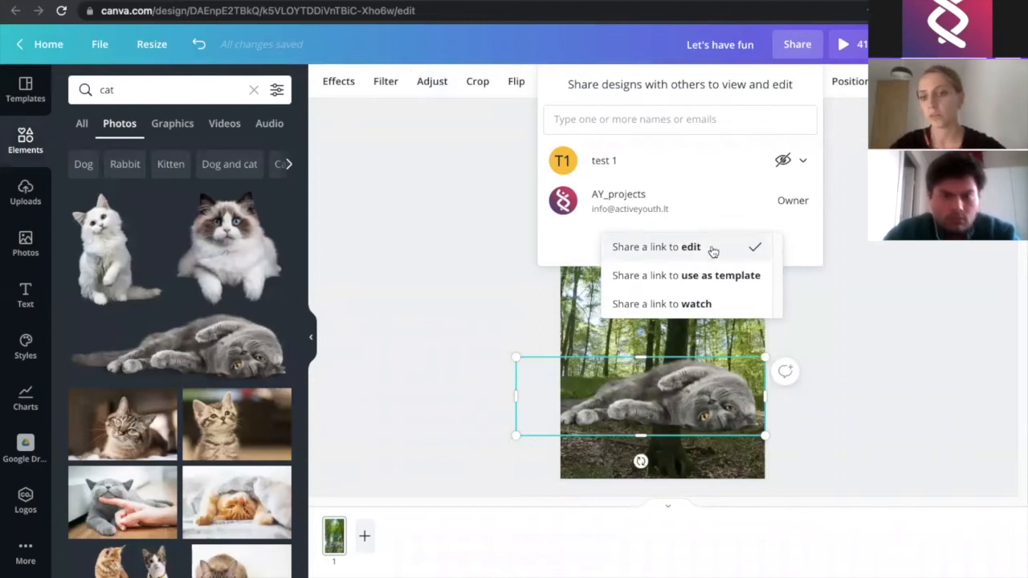
click(713, 251)
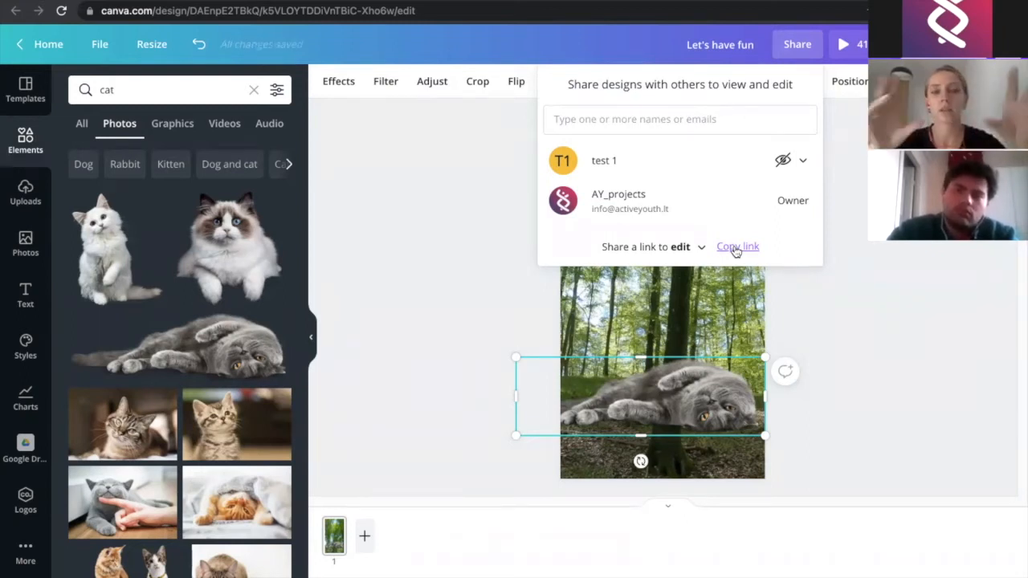
click(680, 247)
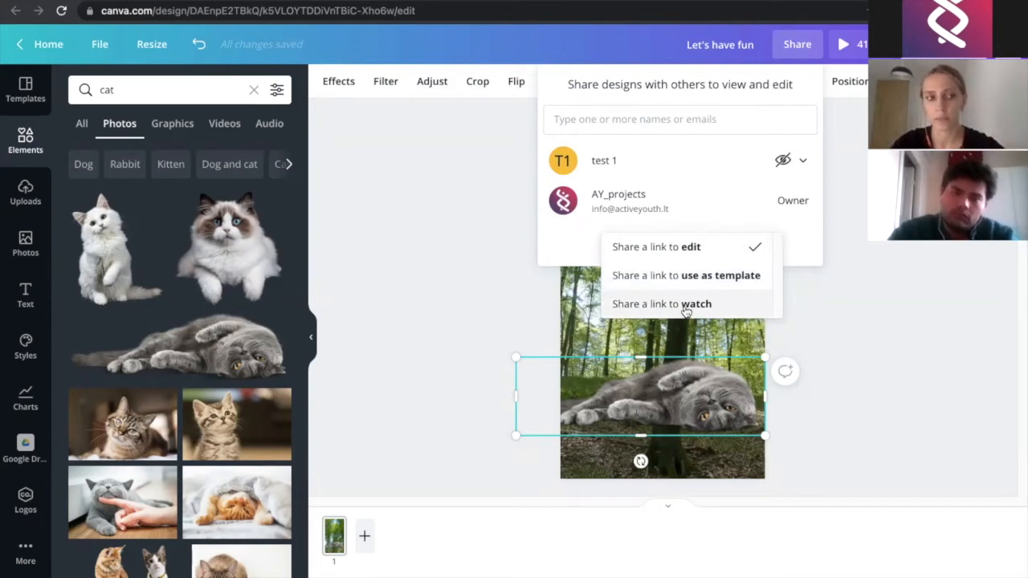
click(425, 233)
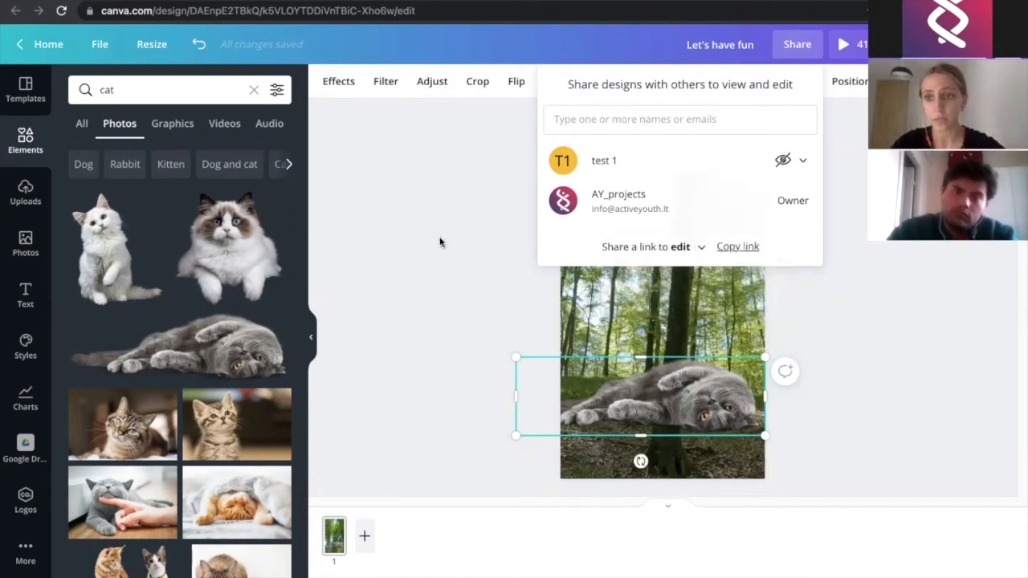
click(441, 241)
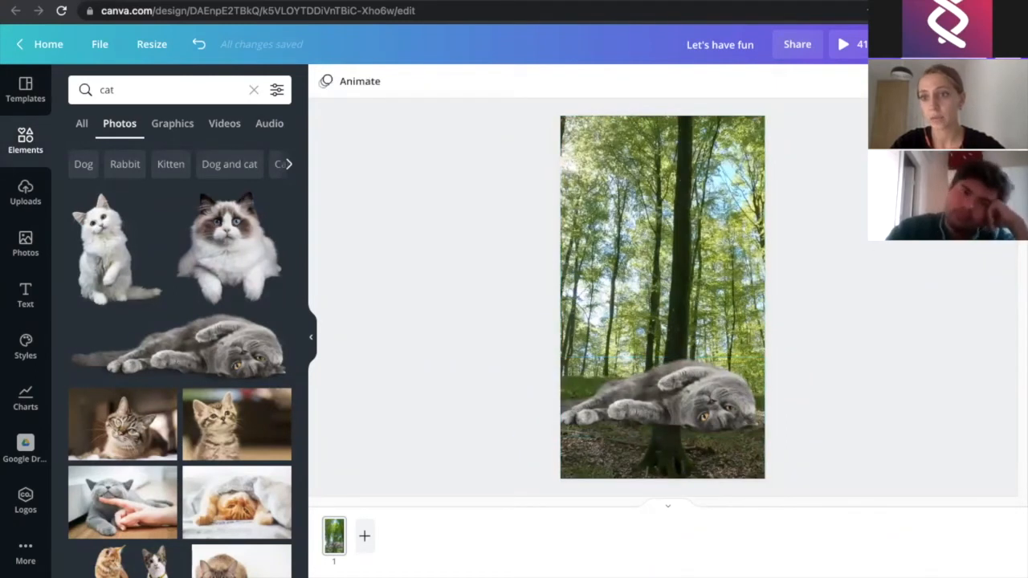
Examine the file types offered for downloading the design, without downloading it
click(908, 44)
click(892, 143)
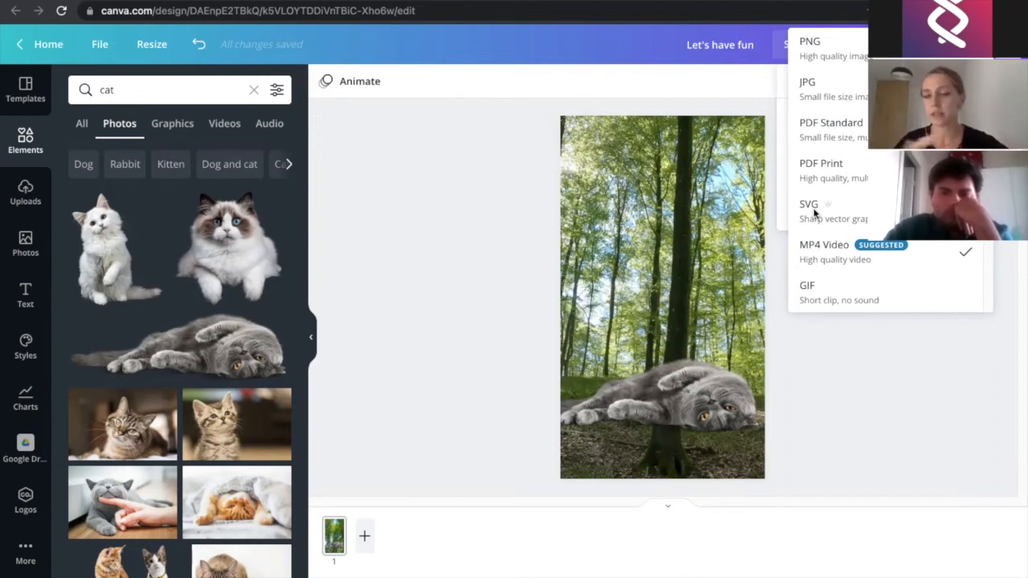
click(538, 287)
click(529, 280)
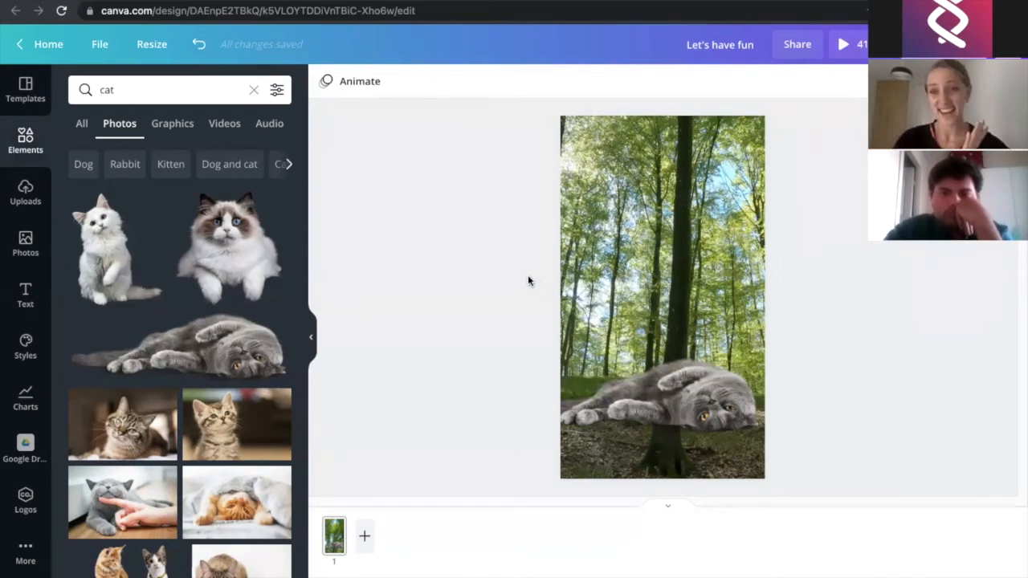
Examine the uploaded images, the stock photos, the text options and the style palettes available for the design
click(27, 207)
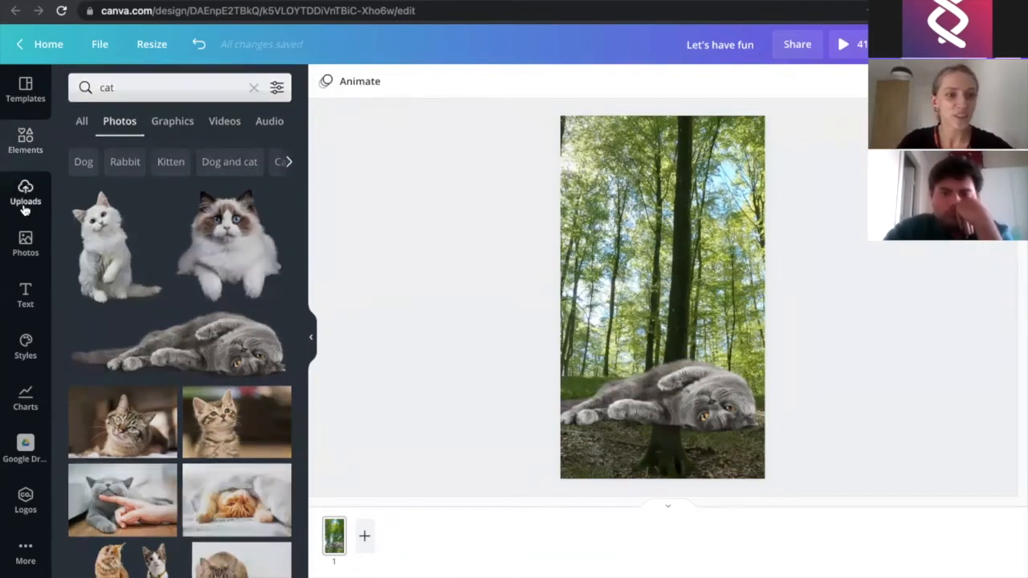
scroll(177, 388, down, 2)
scroll(177, 387, down, 7)
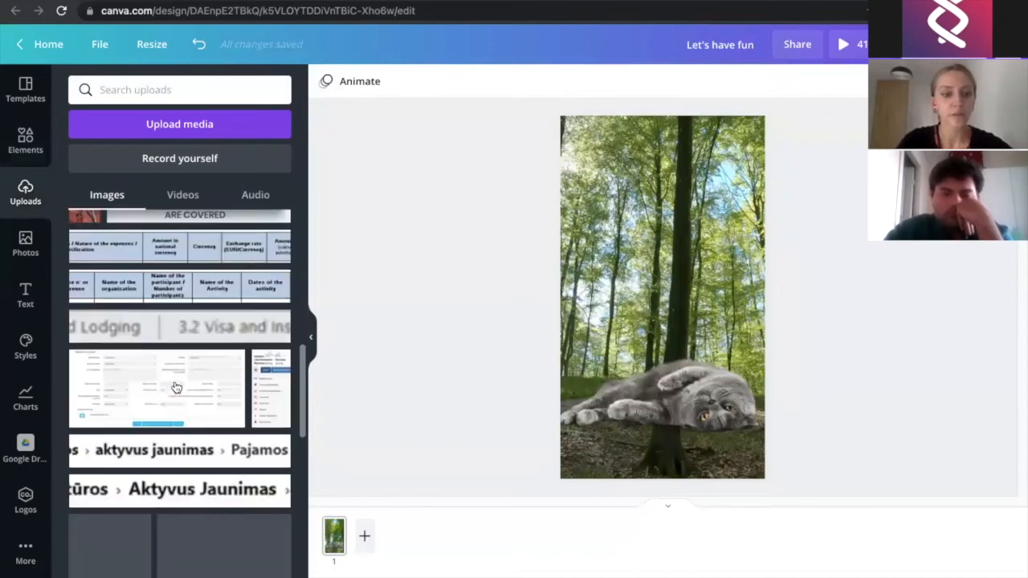
scroll(177, 388, up, 8)
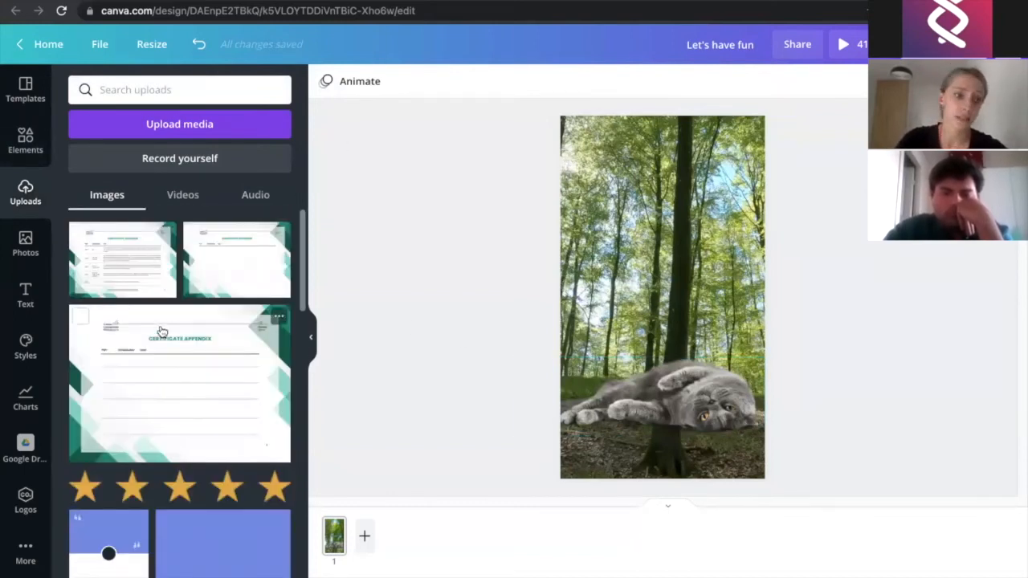
click(16, 251)
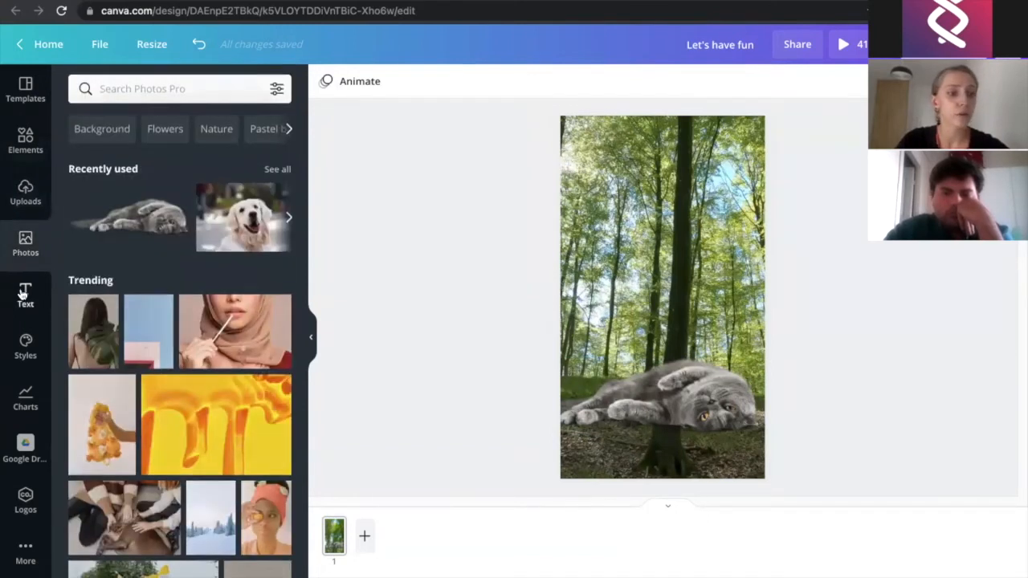
click(24, 293)
click(25, 352)
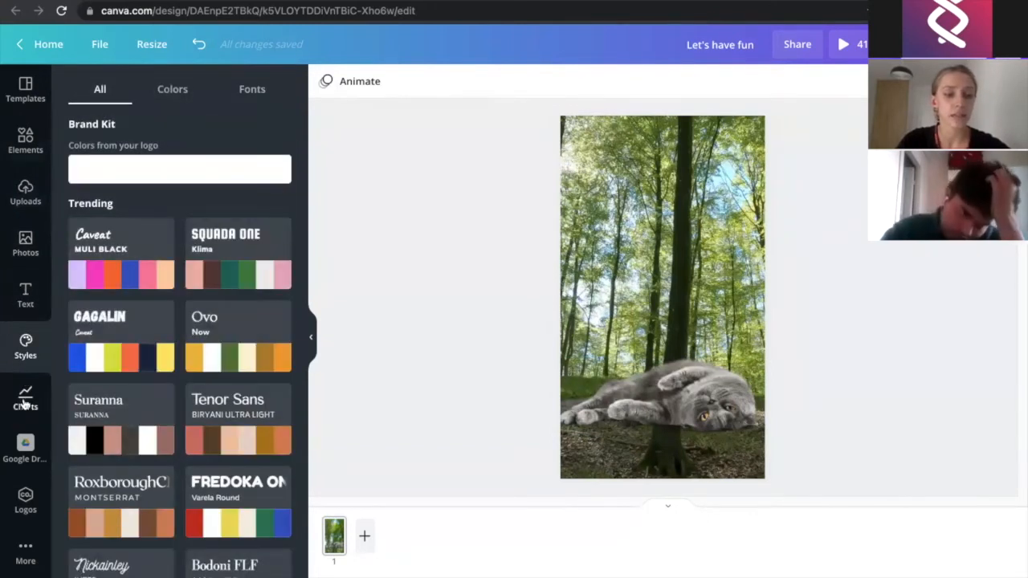
Insert a stacked row chart from the chart collection into the story
click(26, 394)
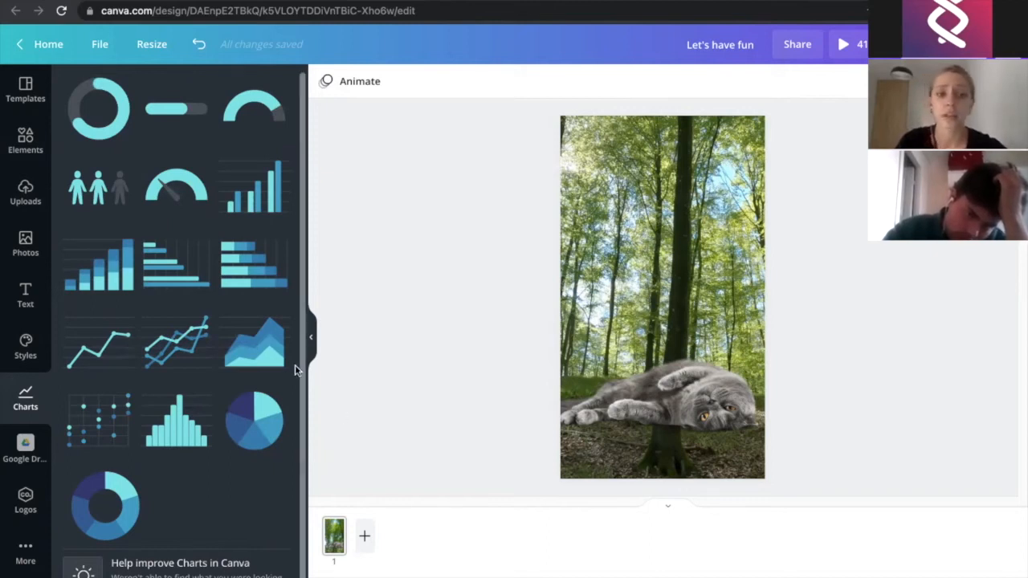
click(253, 259)
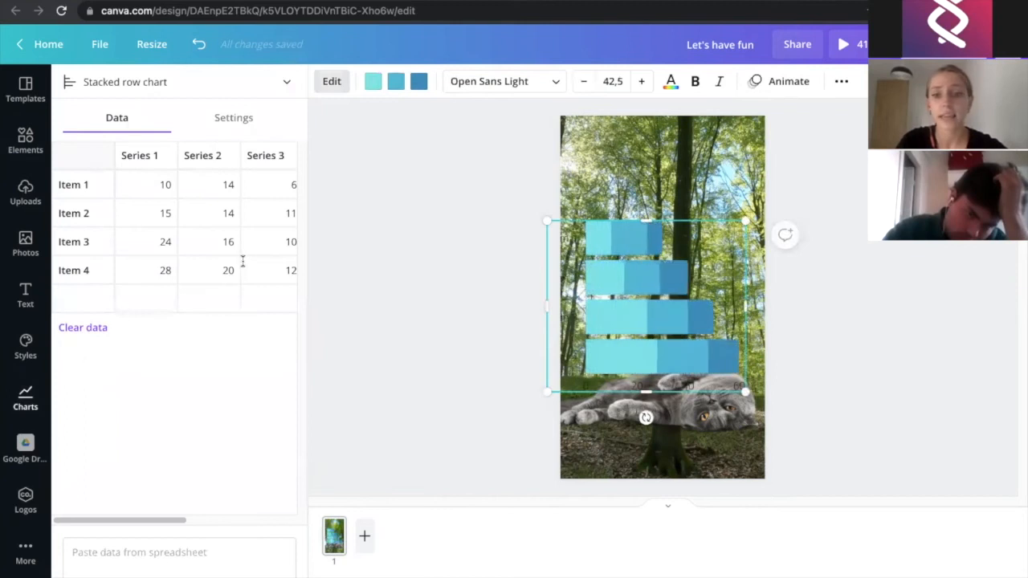
click(147, 181)
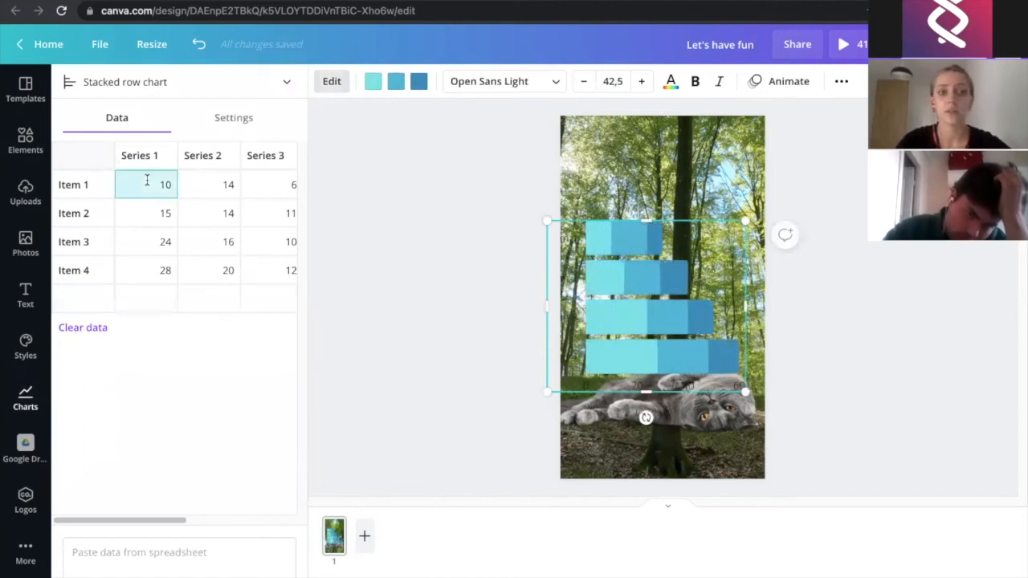
Rename the chart's first three items to banana, hot dogs and pizza
click(106, 187)
text(banana)
click(100, 204)
text(ho)
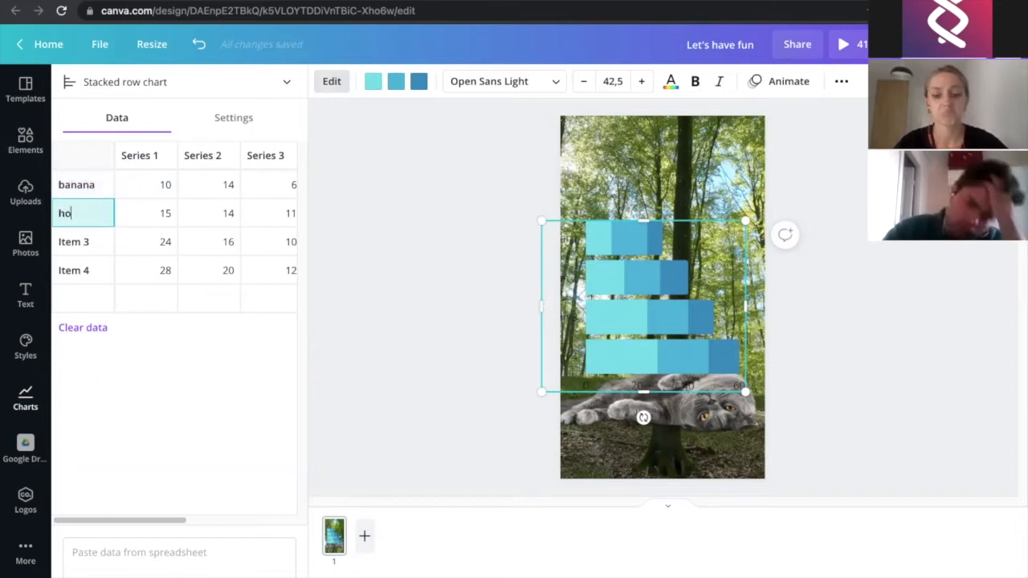
text(t dogs)
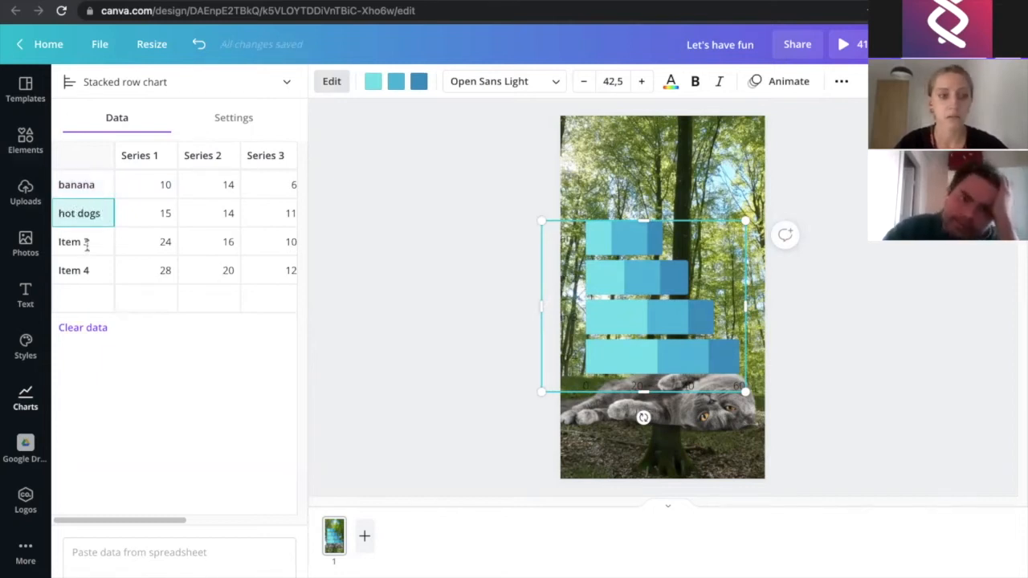
click(96, 242)
text(pizza)
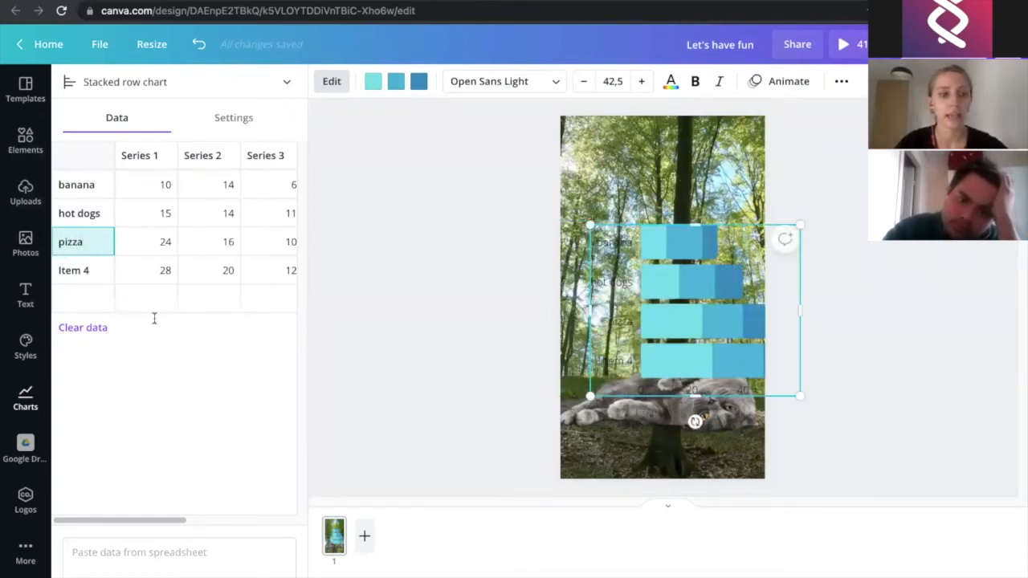
Shrink the chart until its text size is 29,8 and centre it horizontally above the cat
click(517, 90)
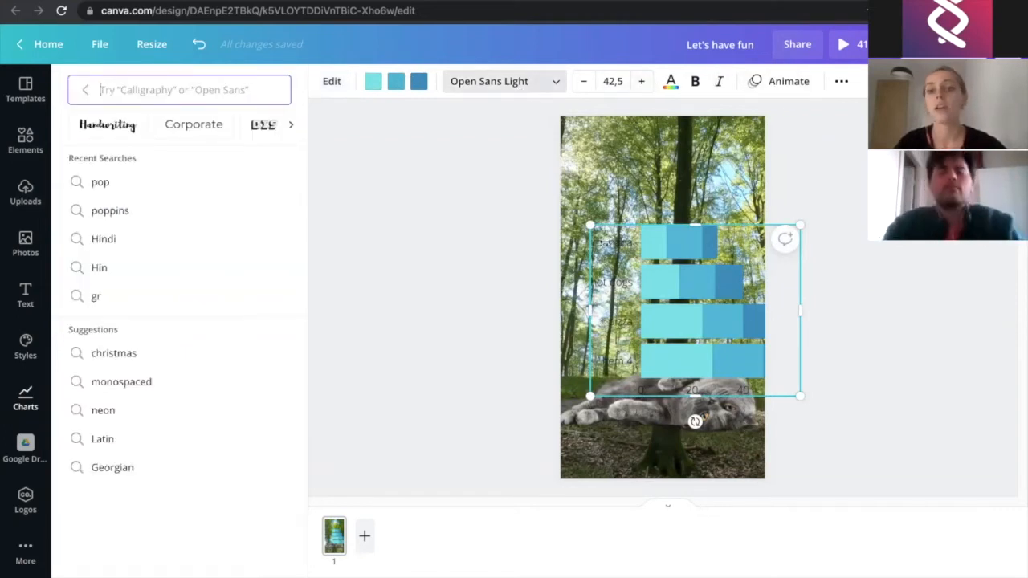
drag(588, 227, 676, 275)
drag(722, 317, 665, 226)
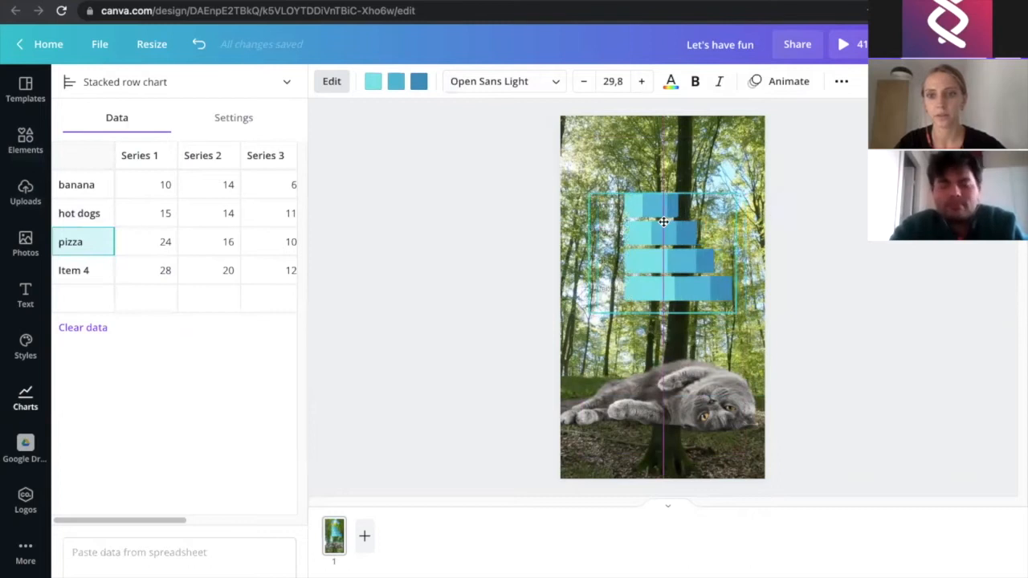
Apply the Breathe animation to the chart and the Tumble animation to the cat photo
click(783, 81)
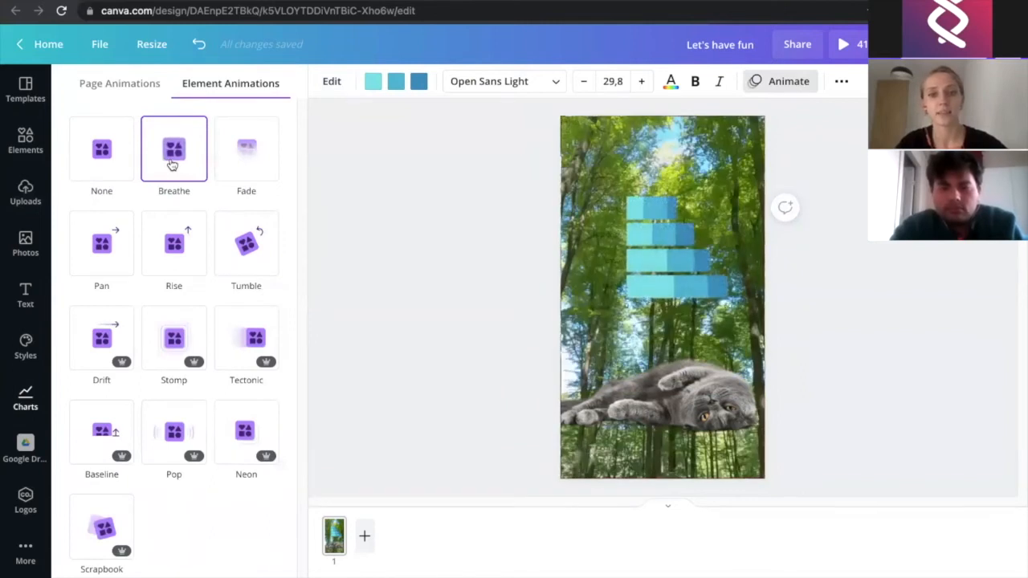
click(172, 164)
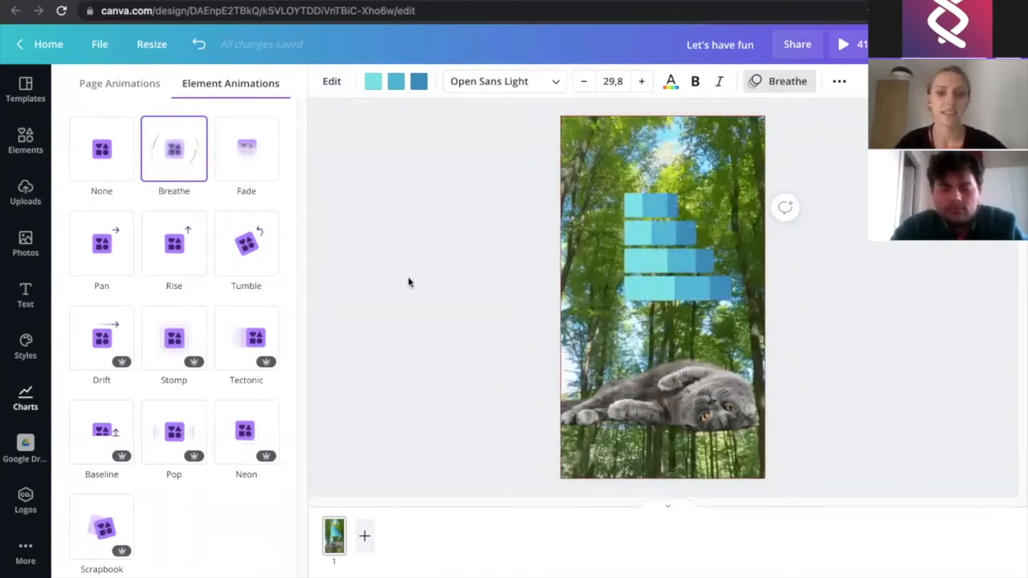
click(703, 400)
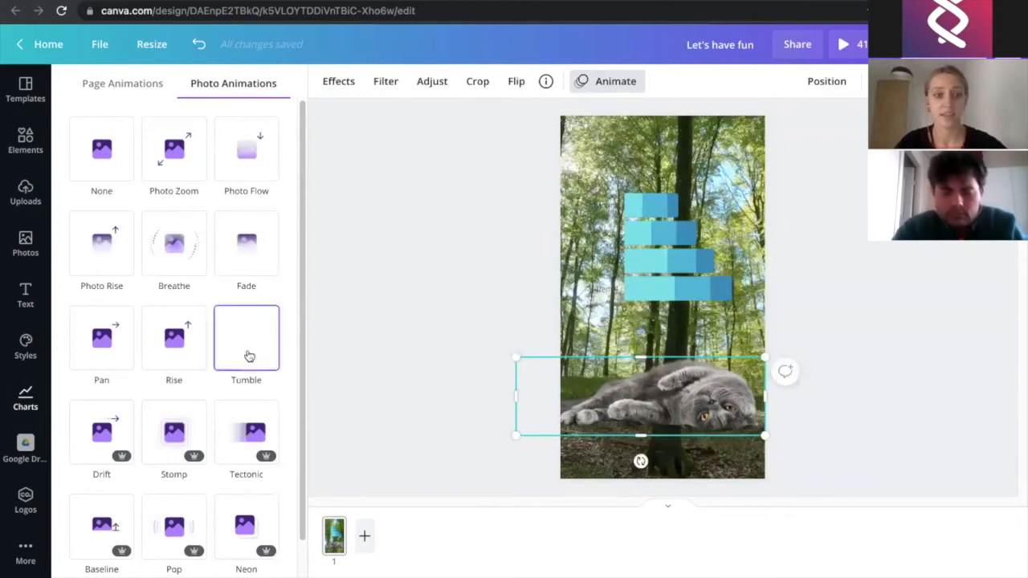
click(228, 329)
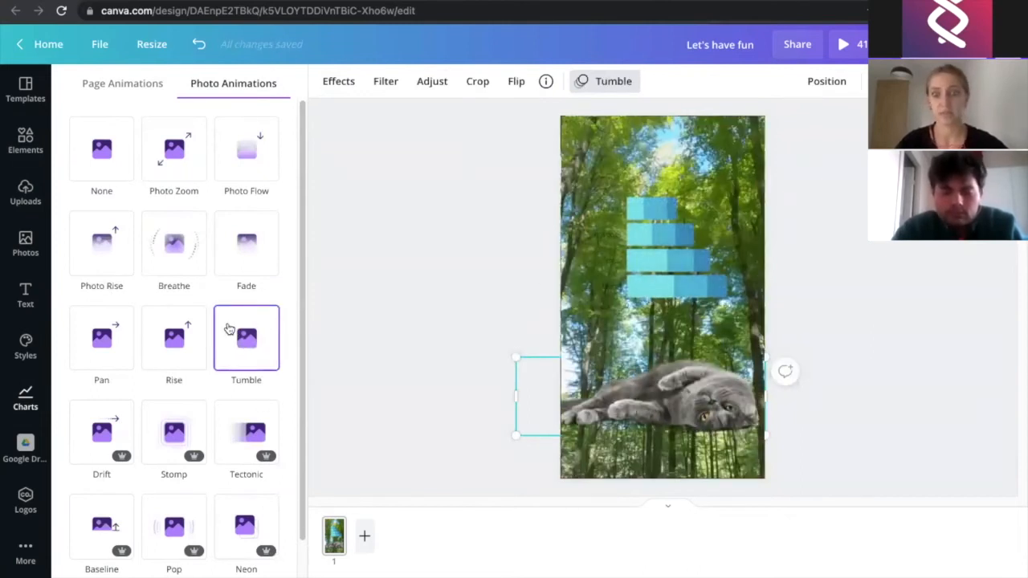
click(442, 283)
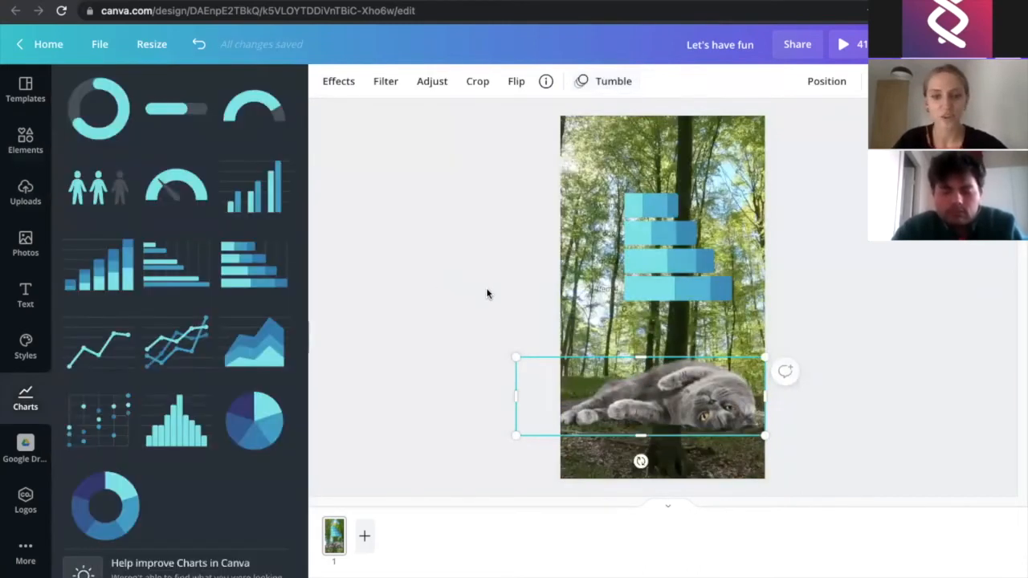
Examine the additional Canva content, the apps and integrations, and the suggested apps that can supply material for designs
click(24, 553)
scroll(149, 394, down, 5)
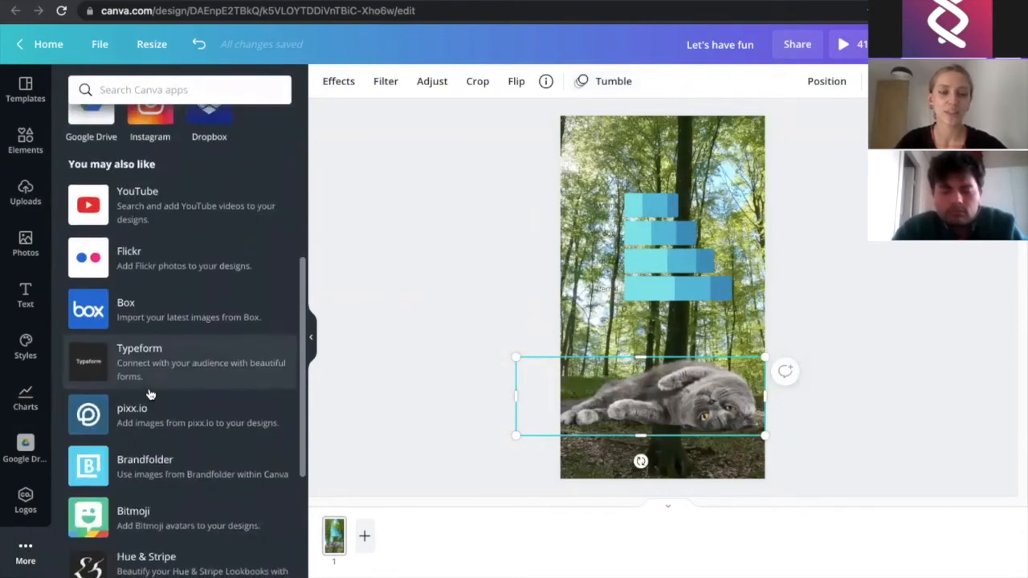
scroll(149, 394, up, 4)
scroll(149, 394, down, 5)
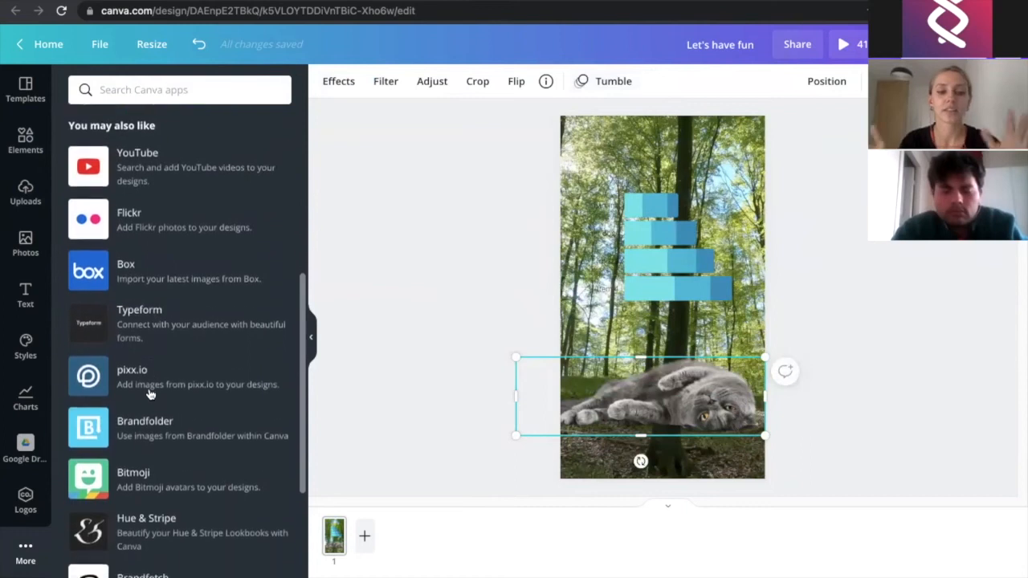
scroll(149, 395, down, 1)
scroll(150, 394, up, 5)
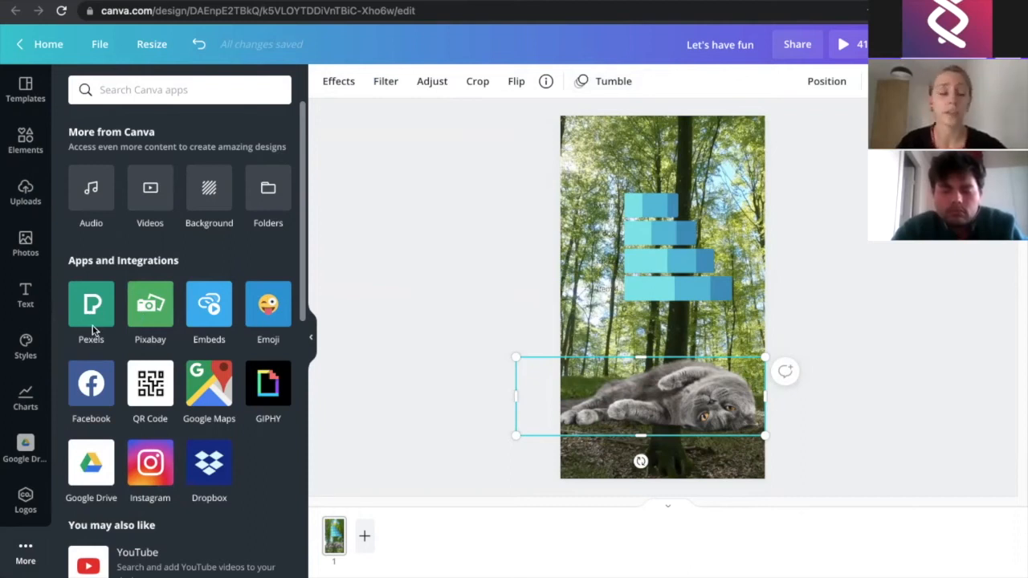
scroll(199, 451, down, 5)
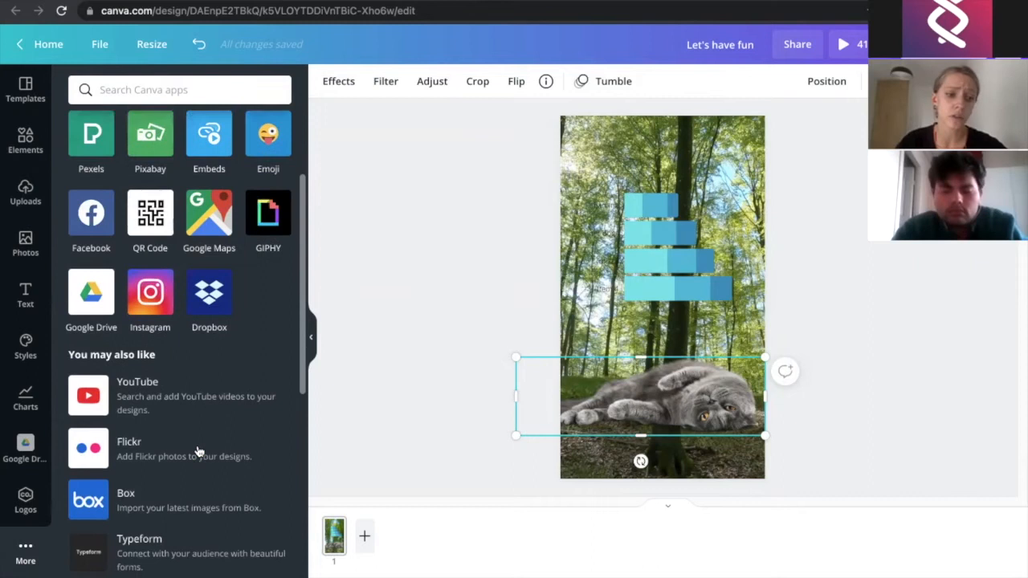
scroll(199, 452, down, 5)
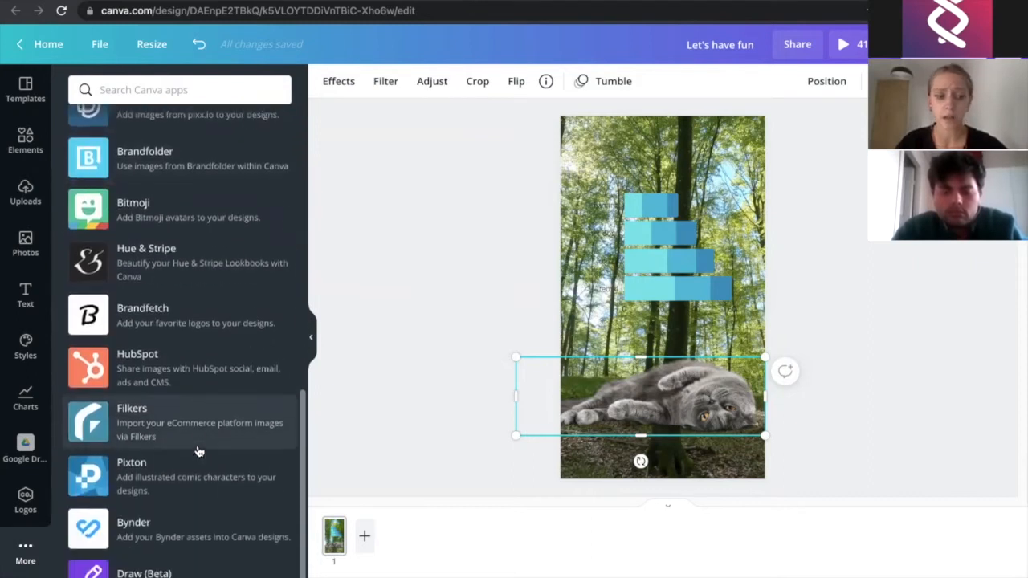
scroll(197, 466, up, 10)
scroll(233, 444, down, 1)
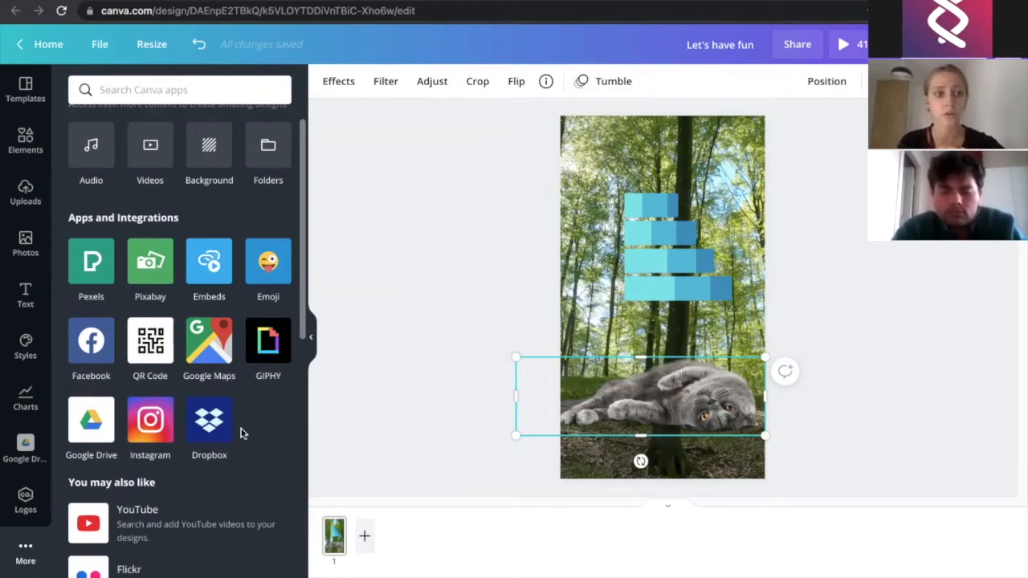
scroll(242, 367, up, 1)
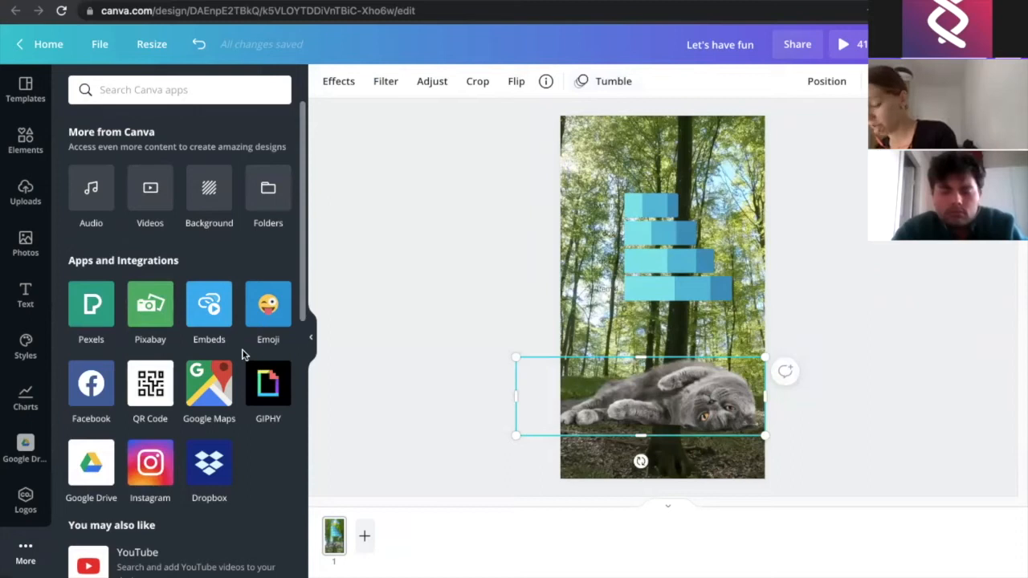
click(394, 303)
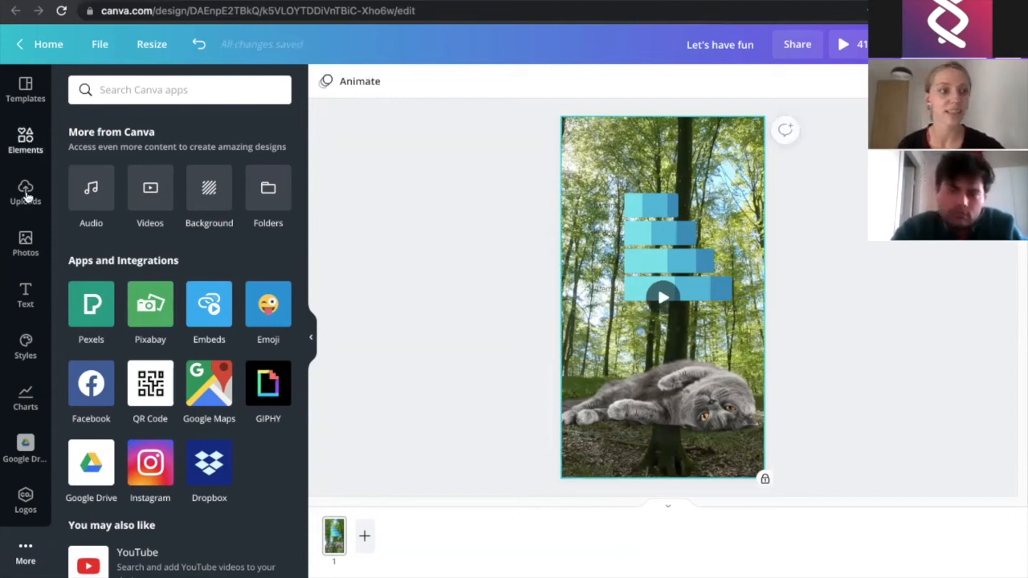
Add a heading to the page and place it above the chart
click(26, 293)
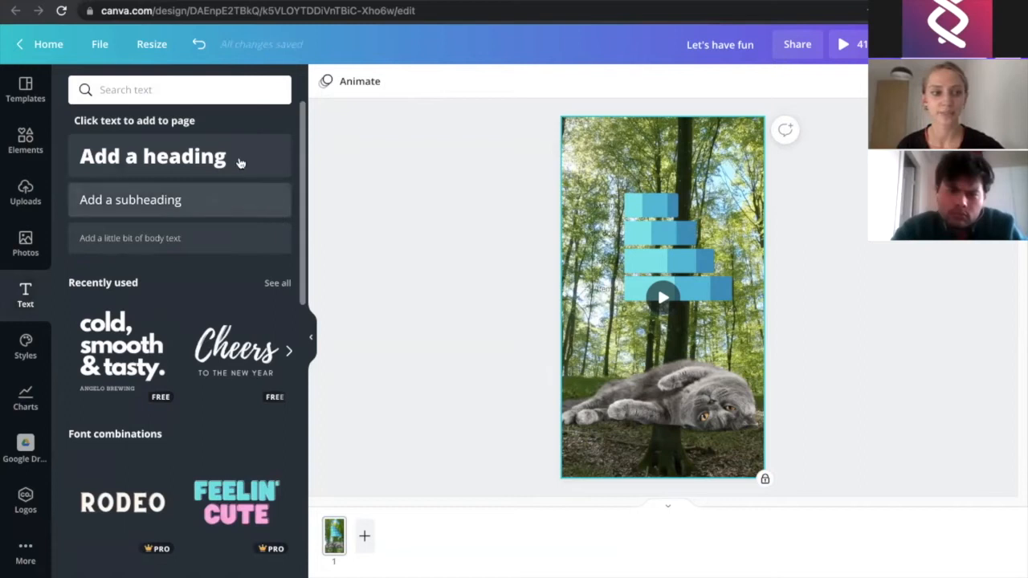
click(211, 157)
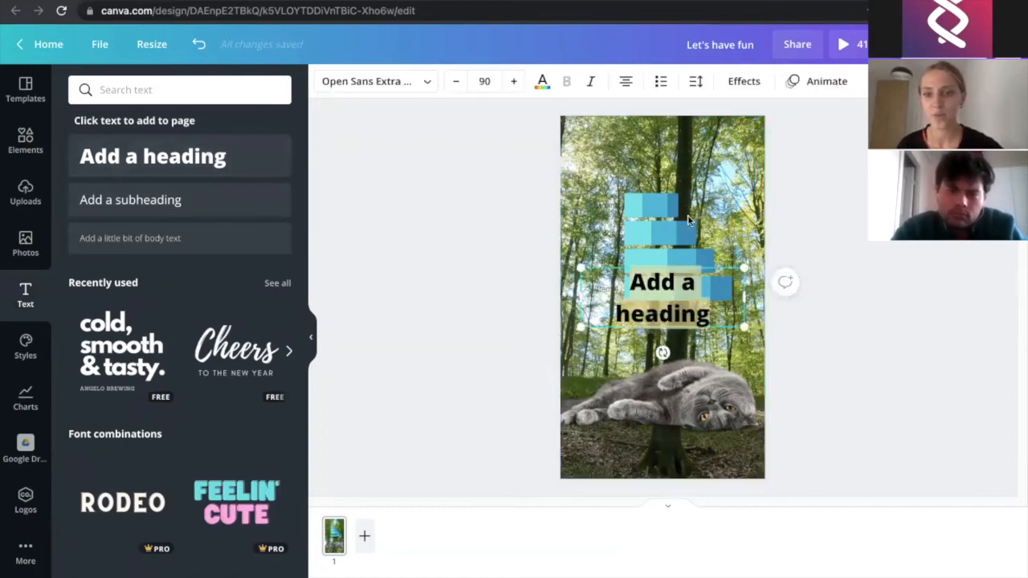
click(507, 230)
click(670, 327)
drag(671, 327, 671, 194)
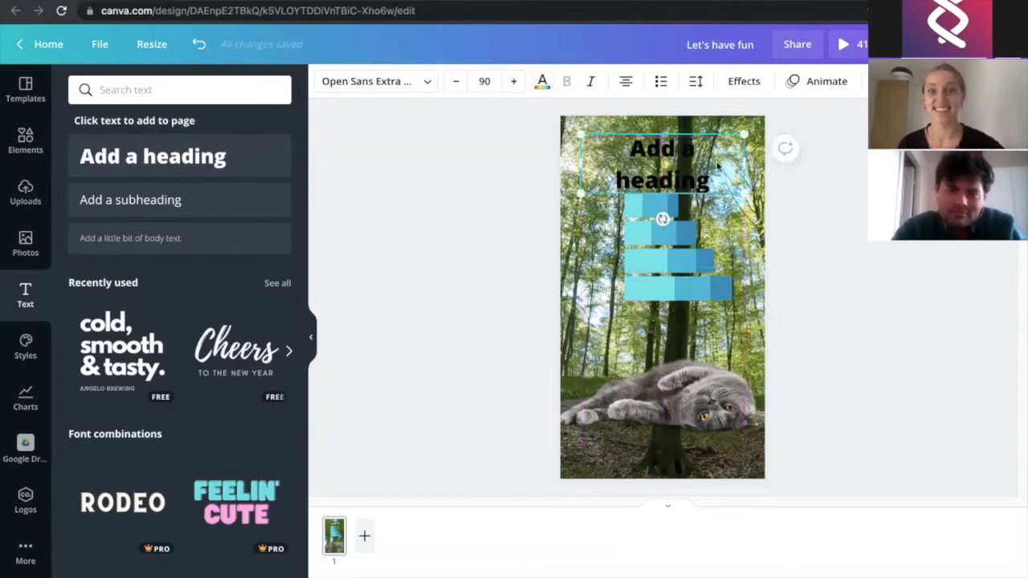
Recolour the heading with the white logo colour and fit it on one line just above the chart
double_click(698, 171)
click(542, 81)
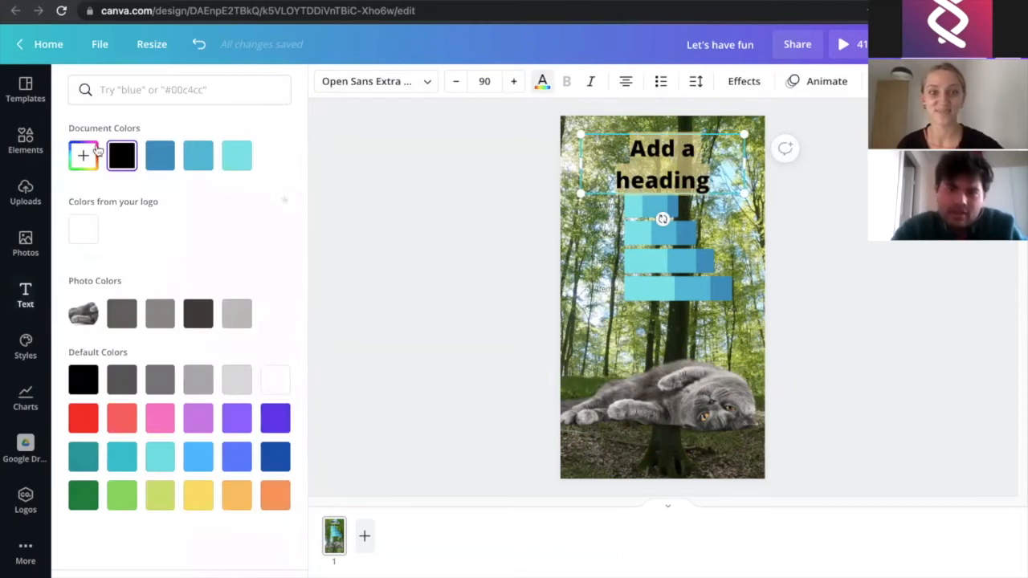
click(84, 230)
key(Escape)
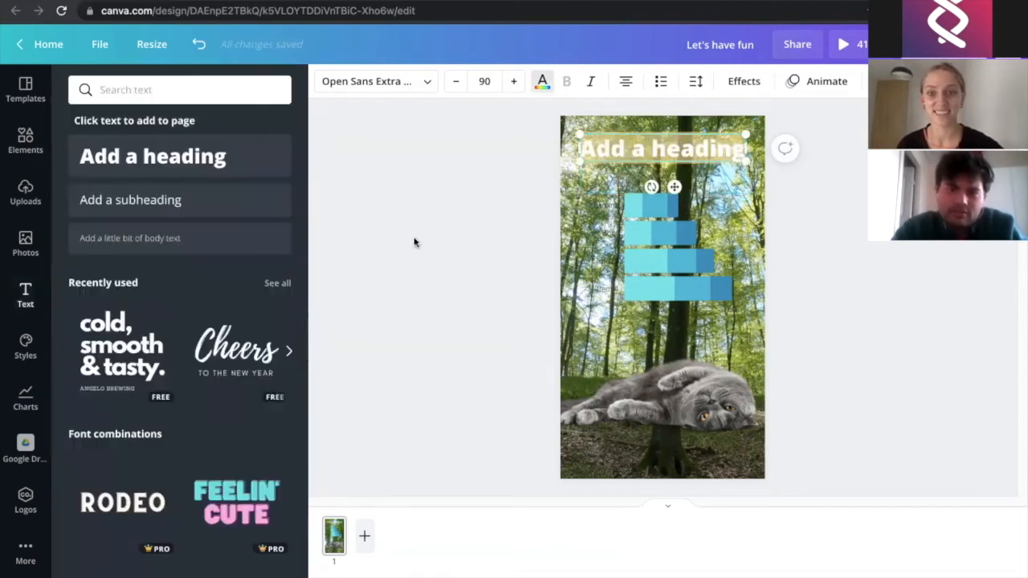
click(520, 206)
click(633, 153)
drag(633, 153, 635, 167)
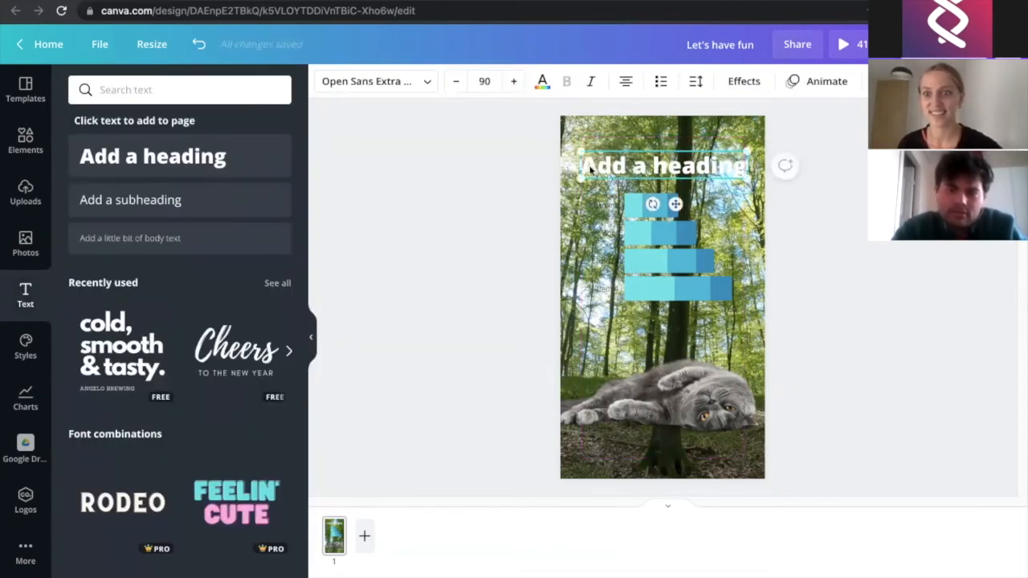
Delete the stacked row chart from the page
click(670, 262)
key(BackSpace)
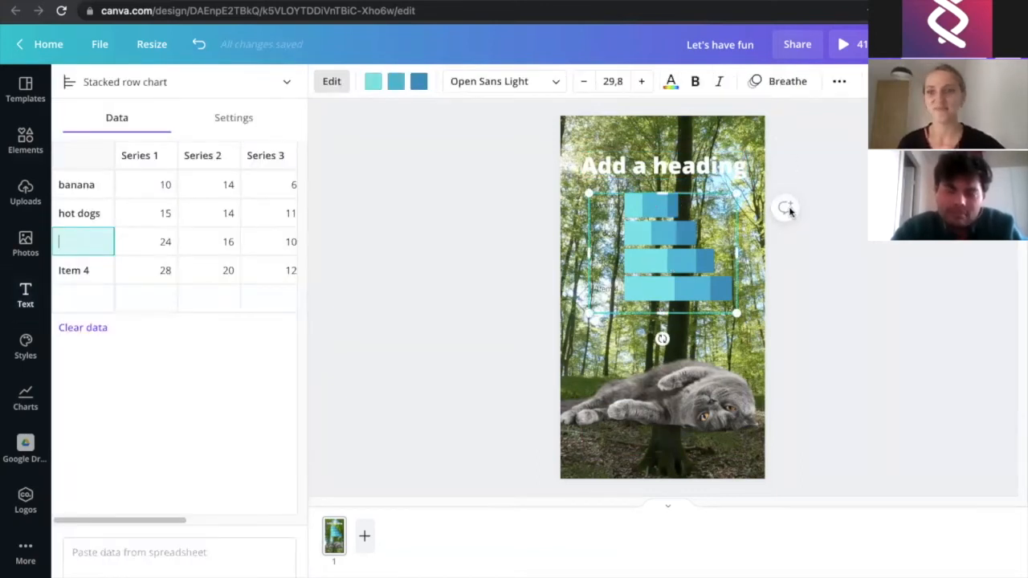
click(452, 268)
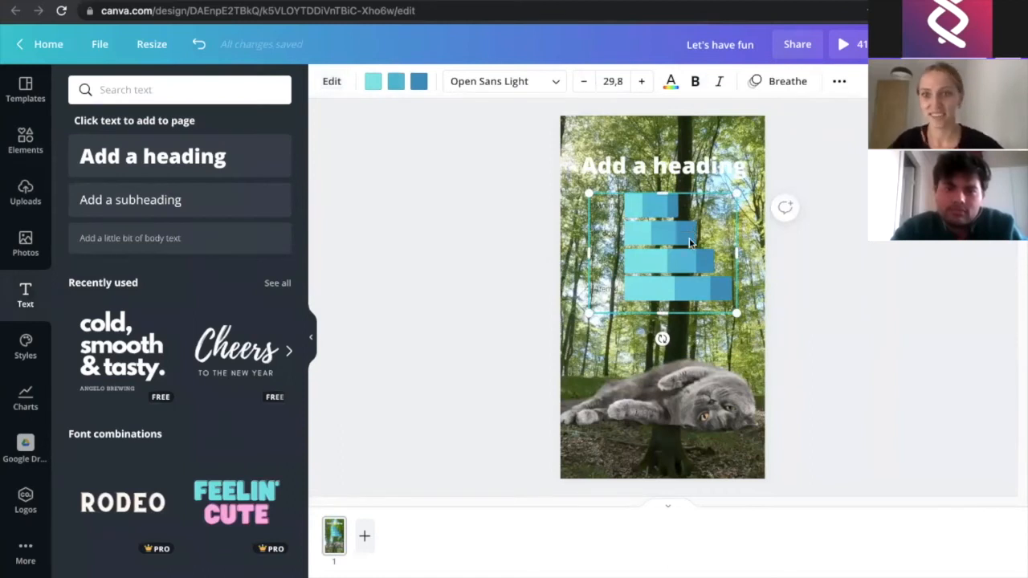
key(Delete)
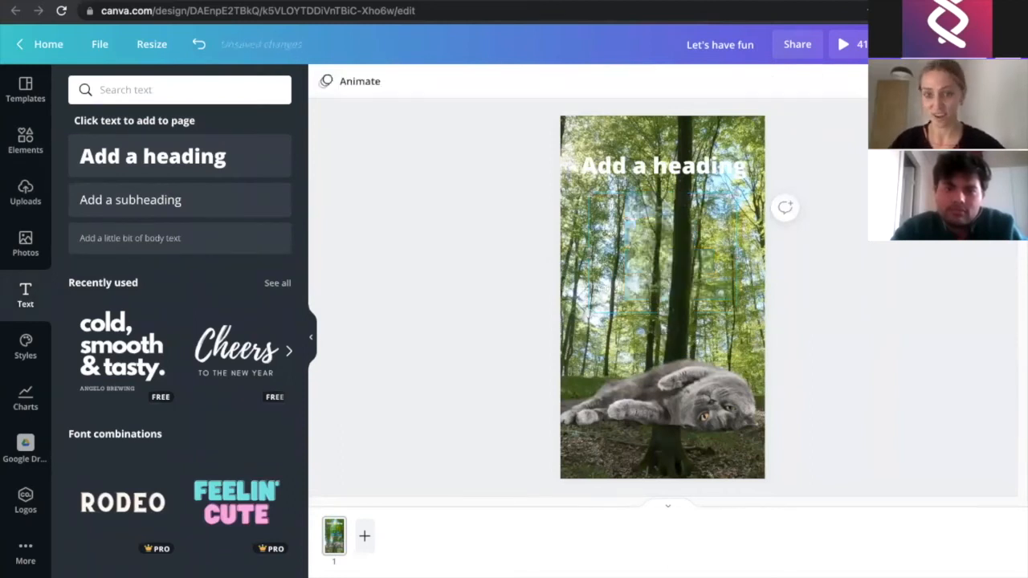
Move the heading down to the middle of the page above the cat and replace its text with "vfdkjdkjsdkcjsd"
drag(681, 170, 677, 260)
text(vfdkjdkjsdkcjsd)
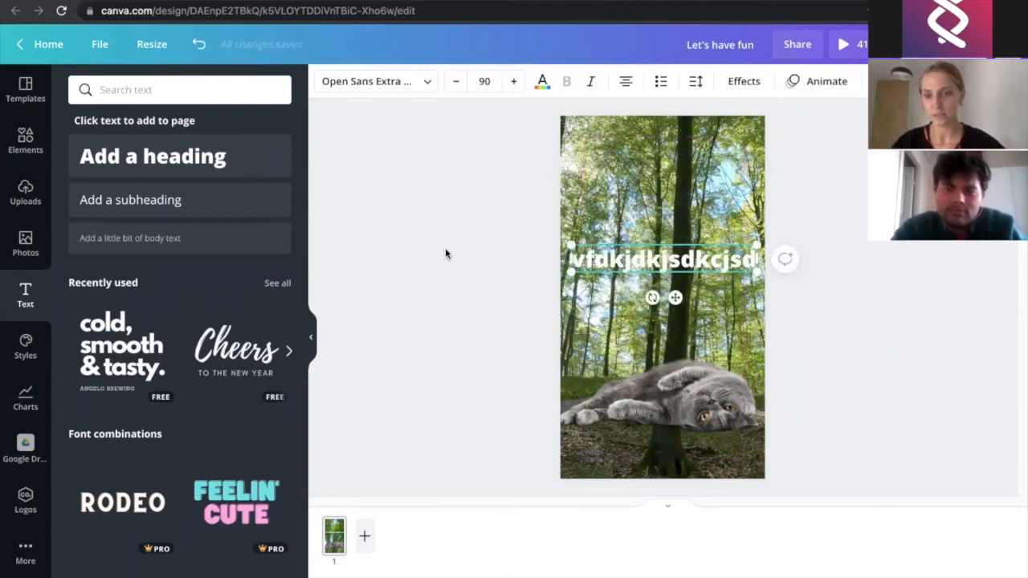
click(385, 262)
Check the additional formatting options for the heading, including Link, and close them without applying any
click(648, 262)
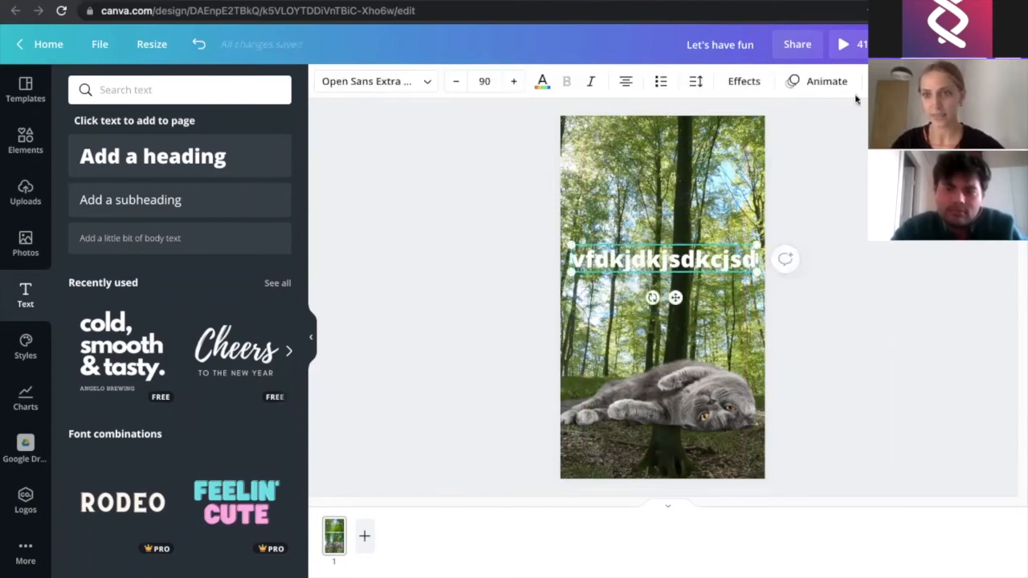
click(860, 83)
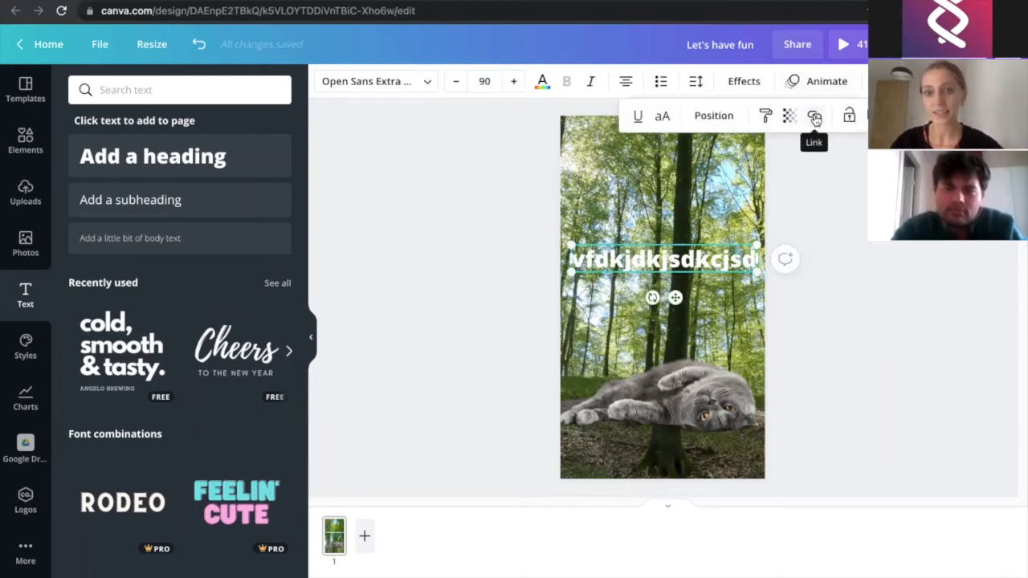
click(835, 188)
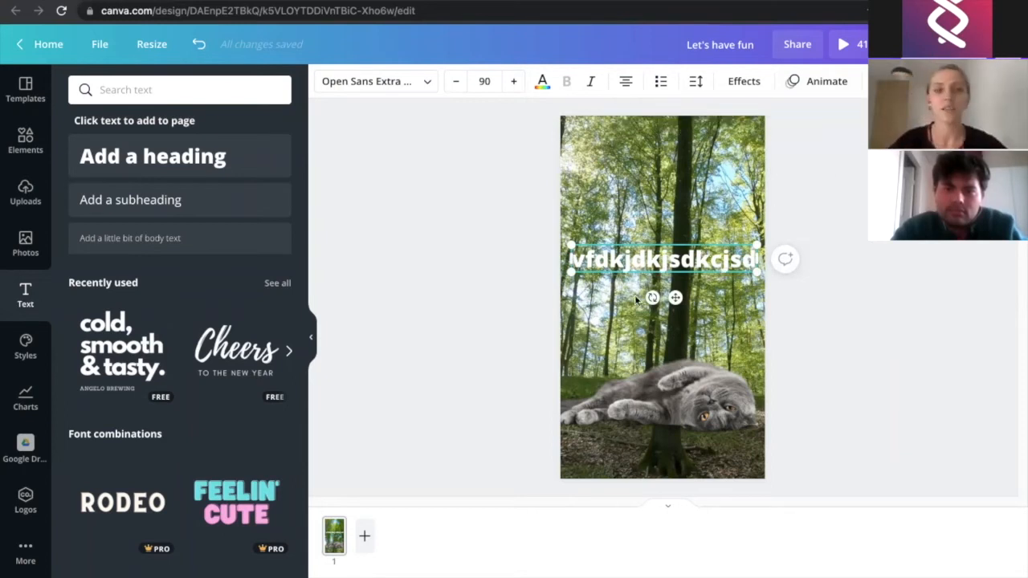
Delete the heading from the forest page
click(536, 282)
click(608, 268)
key(Delete)
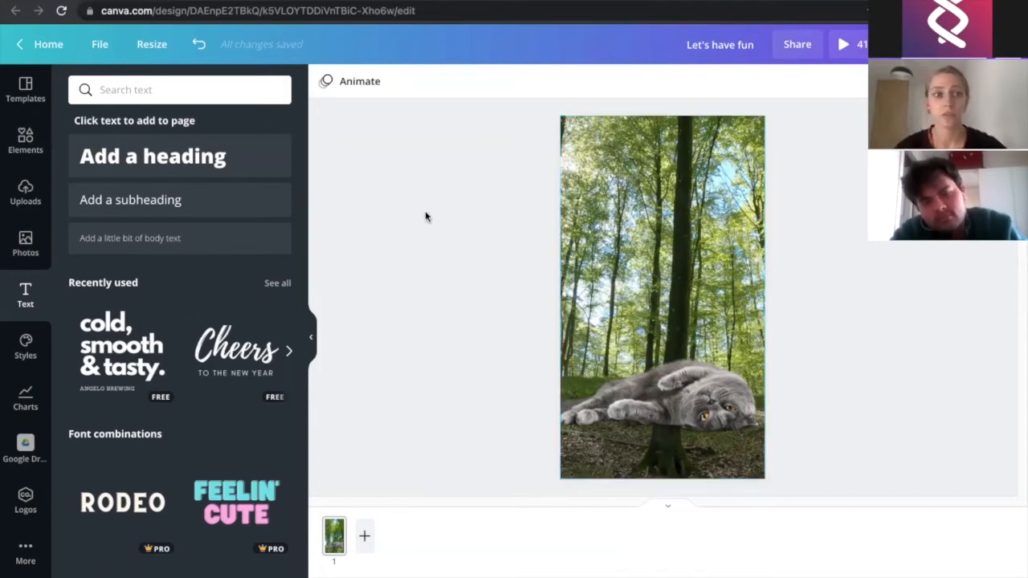
Create a copy of the design resized to Facebook Post (940 × 788 px) and preview it
click(151, 46)
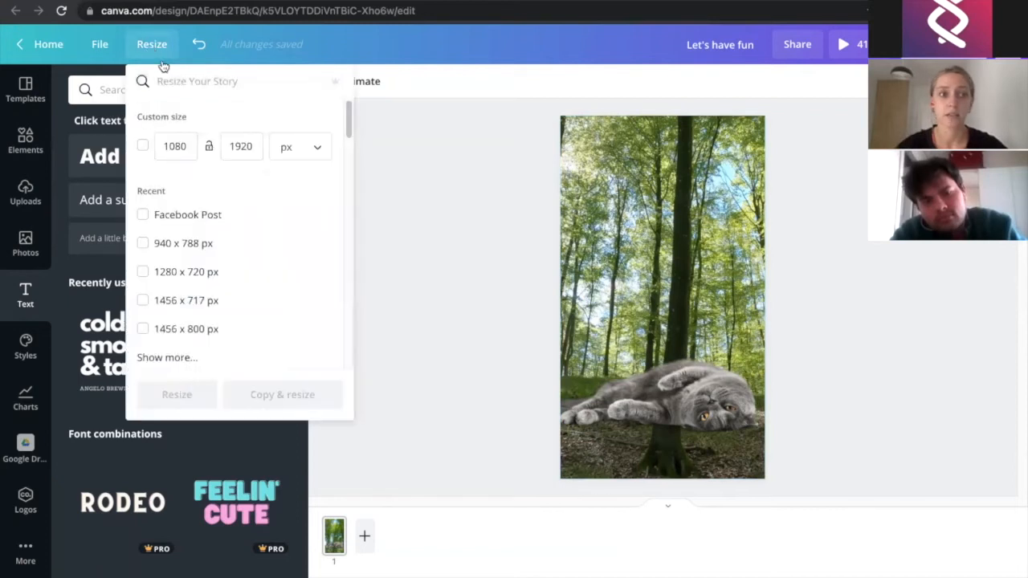
click(183, 215)
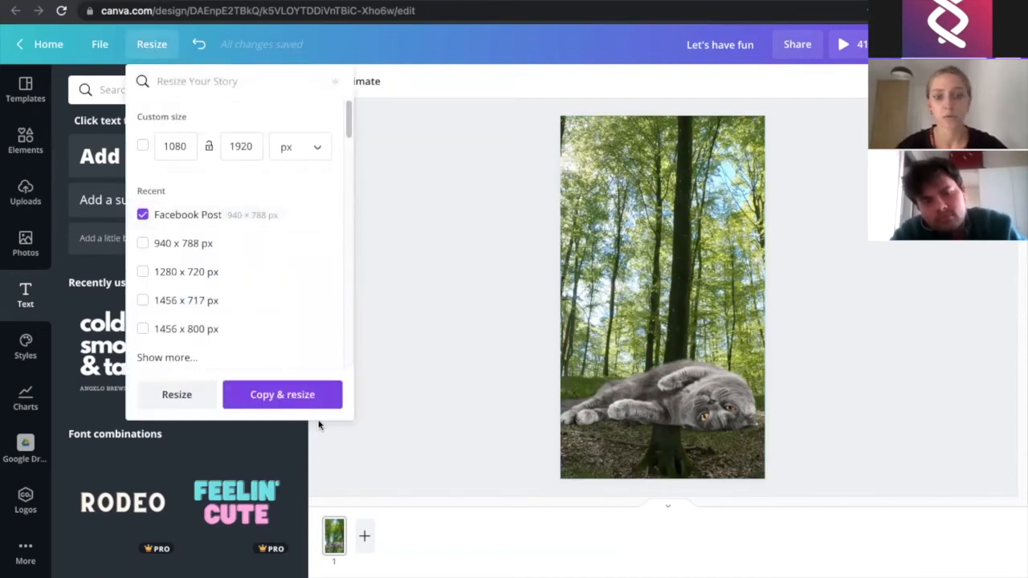
click(304, 401)
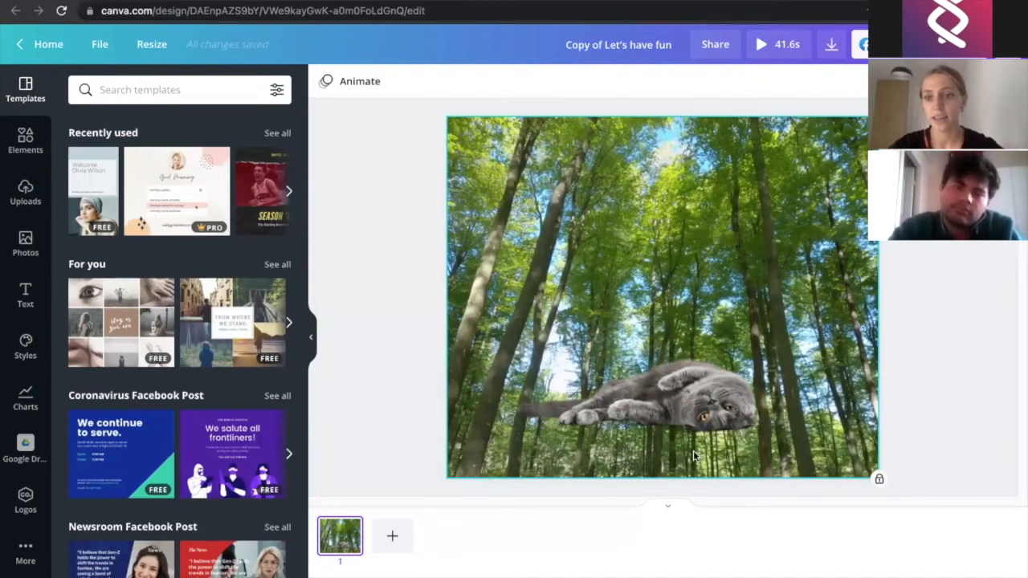
click(794, 48)
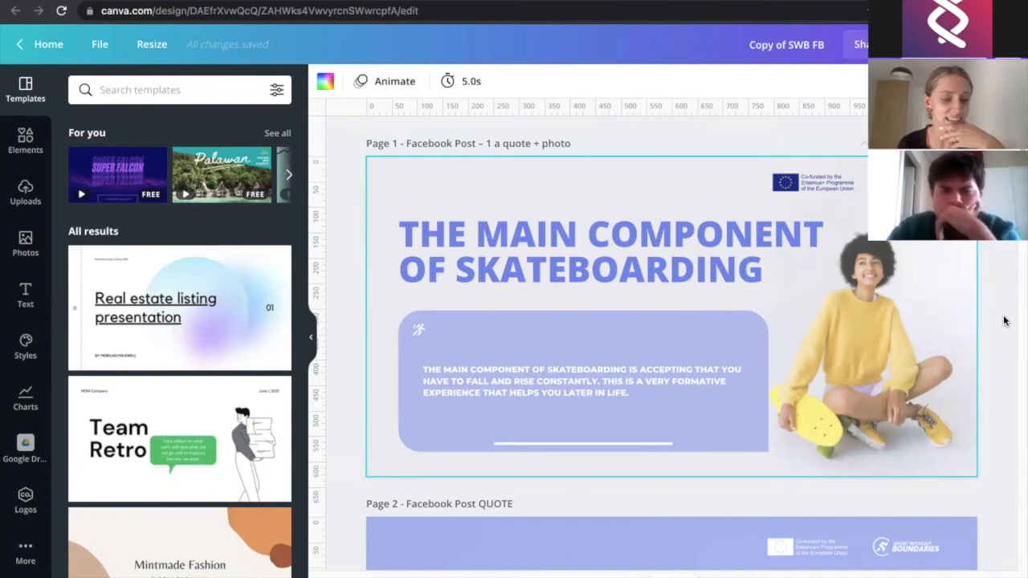
Look through the pages of the Copy of SWB FB design as thumbnails, as a grid and one by one, returning to page 1
click(673, 576)
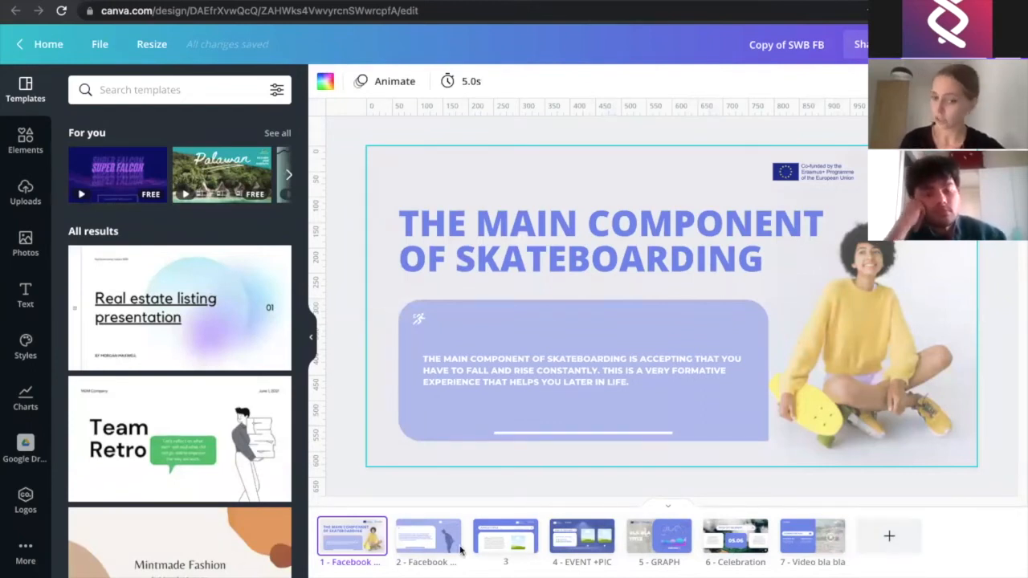
click(907, 576)
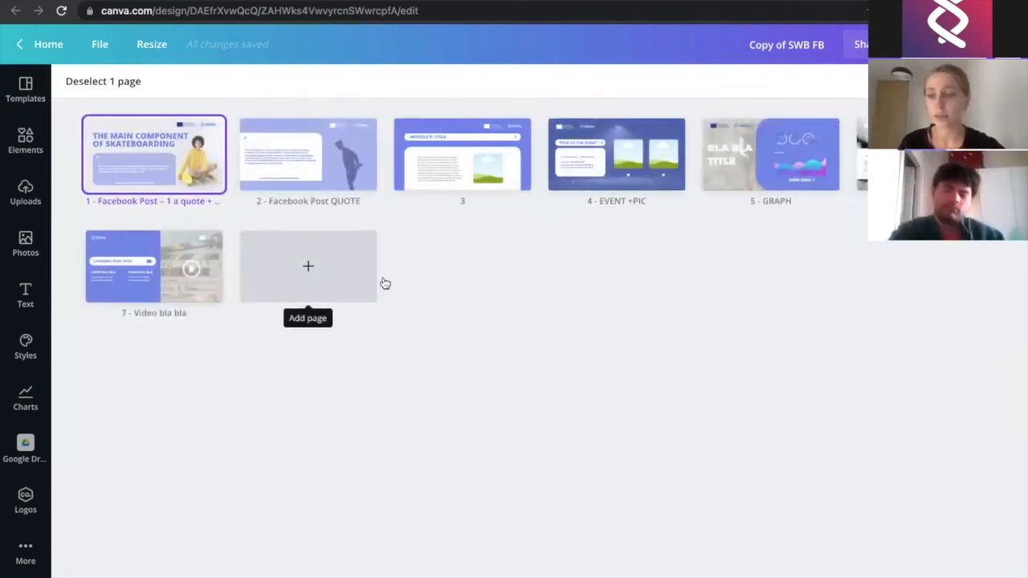
double_click(168, 168)
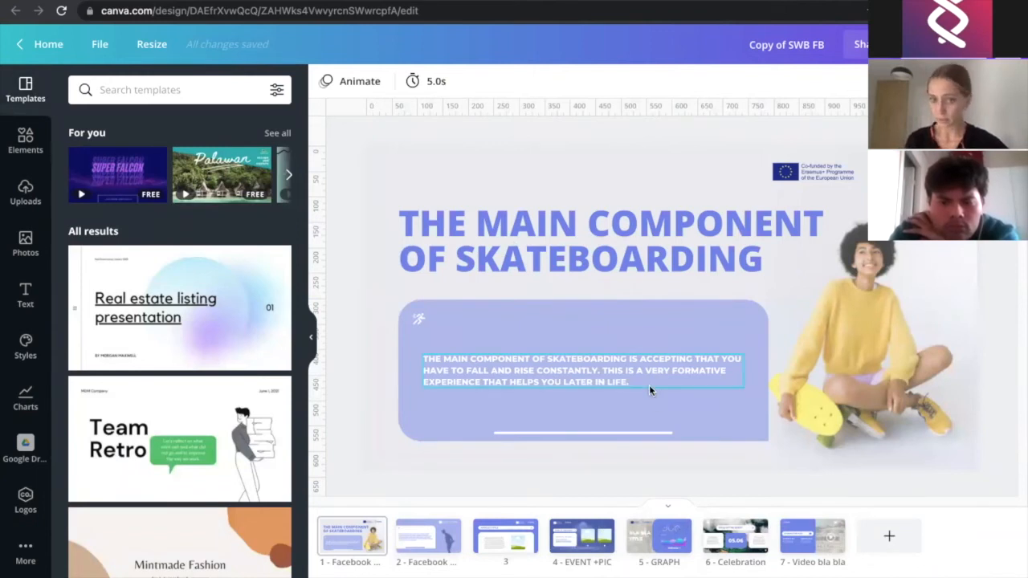
scroll(649, 384, down, 3)
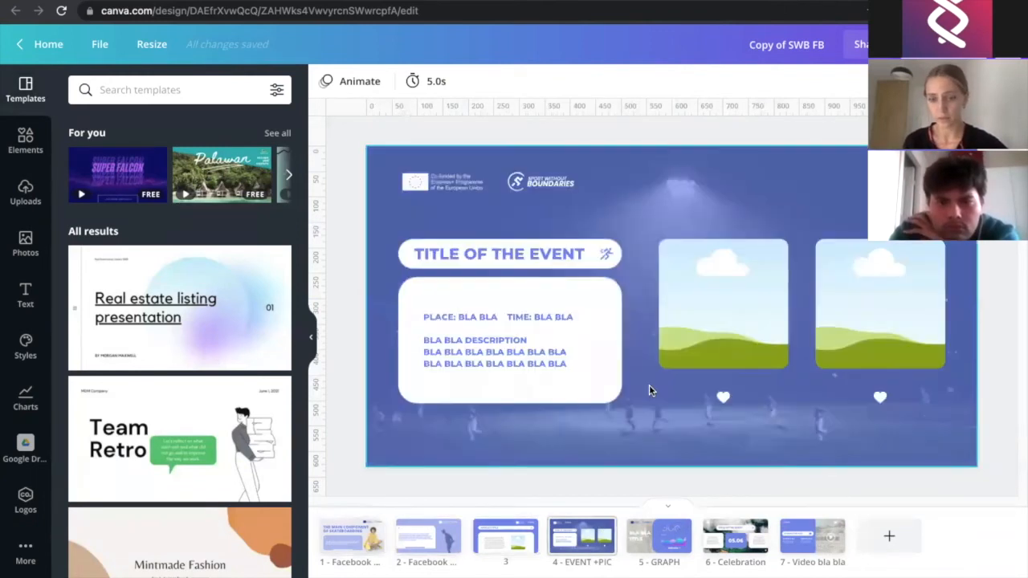
scroll(650, 390, up, 2)
scroll(651, 390, up, 1)
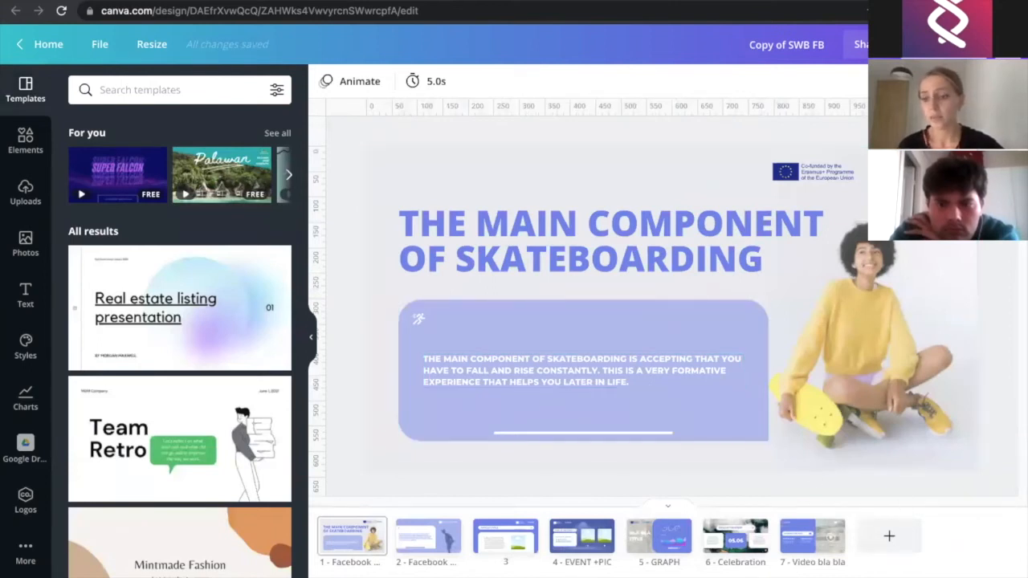
Present the skateboarding page full screen, try the Drumroll, Confetti, Blur and Quiet magic shortcuts, and exit the presentation
key(alt+super+p)
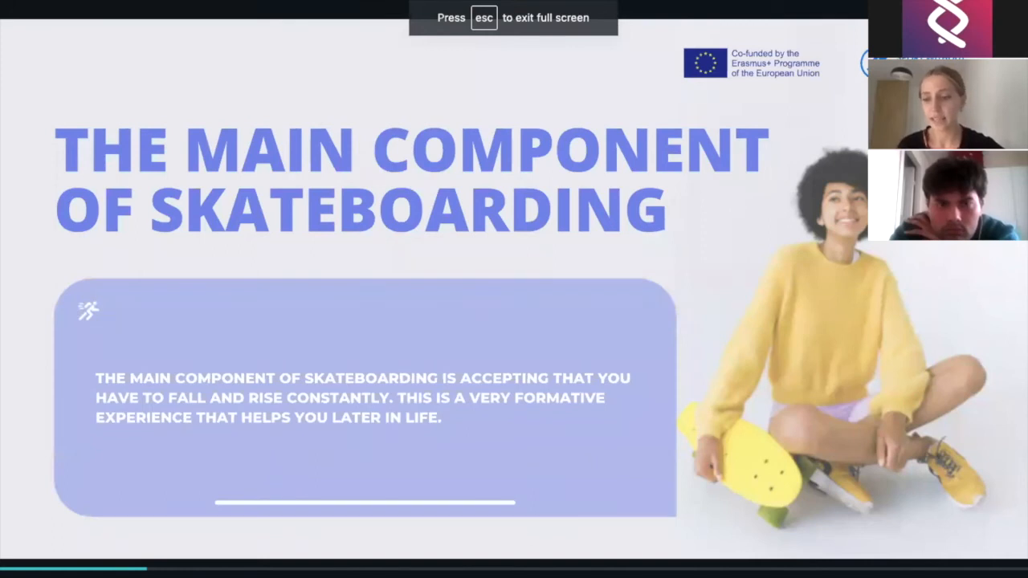
click(947, 560)
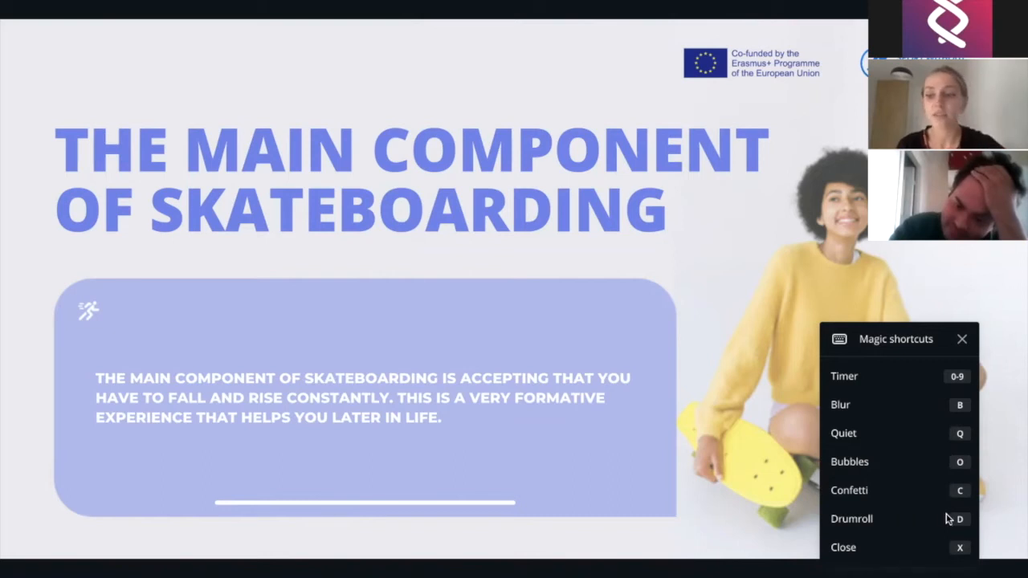
click(843, 527)
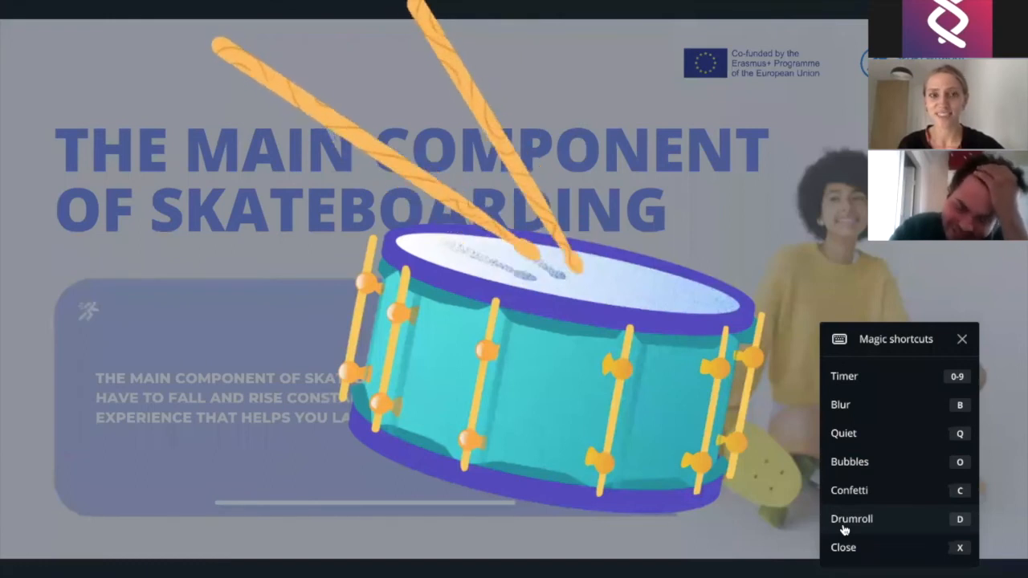
click(849, 490)
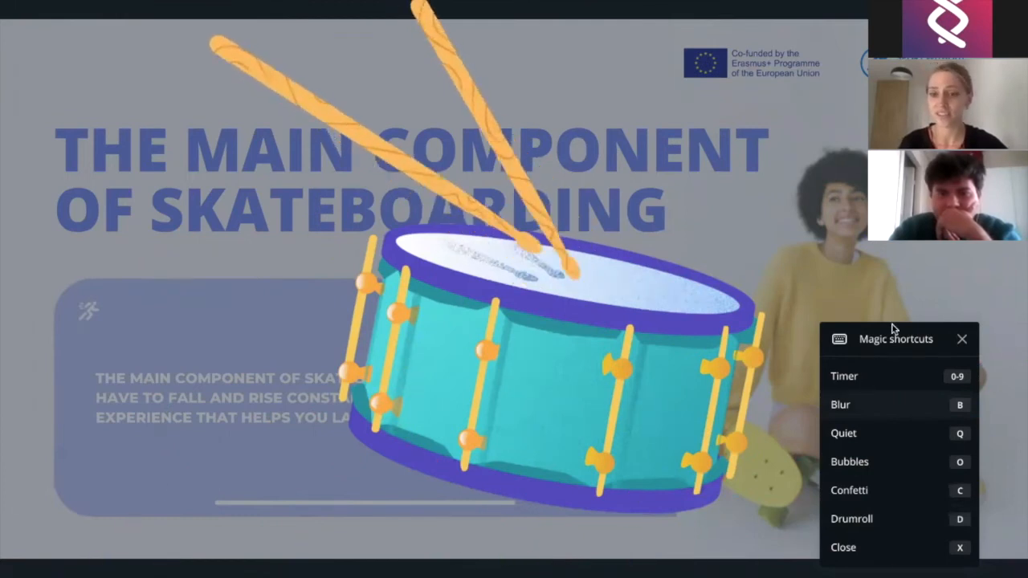
click(857, 405)
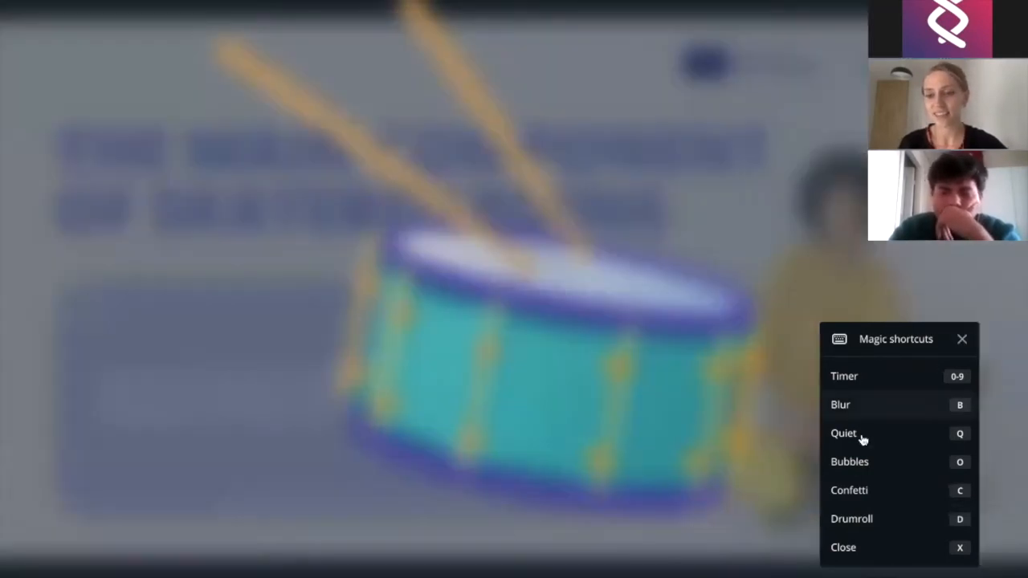
click(880, 423)
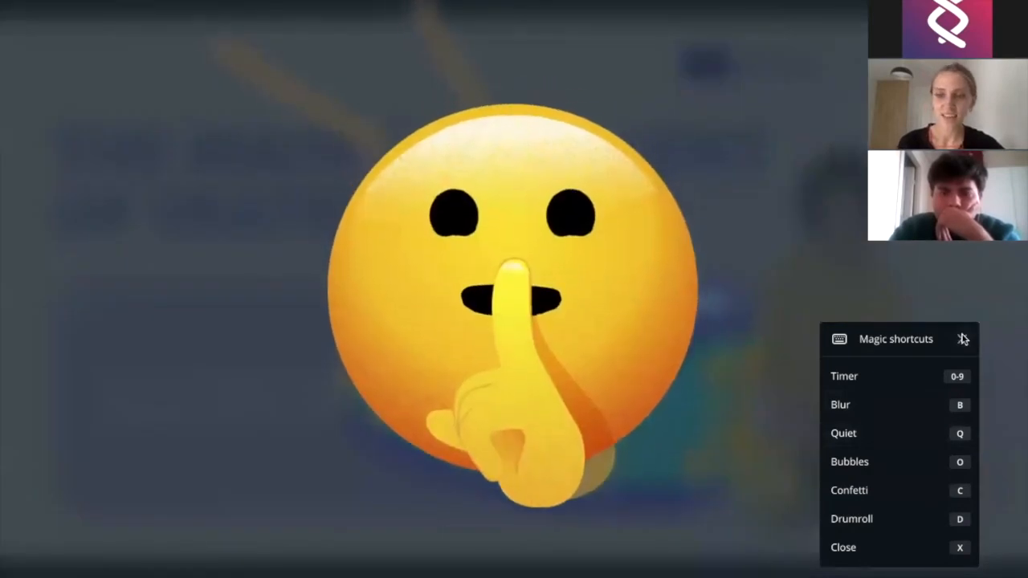
click(963, 340)
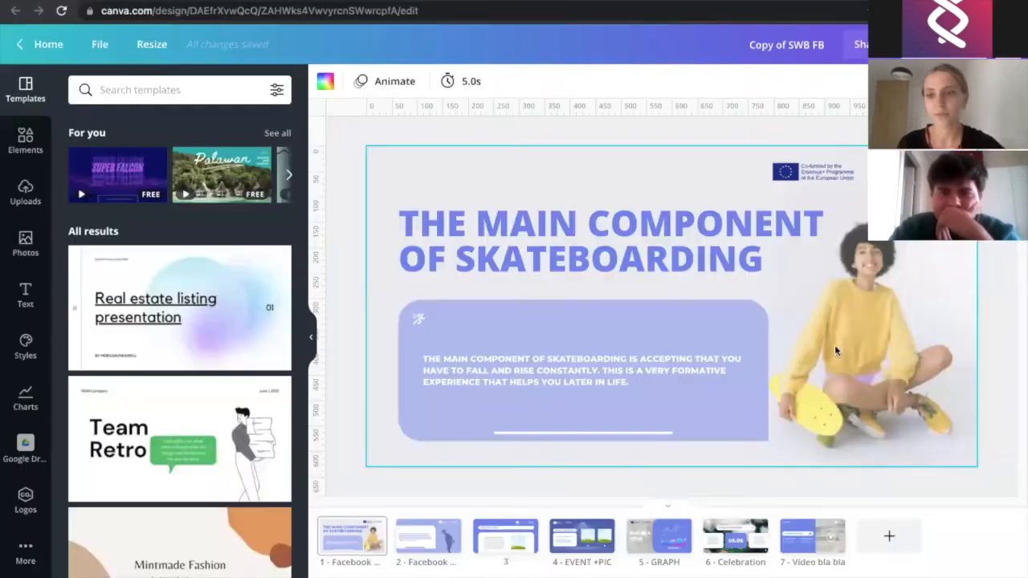
Present the skateboarding page full screen again
click(970, 576)
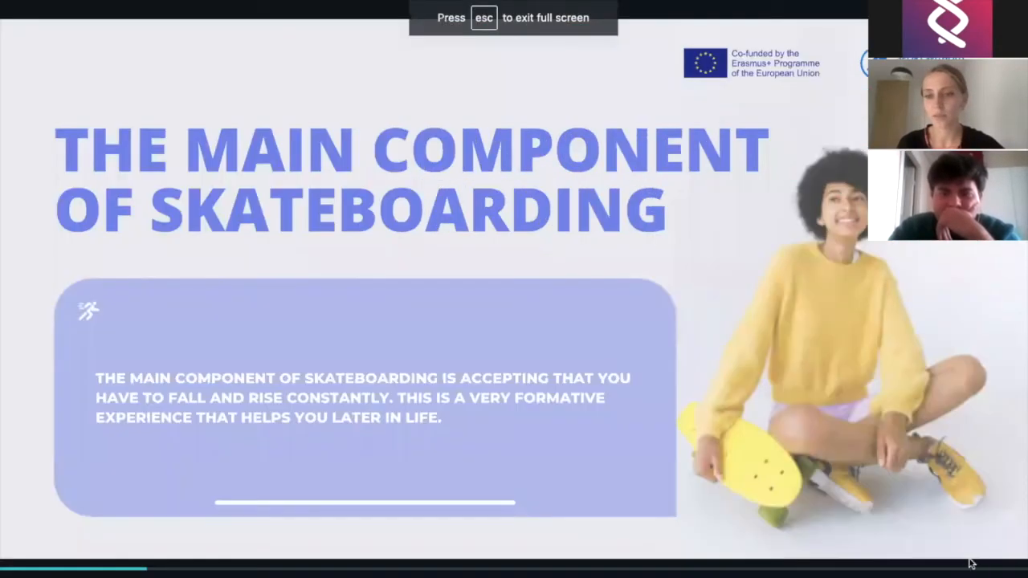